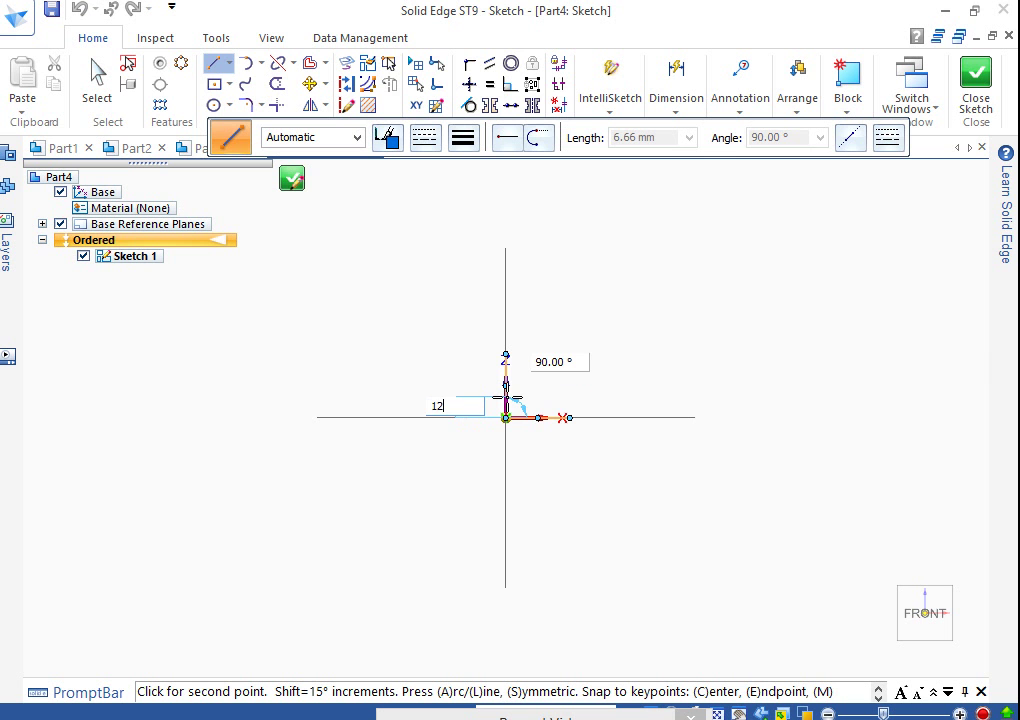
# Step: Draw a 12 mm vertical line up from the origin and a 100 mm horizontal line leftward from its upper end
pyautogui.press('Tab')
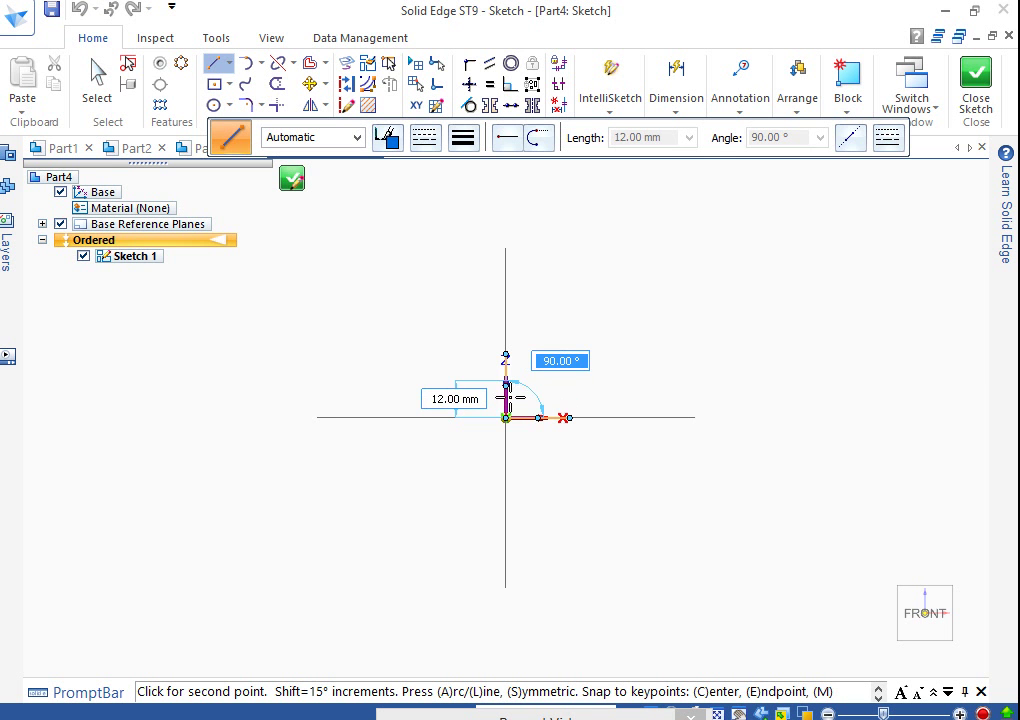
pyautogui.click(507, 398)
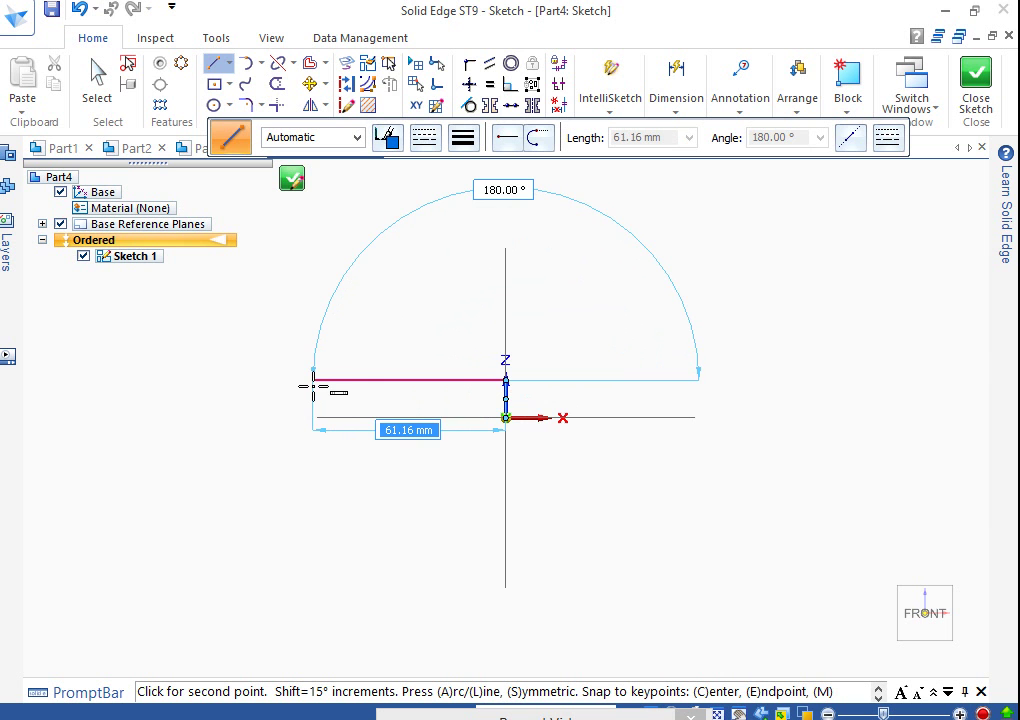
pyautogui.write('100')
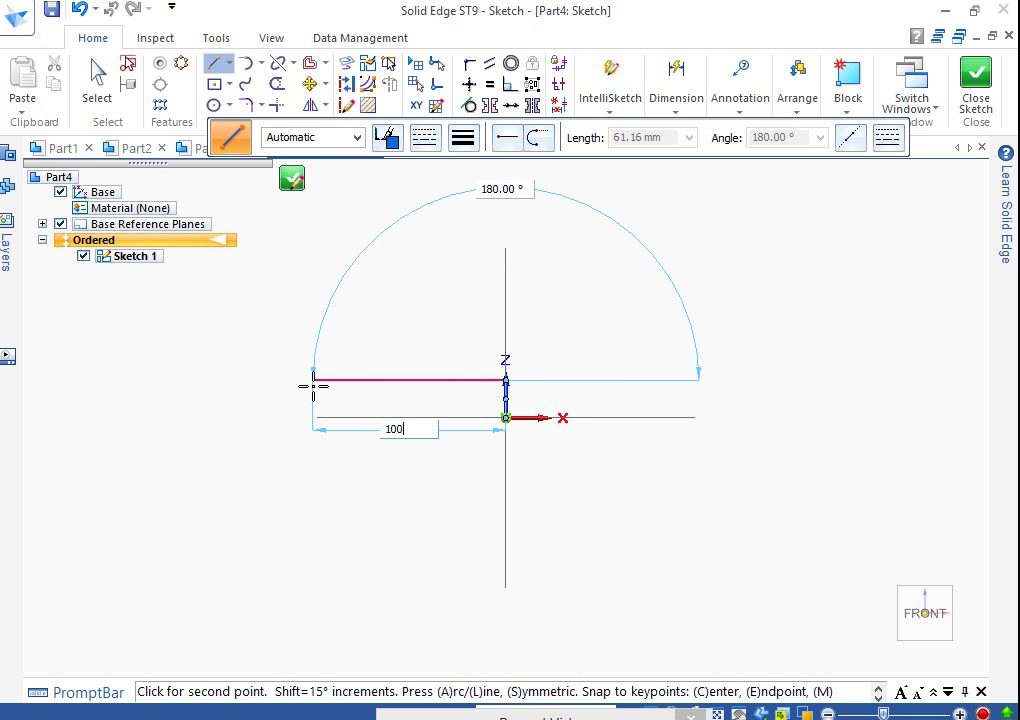
pyautogui.press('Return')
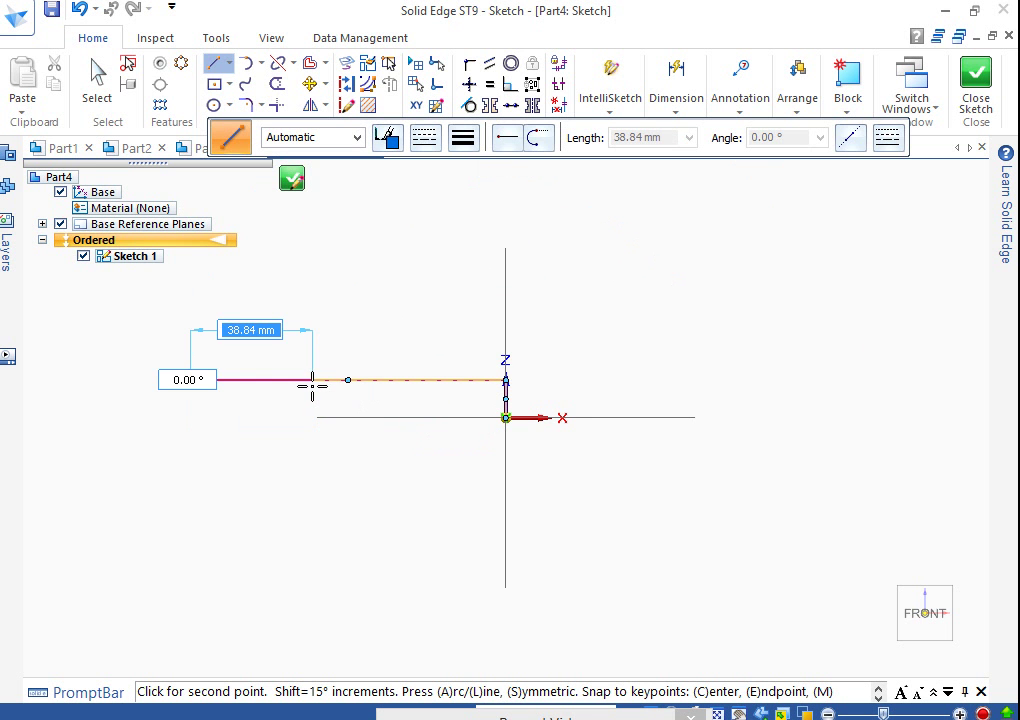
pyautogui.press('Escape')
# Step: Draw a 100 mm horizontal line rightward from the upper end of the 12 mm vertical line
pyautogui.click(506, 380)
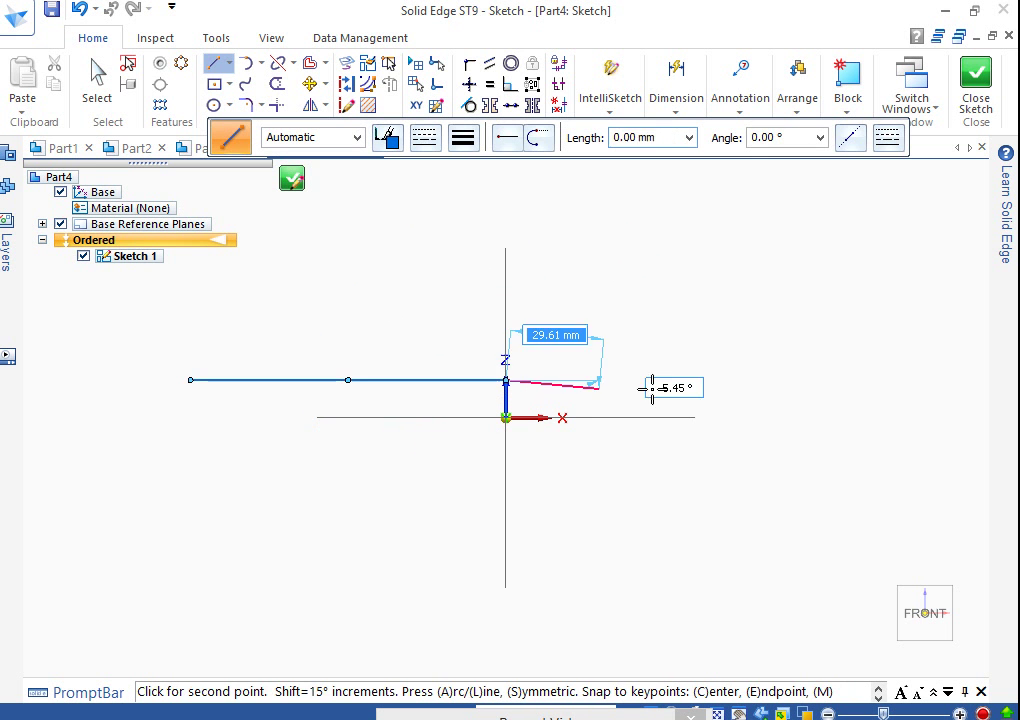
pyautogui.write('100')
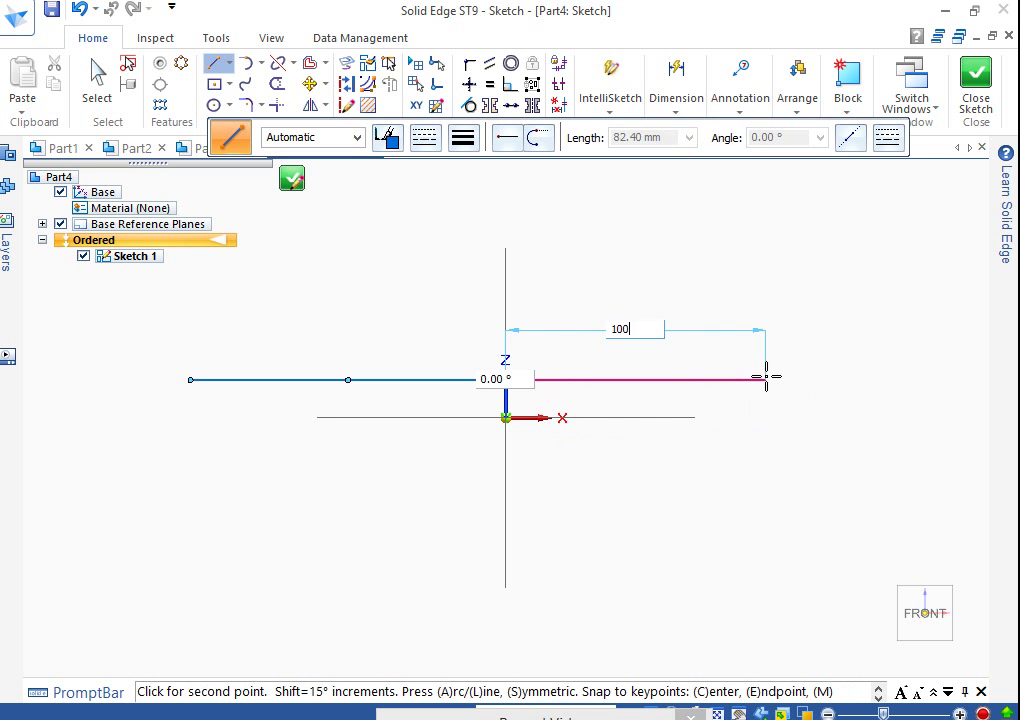
pyautogui.press('Tab')
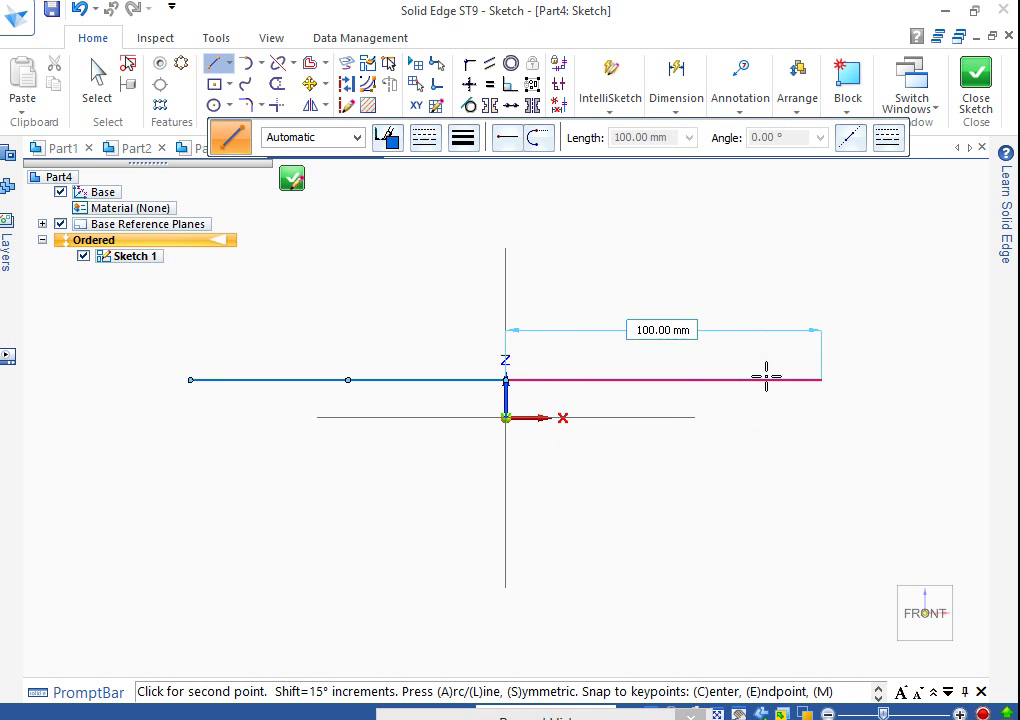
pyautogui.press('Return')
pyautogui.press('Escape')
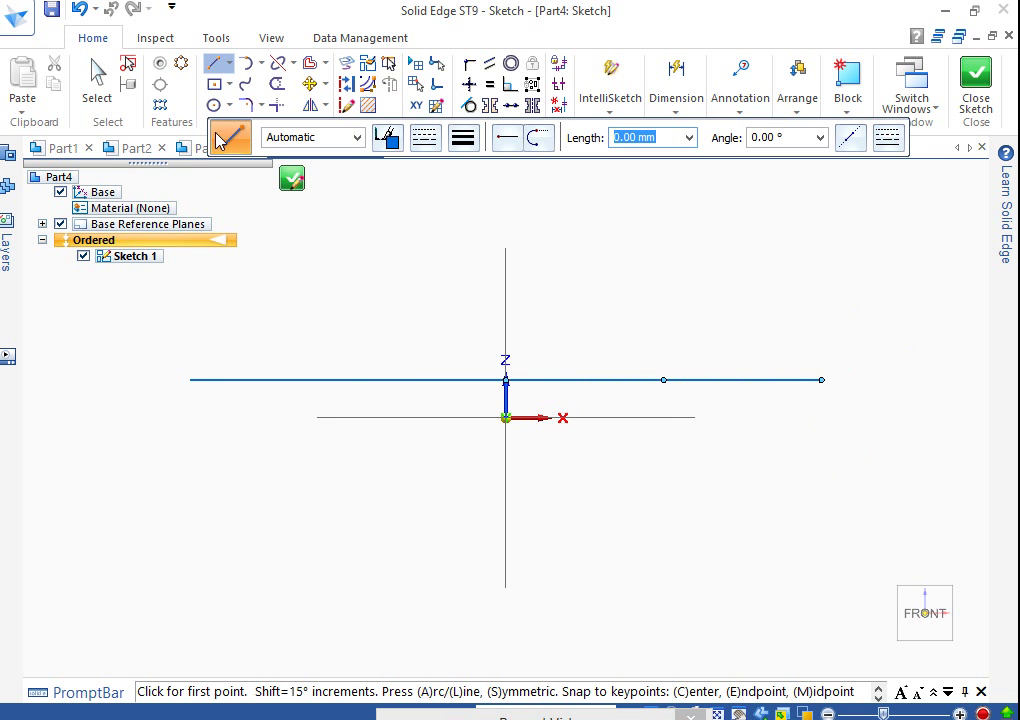
# Step: Draw a 24 mm diameter circle centred on the left end of the horizontal line
pyautogui.click(213, 105)
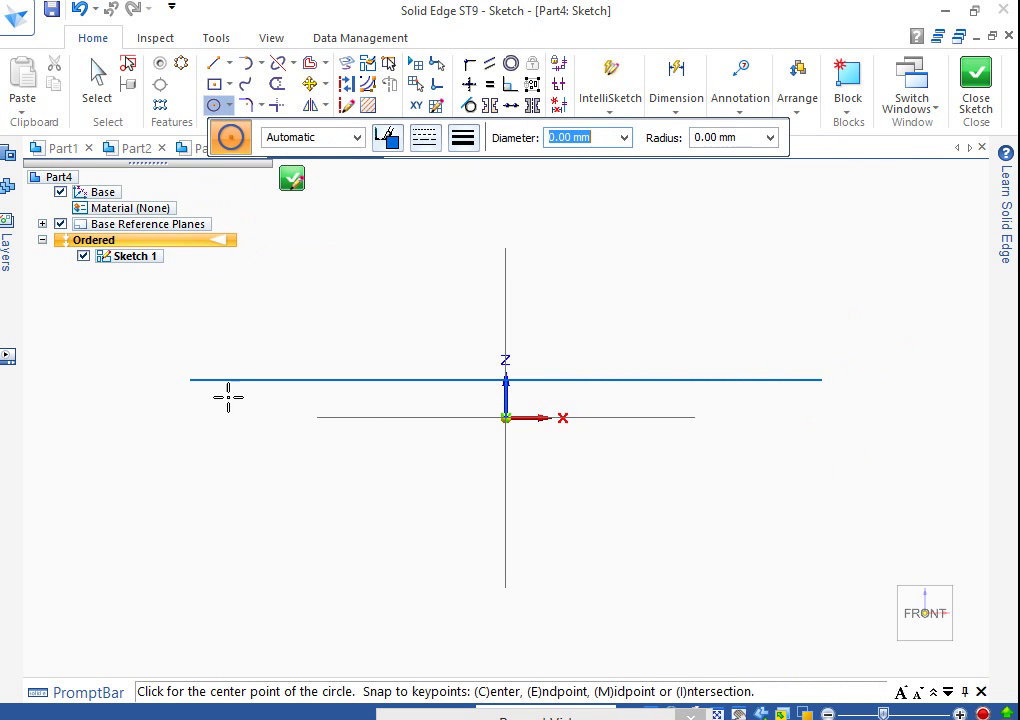
pyautogui.click(190, 380)
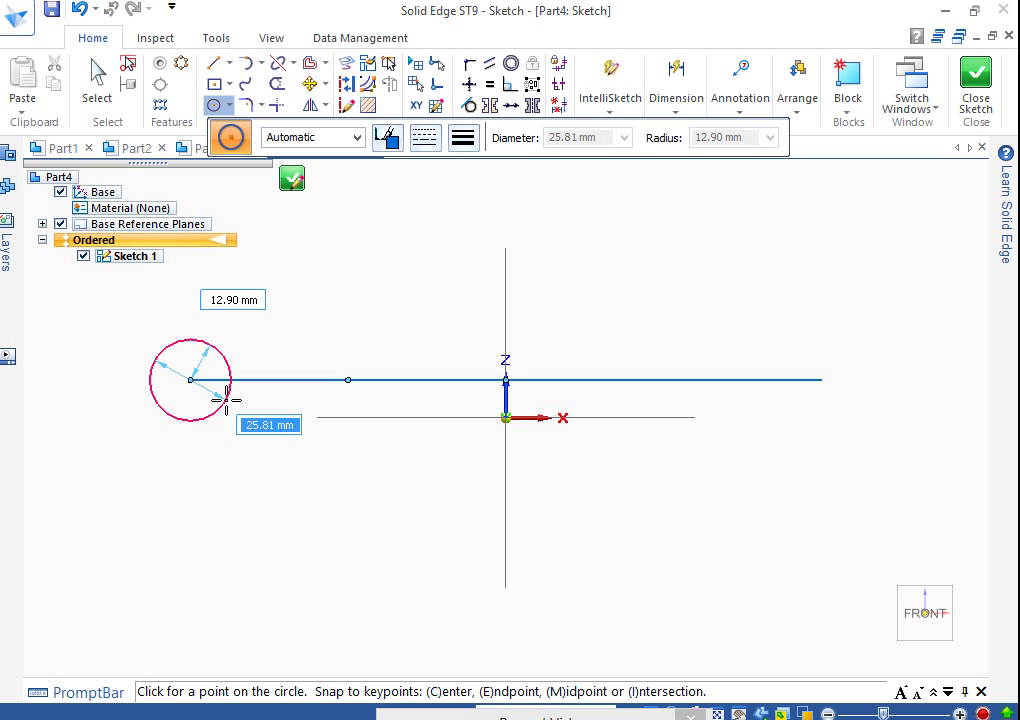
pyautogui.write('2')
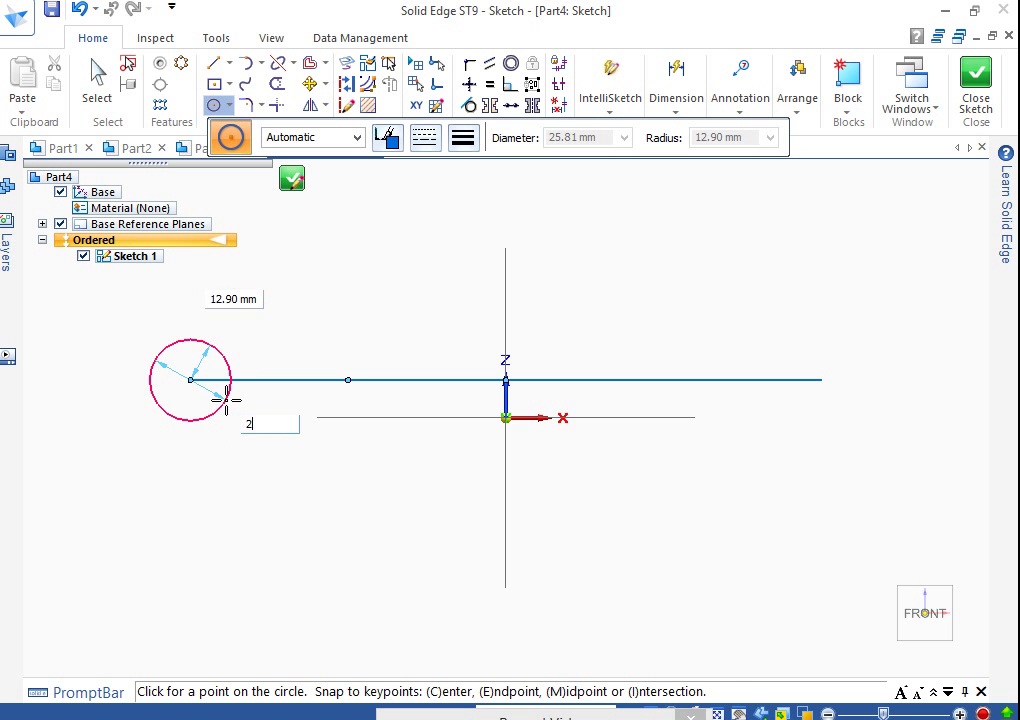
pyautogui.write('4')
pyautogui.press('Return')
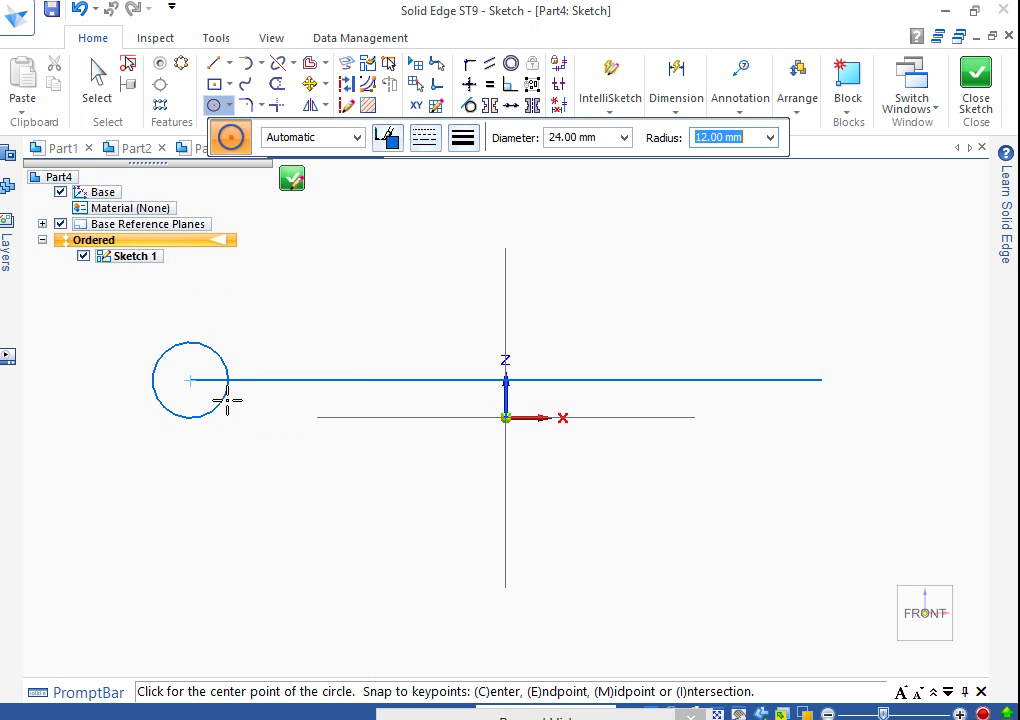
pyautogui.rightClick(182, 387)
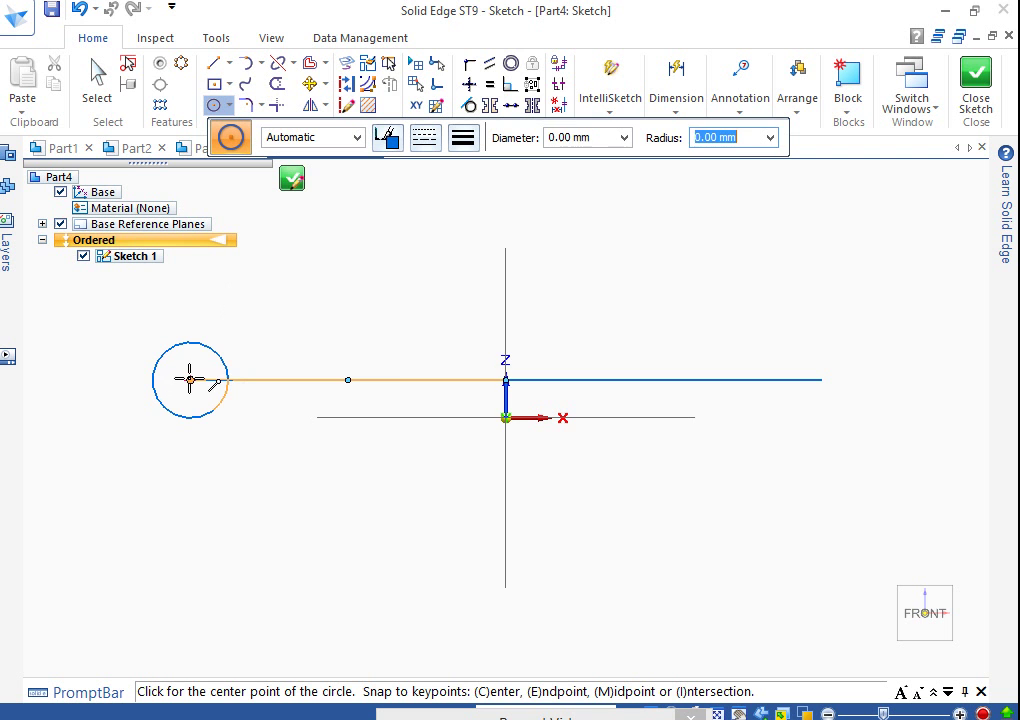
# Step: Draw a concentric 12 mm diameter circle inside the 24 mm circle at the horizontal line's left end
pyautogui.click(190, 380)
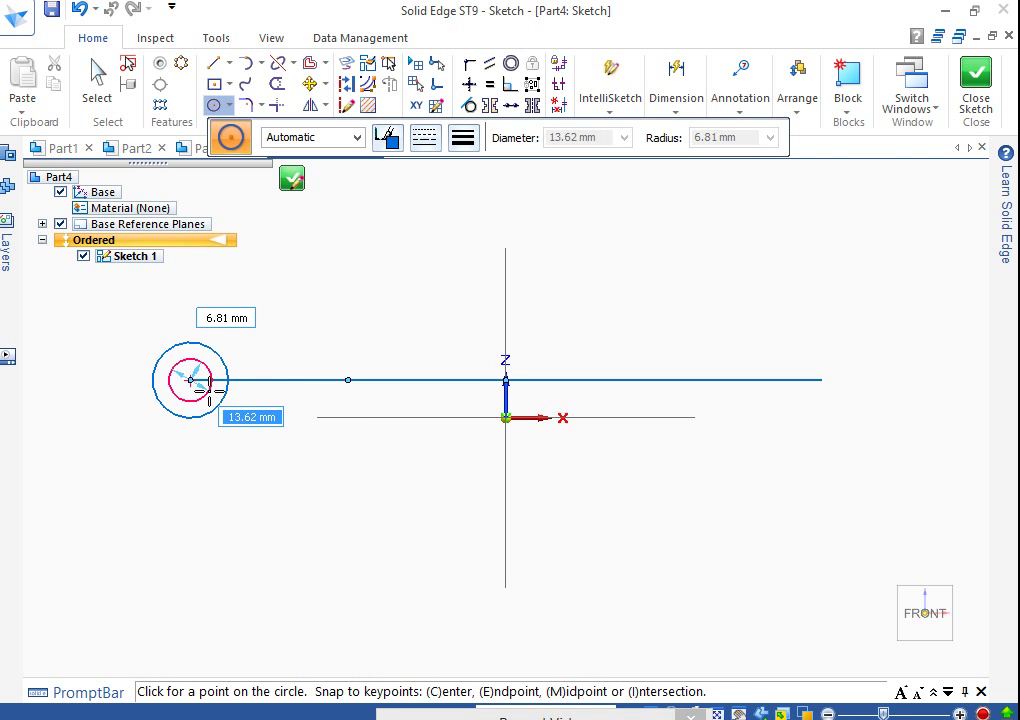
pyautogui.write('12')
pyautogui.press('Return')
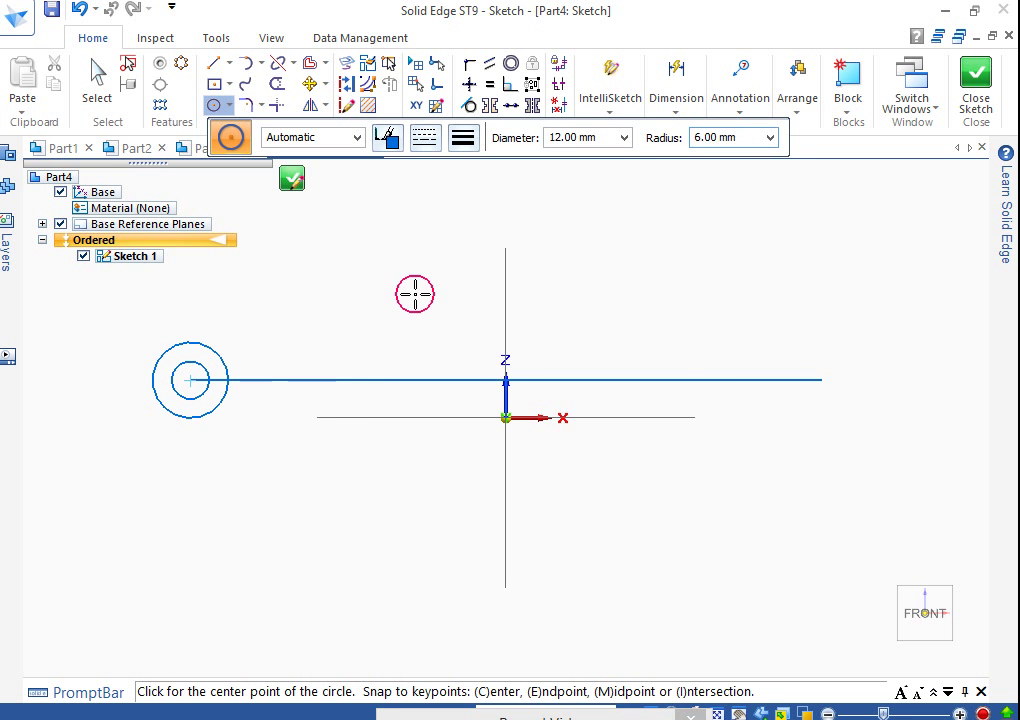
pyautogui.rightClick(713, 373)
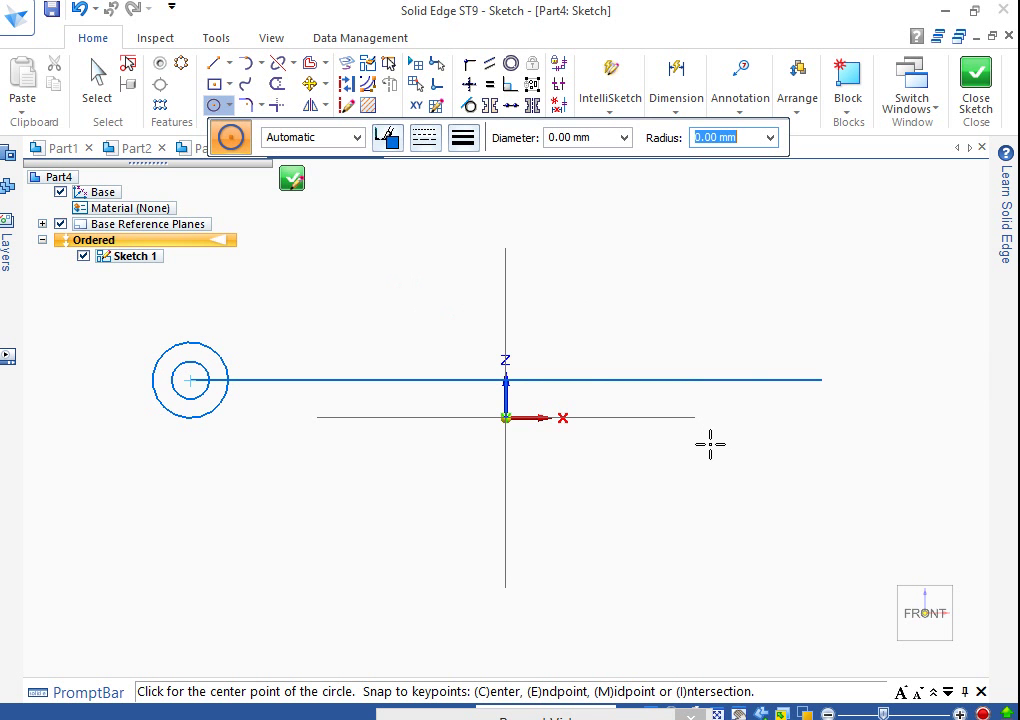
pyautogui.click(506, 380)
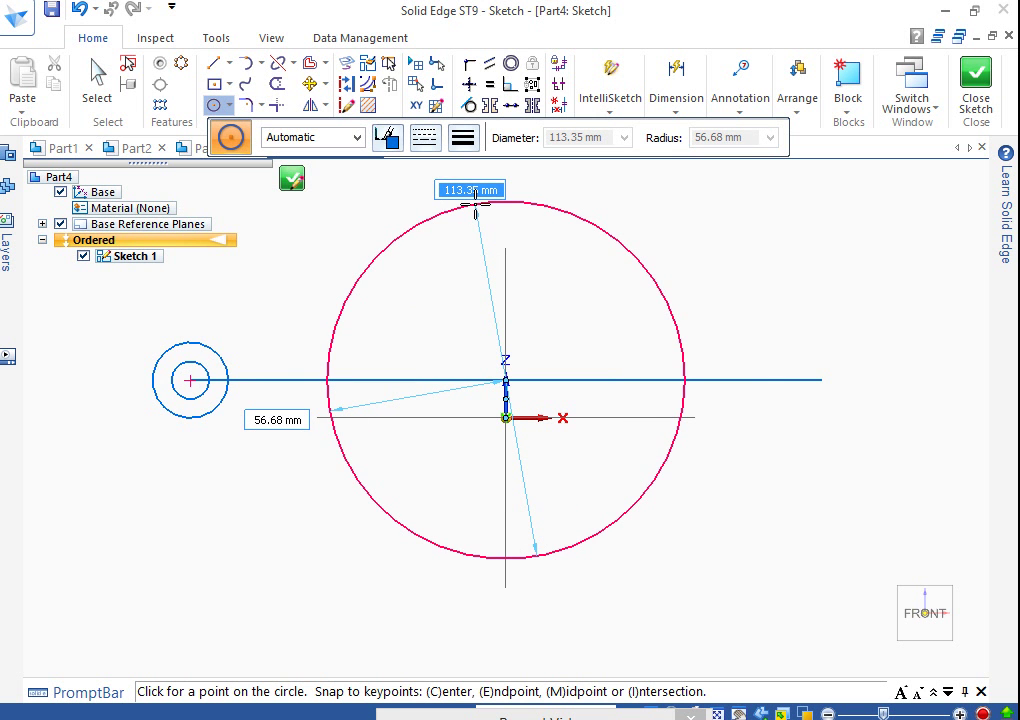
pyautogui.rightClick(556, 221)
# Step: Draw a 32 mm vertical line straight down from the origin at an angle of -90°
pyautogui.click(218, 66)
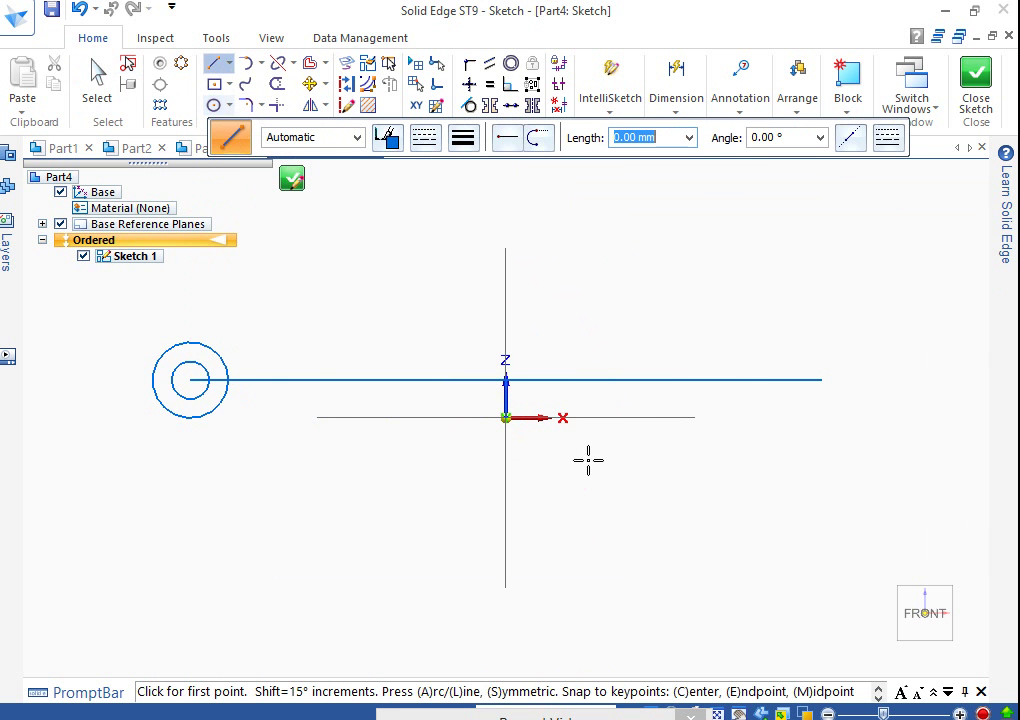
pyautogui.click(505, 418)
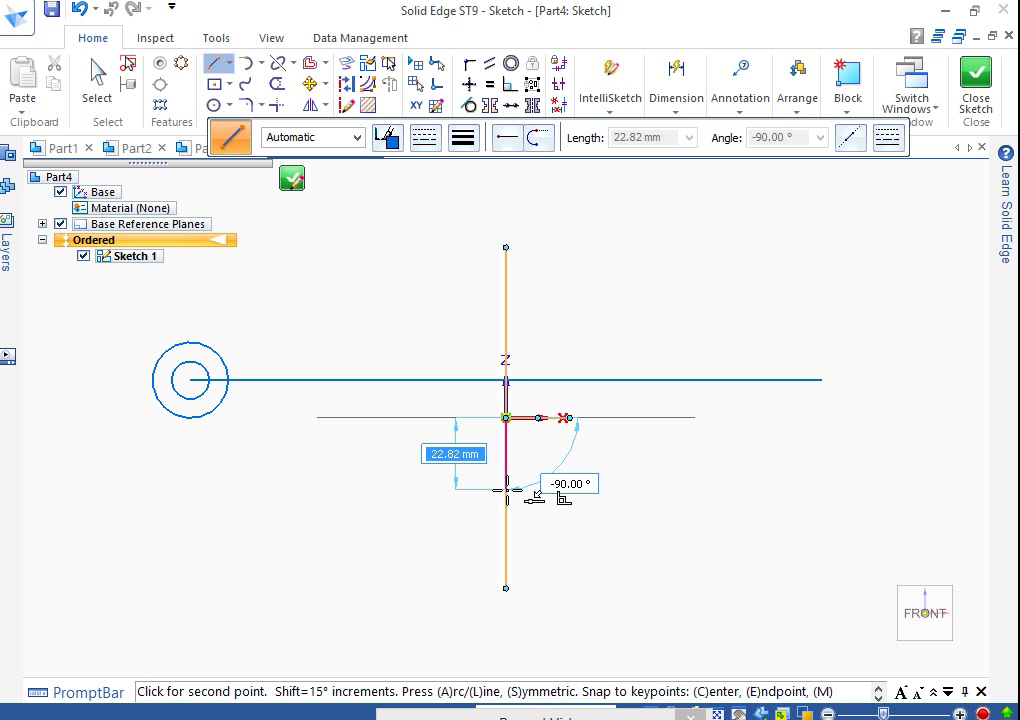
pyautogui.write('3')
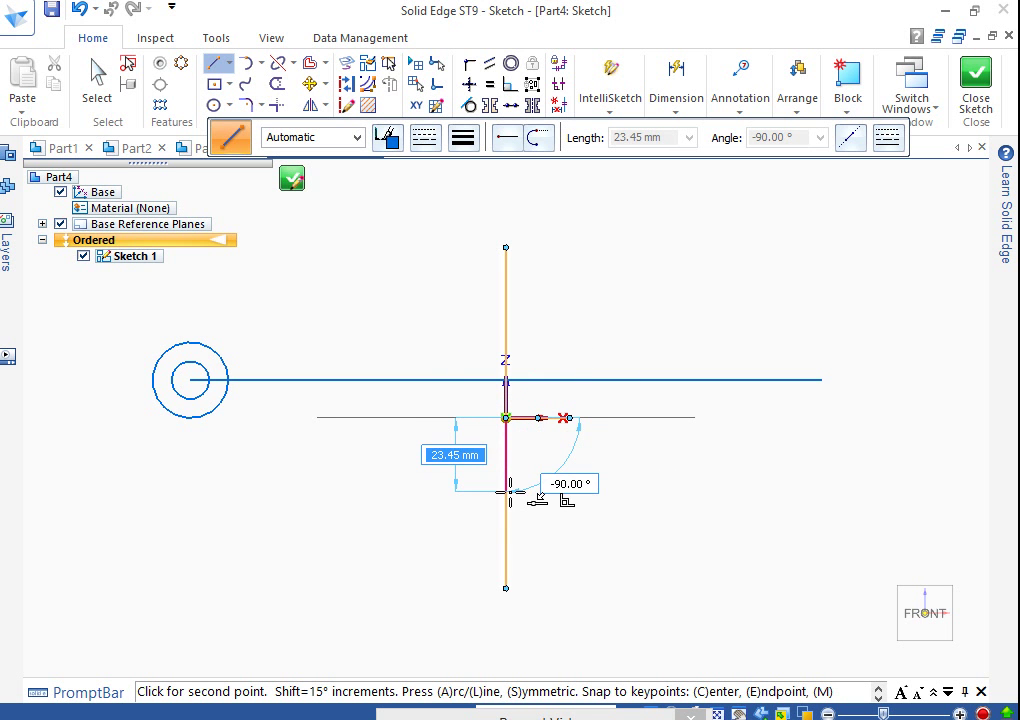
pyautogui.write('32')
pyautogui.press('Tab')
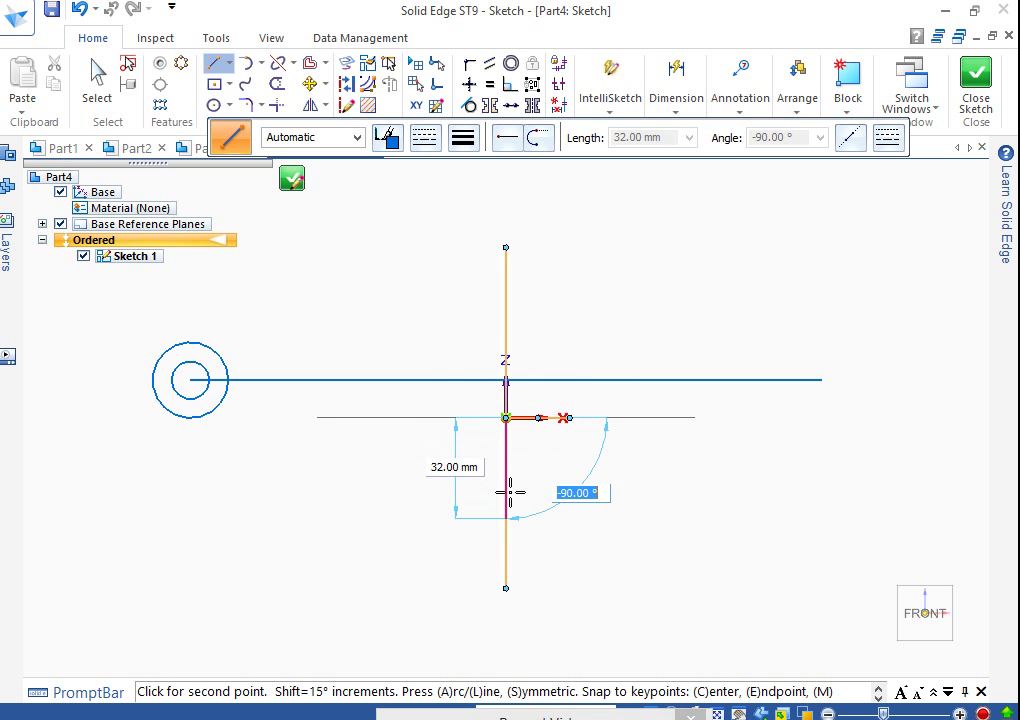
pyautogui.click(510, 493)
pyautogui.press('Escape')
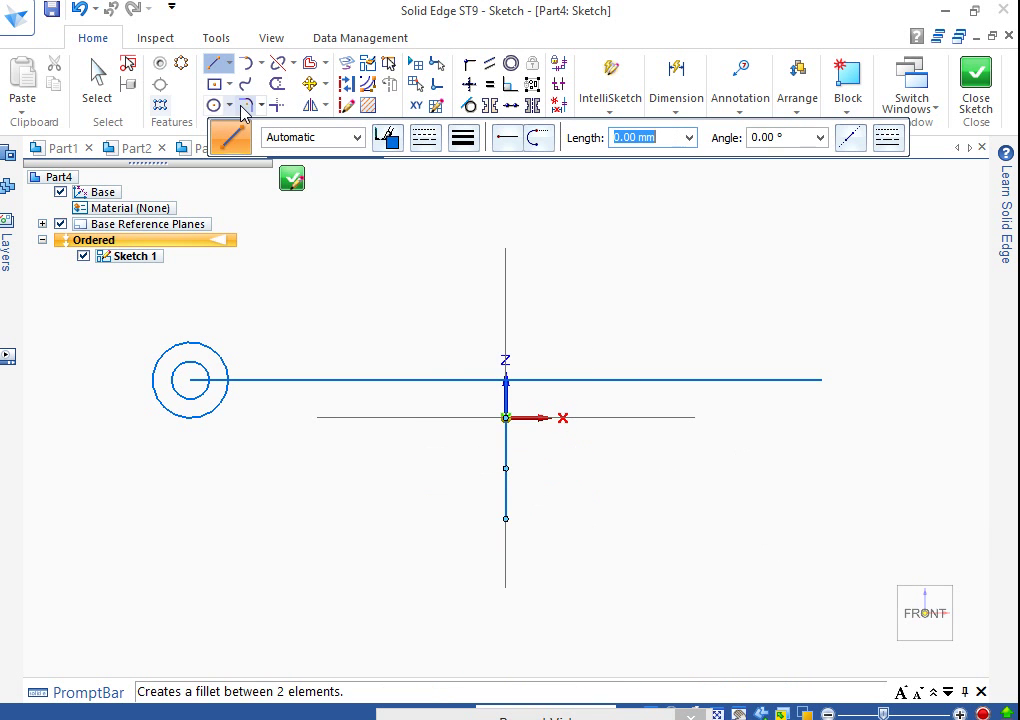
# Step: Draw a 12 mm diameter circle centred on the lower end of the 32 mm vertical line
pyautogui.click(214, 105)
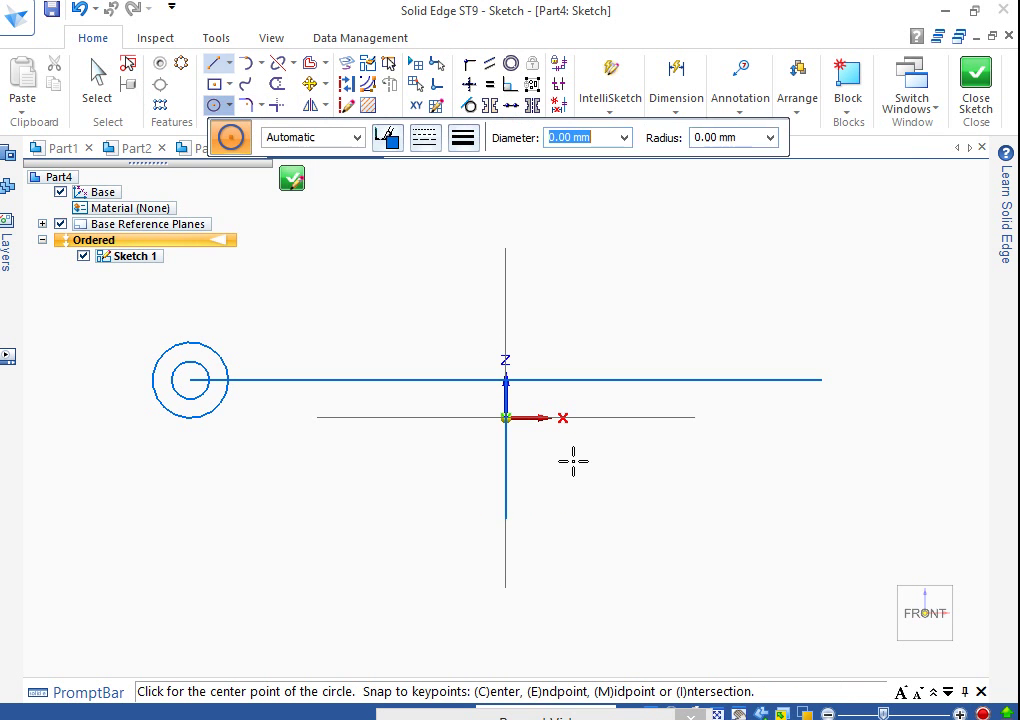
pyautogui.click(505, 518)
pyautogui.write('12')
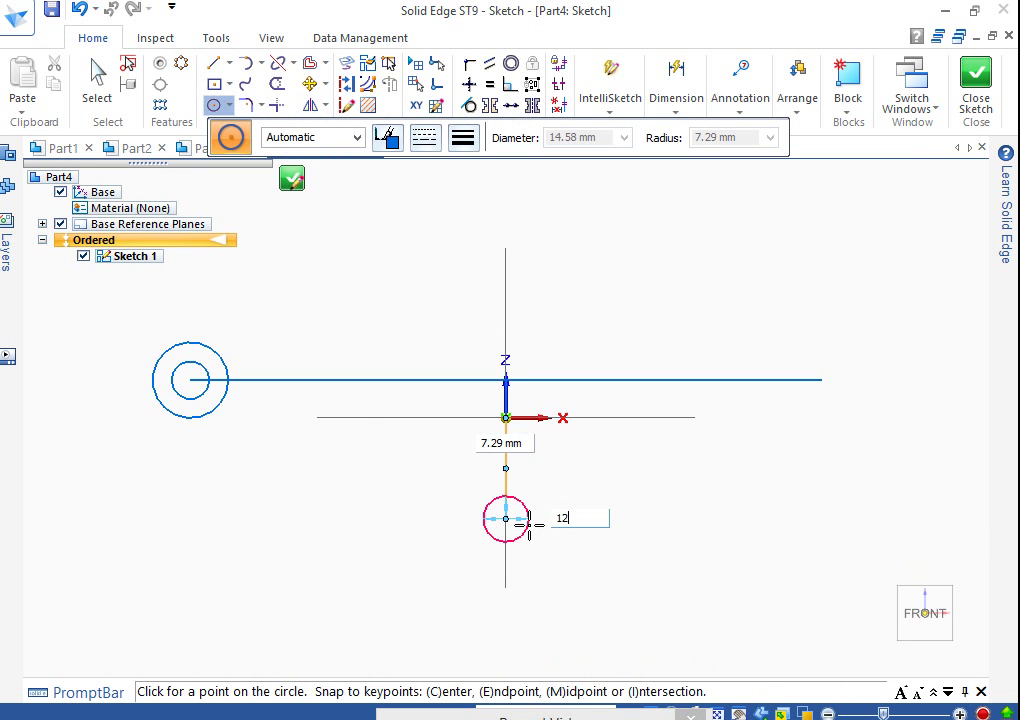
pyautogui.press('Return')
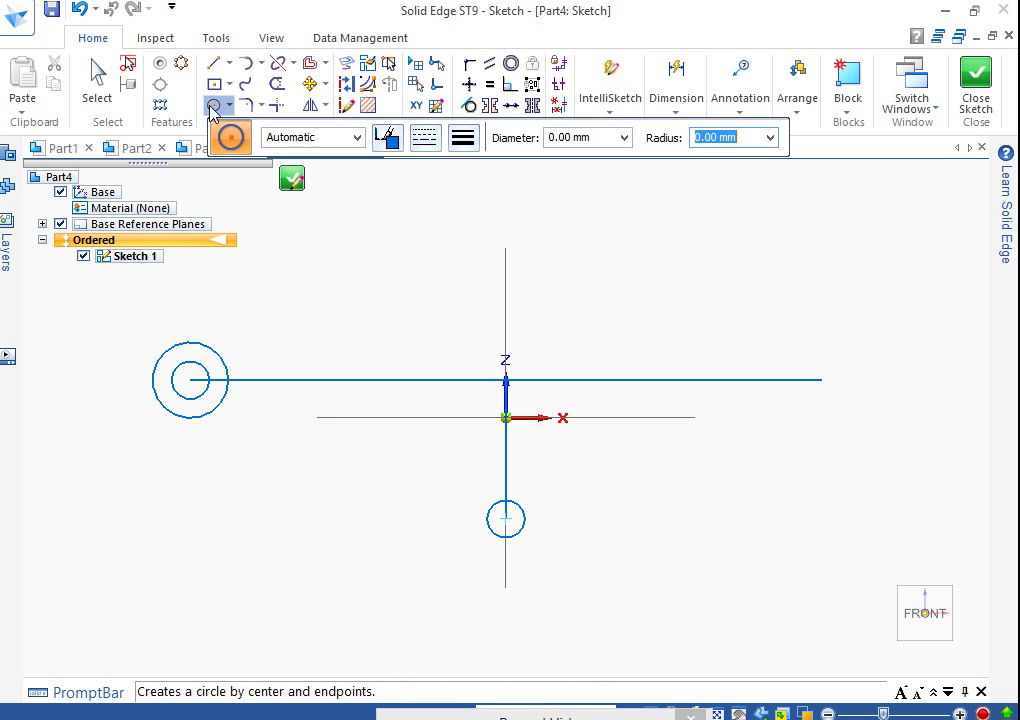
# Step: Draw a 16 mm vertical line straight down from the centre of the circle below the origin
pyautogui.click(213, 62)
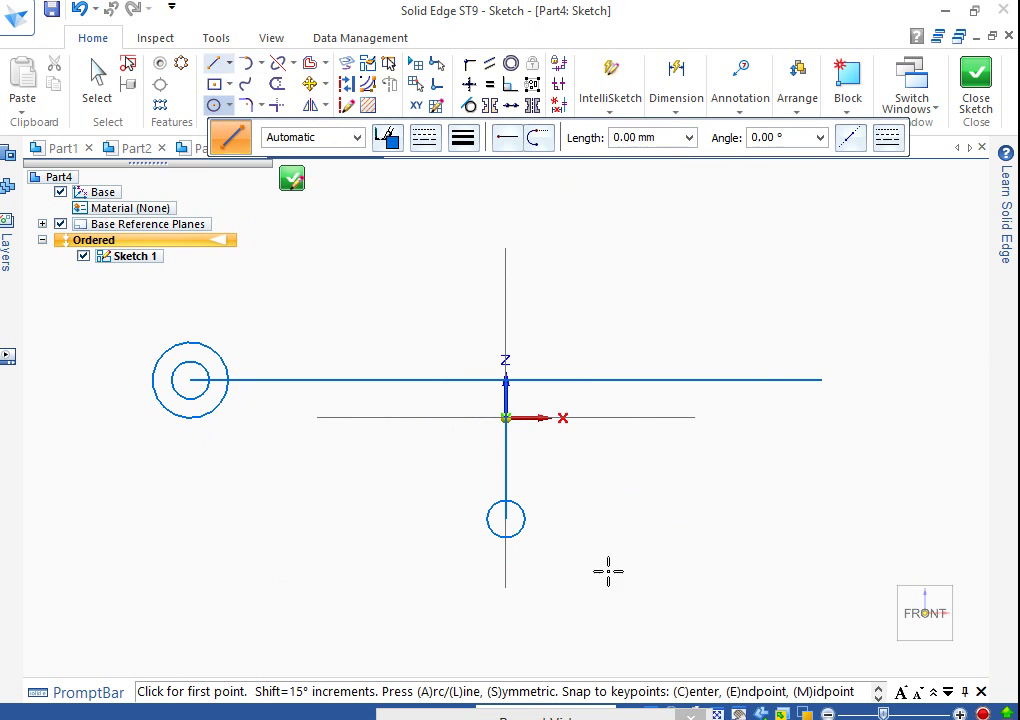
pyautogui.click(506, 518)
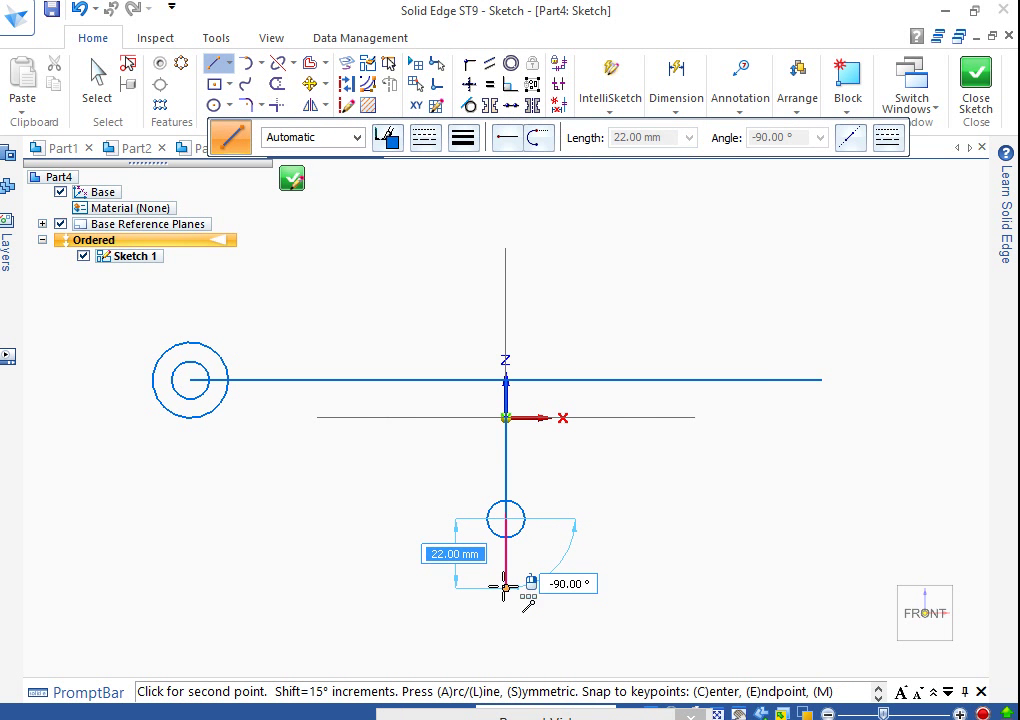
pyautogui.write('16')
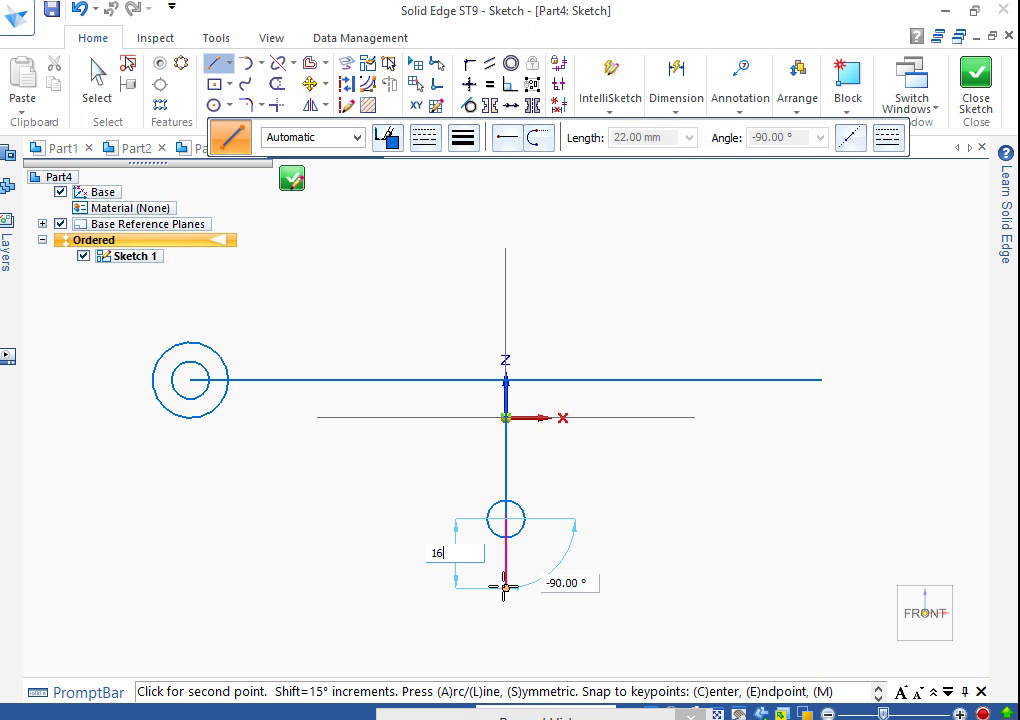
pyautogui.press('Tab')
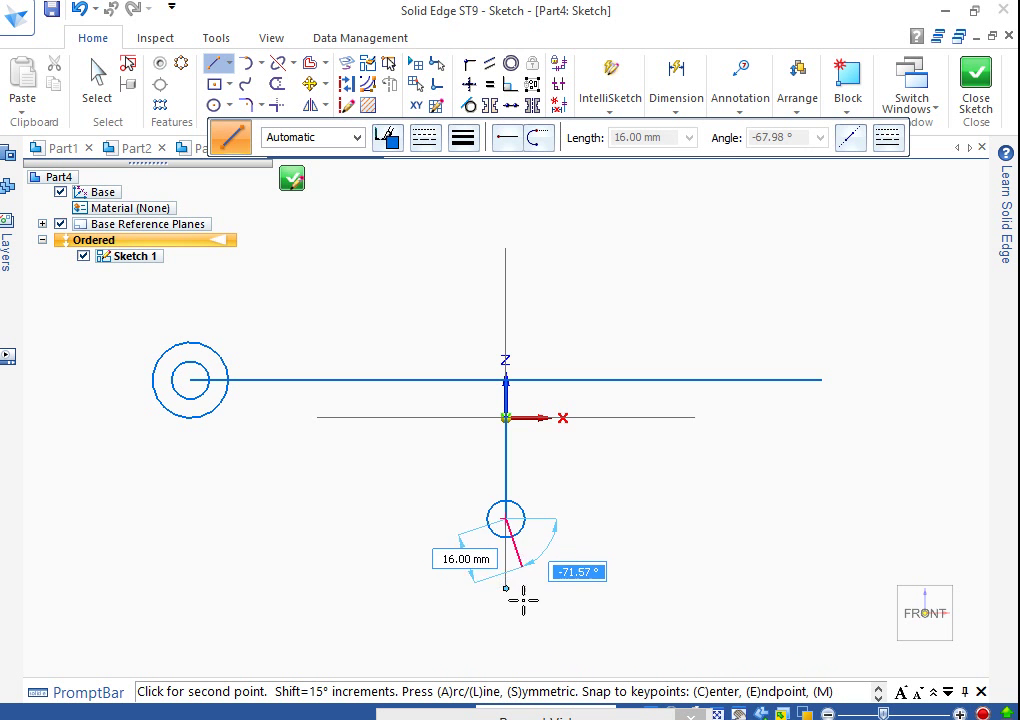
pyautogui.click(505, 567)
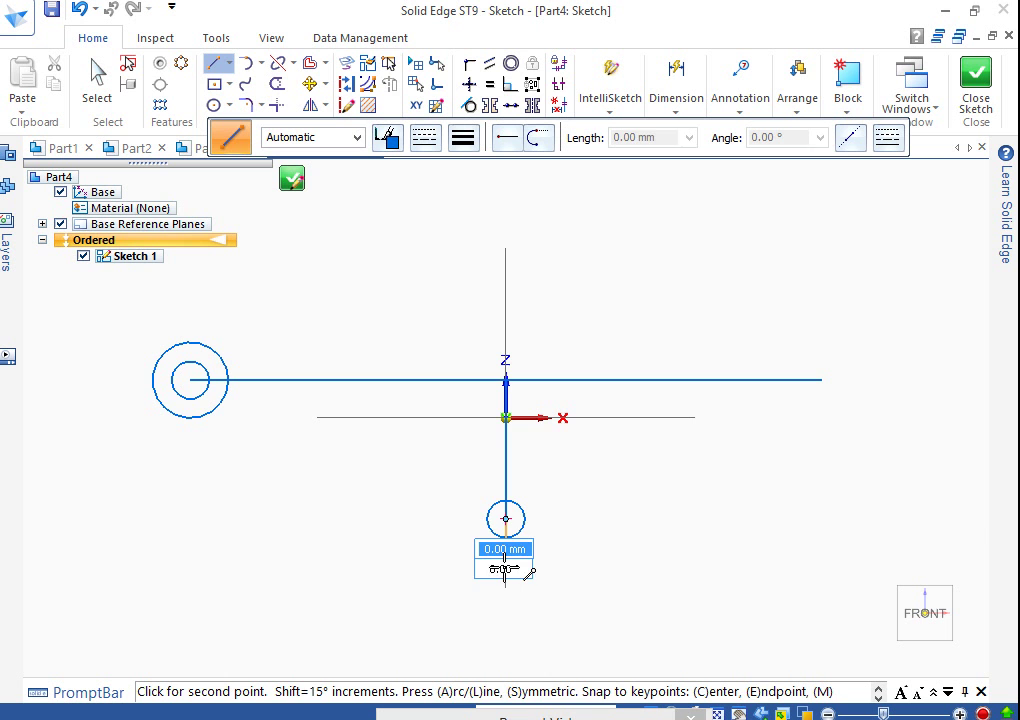
pyautogui.rightClick(626, 592)
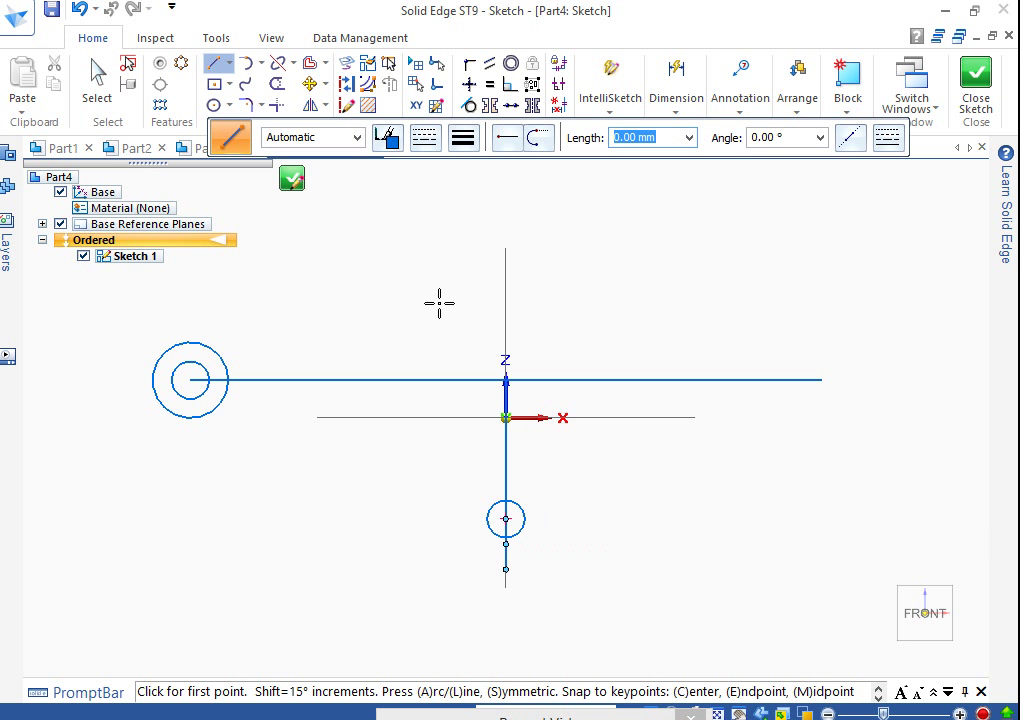
# Step: Draw a 12 mm diameter circle centred on the lower end of the 16 mm vertical line
pyautogui.click(213, 107)
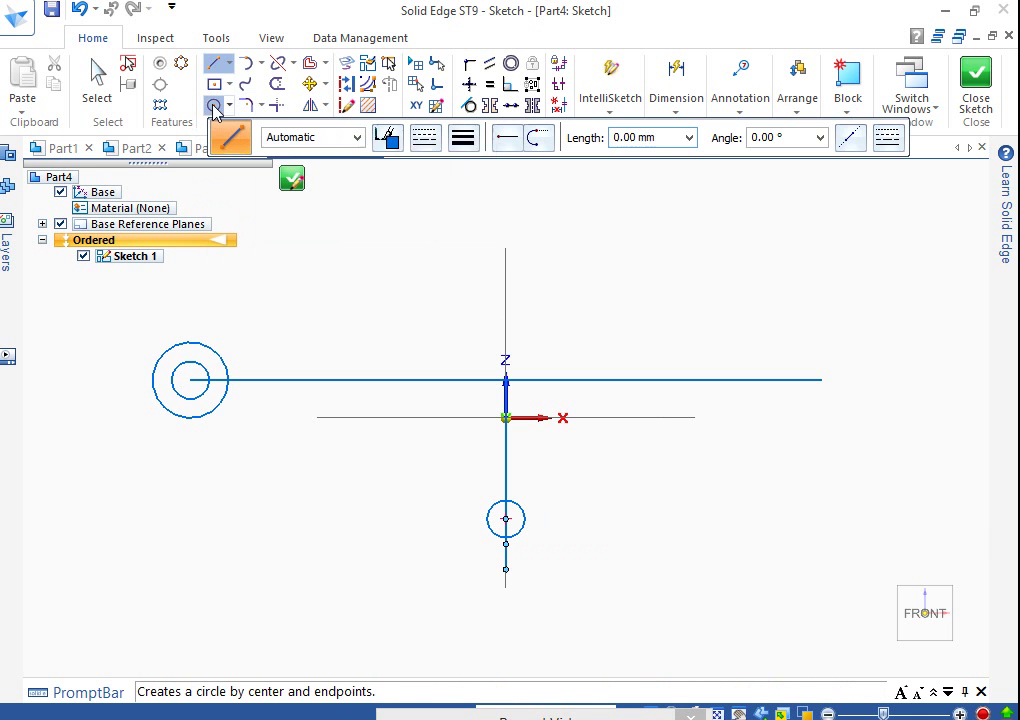
pyautogui.click(506, 569)
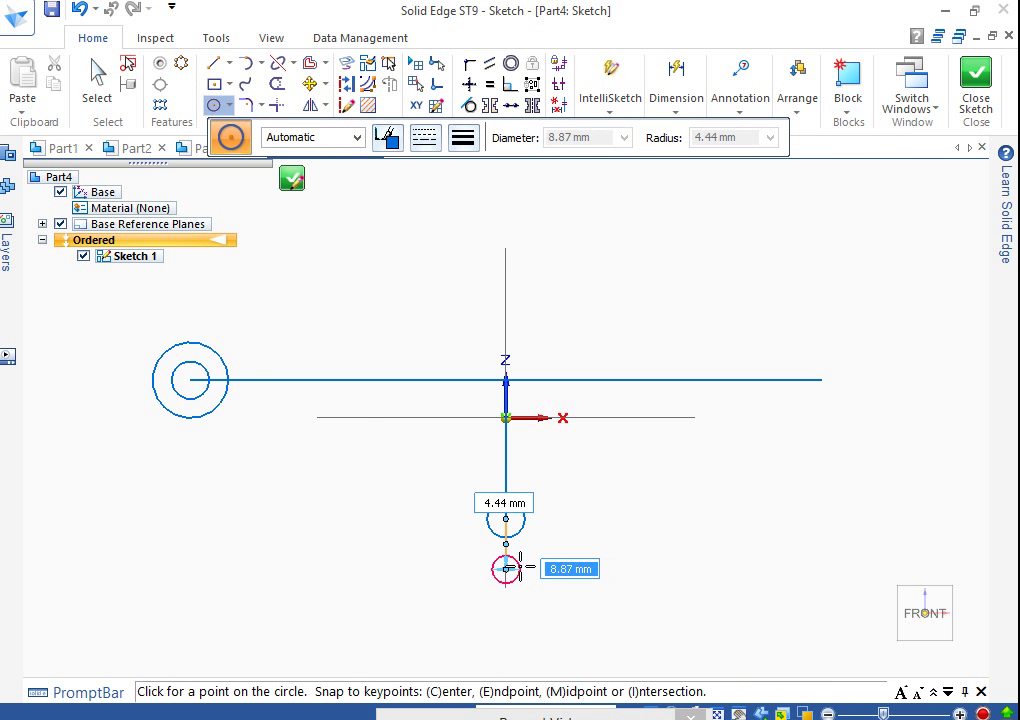
pyautogui.write('12')
pyautogui.press('Return')
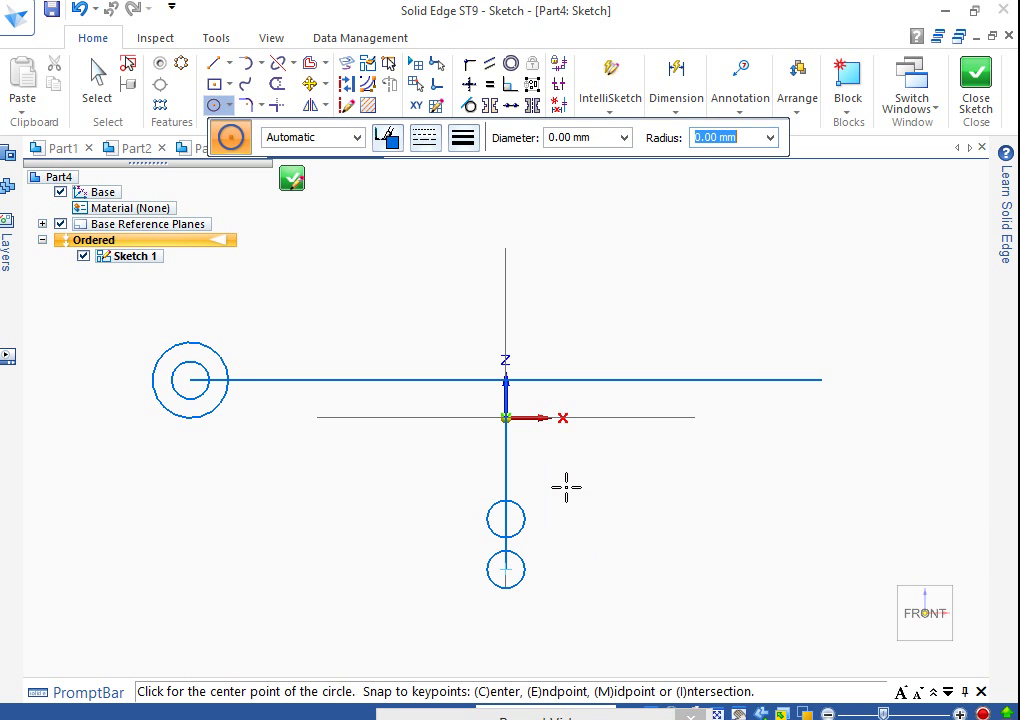
# Step: Join the two 12 mm circles below the origin with vertical lines on both sides and trim the inner arcs and line to form a slot
pyautogui.click(213, 62)
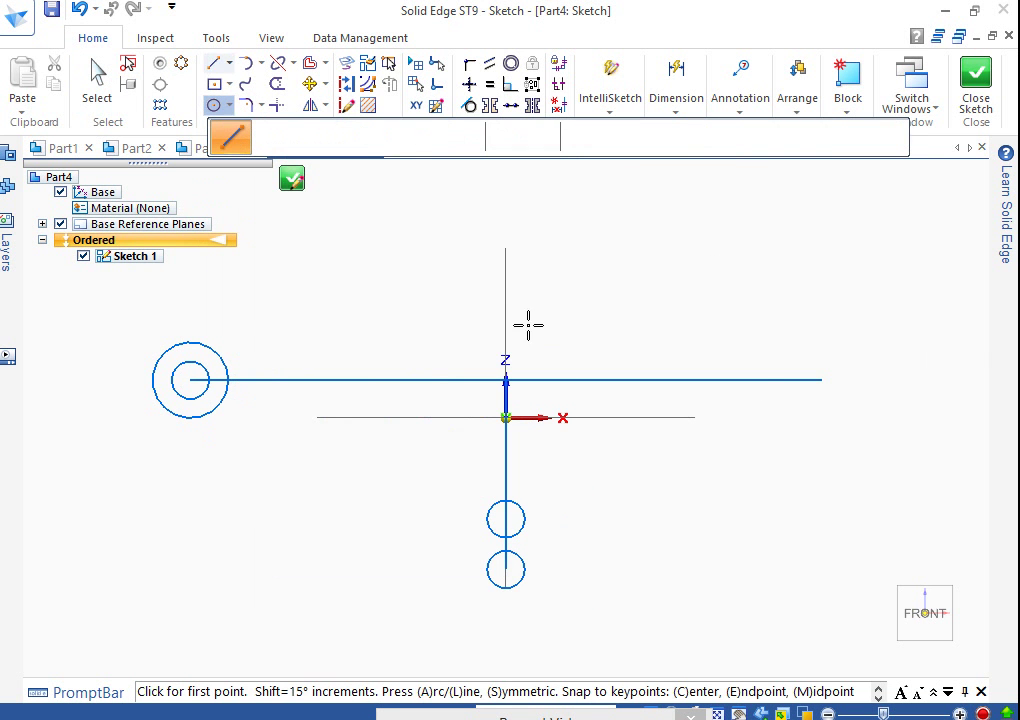
pyautogui.click(524, 519)
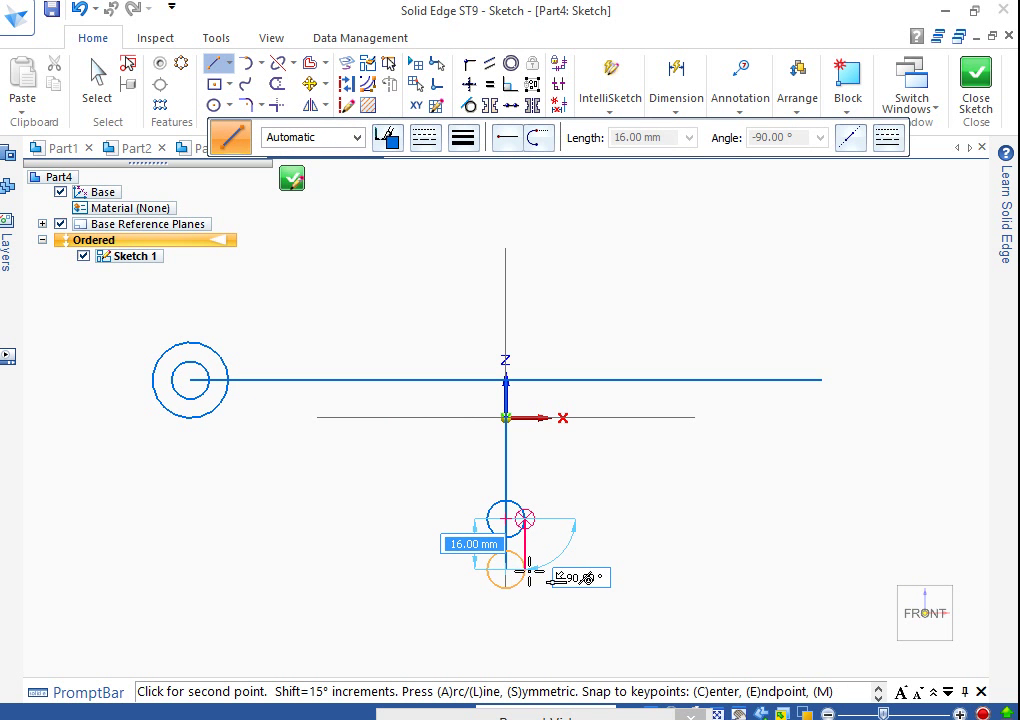
pyautogui.click(529, 568)
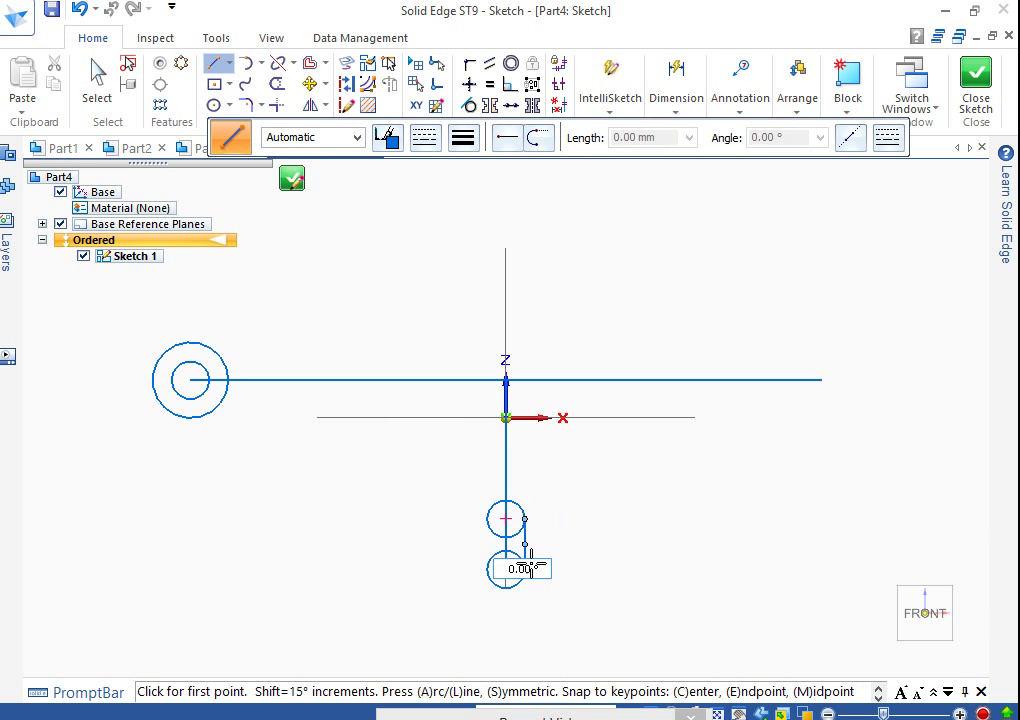
pyautogui.click(486, 519)
pyautogui.click(486, 568)
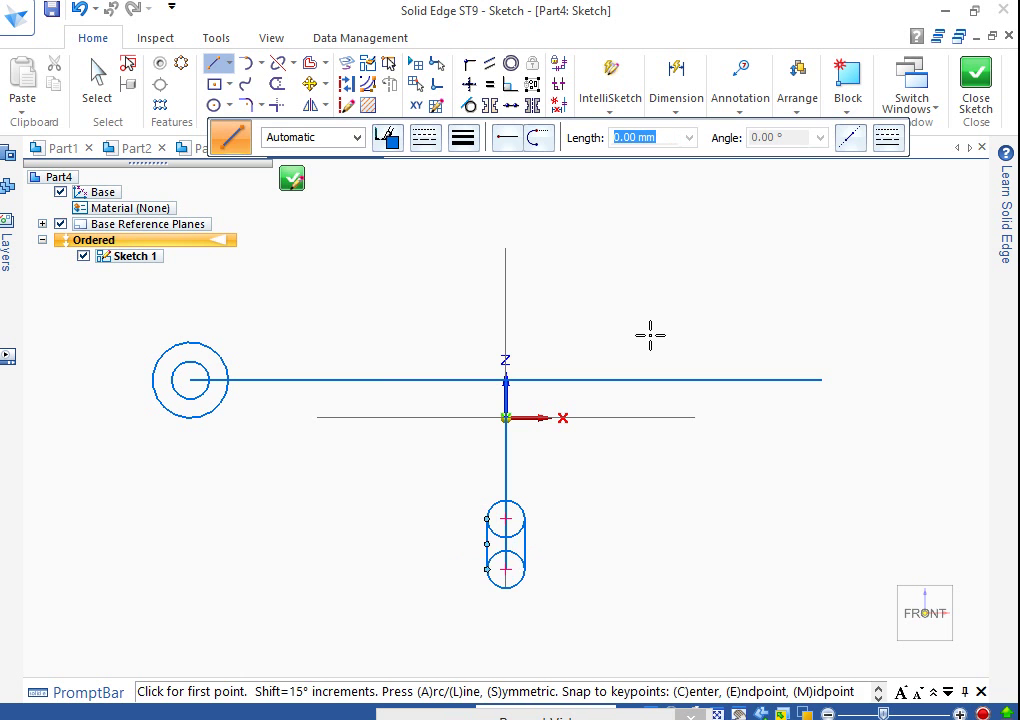
pyautogui.click(277, 83)
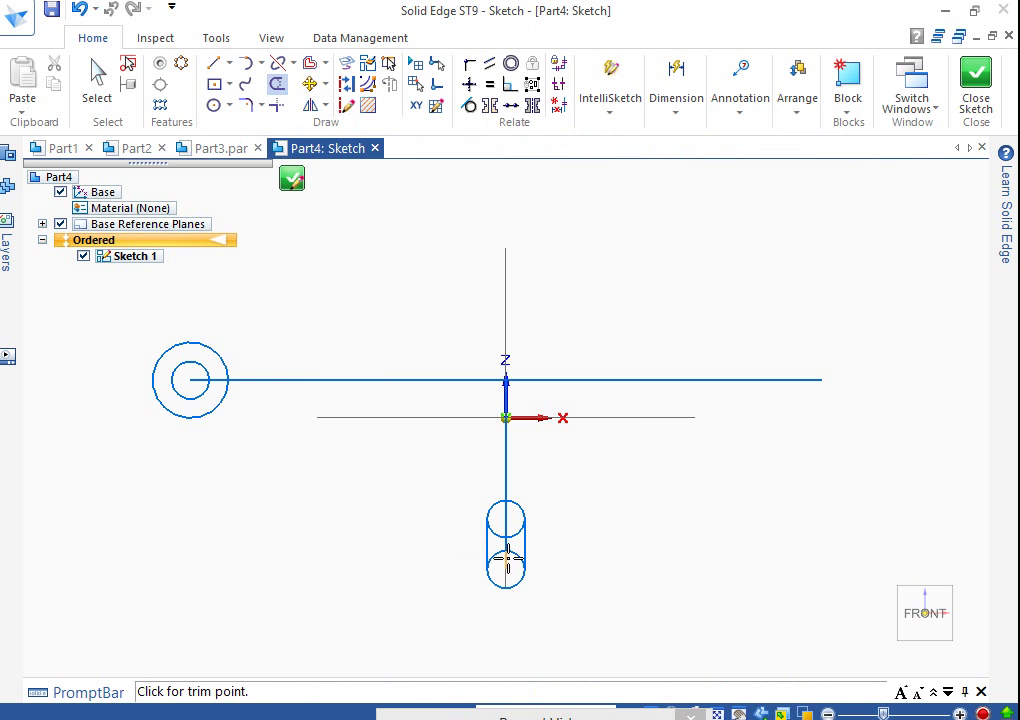
pyautogui.moveTo(496, 556)
pyautogui.mouseDown()
pyautogui.moveTo(514, 551)
pyautogui.moveTo(492, 547)
pyautogui.moveTo(515, 548)
pyautogui.mouseUp()
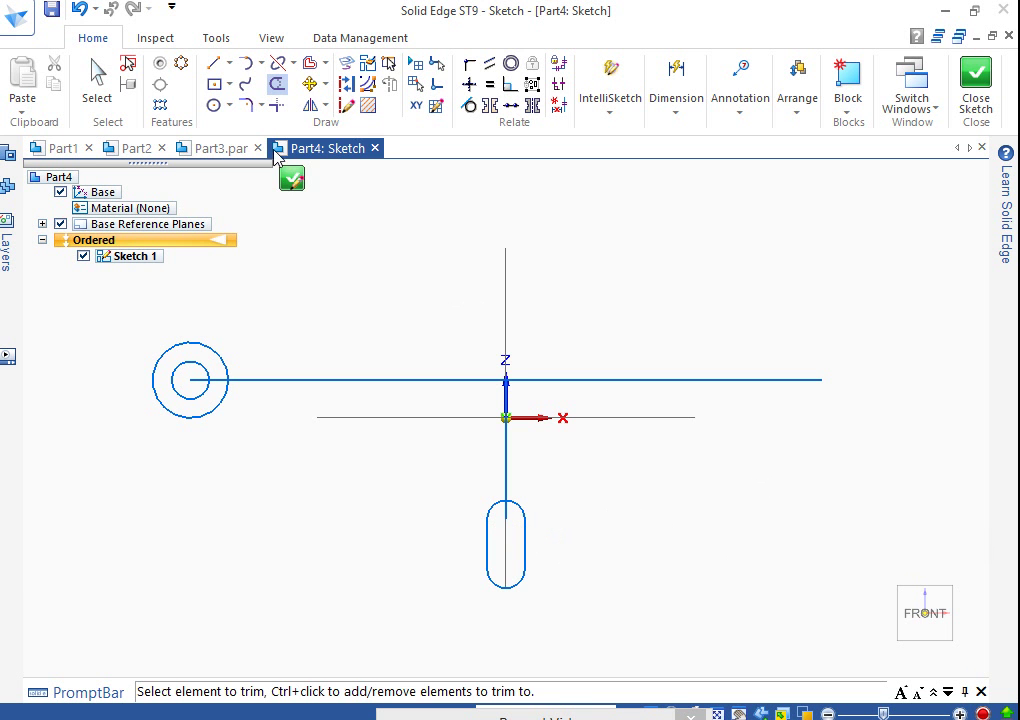
# Step: Draw a larger circle centred on the slot's lower arc centre, reaching almost to the slot's upper end
pyautogui.click(213, 106)
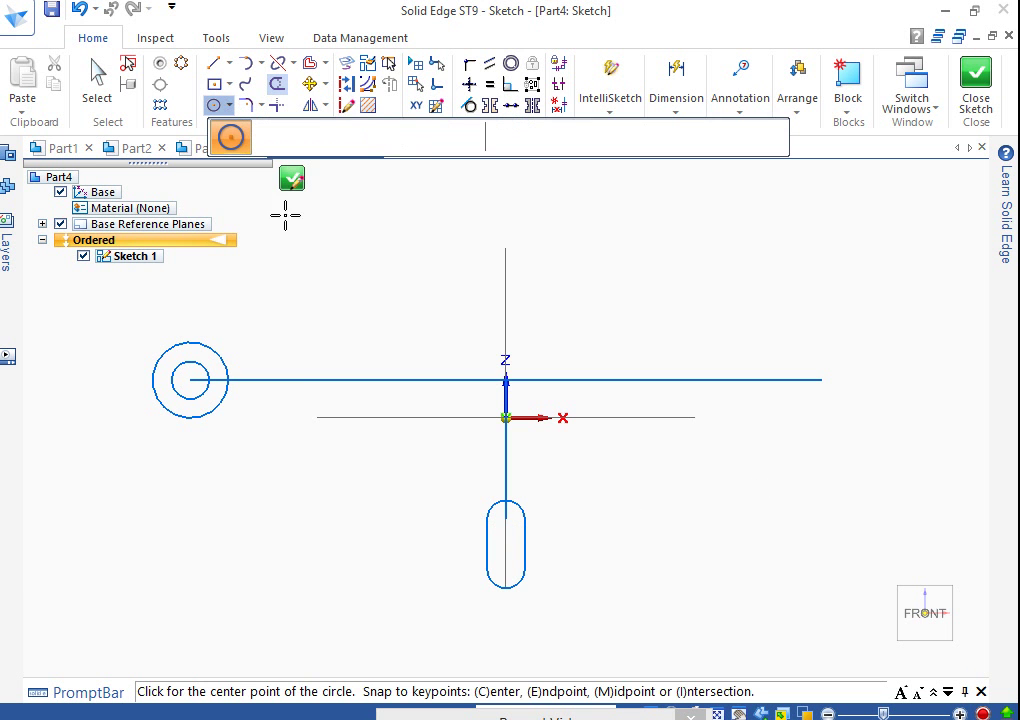
pyautogui.click(505, 569)
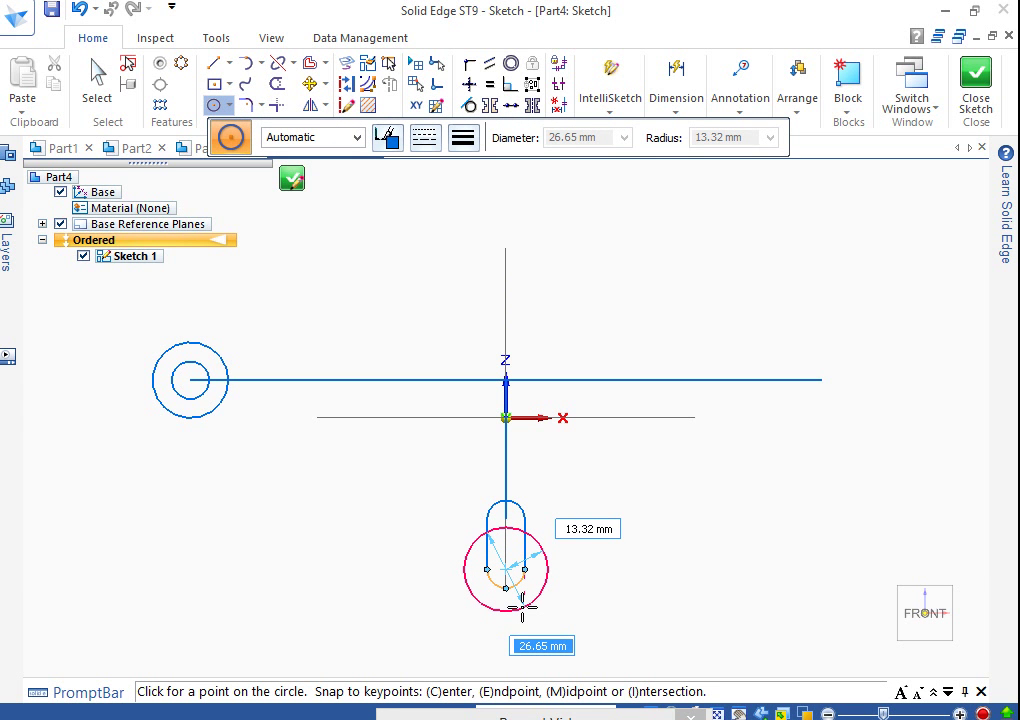
pyautogui.write('2')
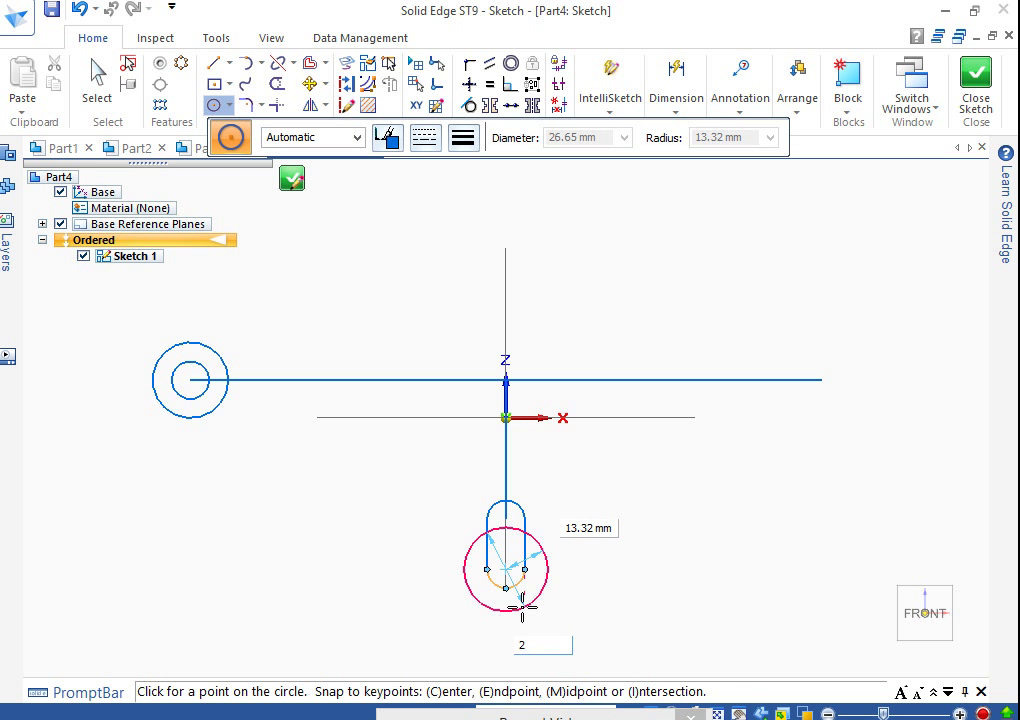
pyautogui.press('BackSpace')
pyautogui.press('Return')
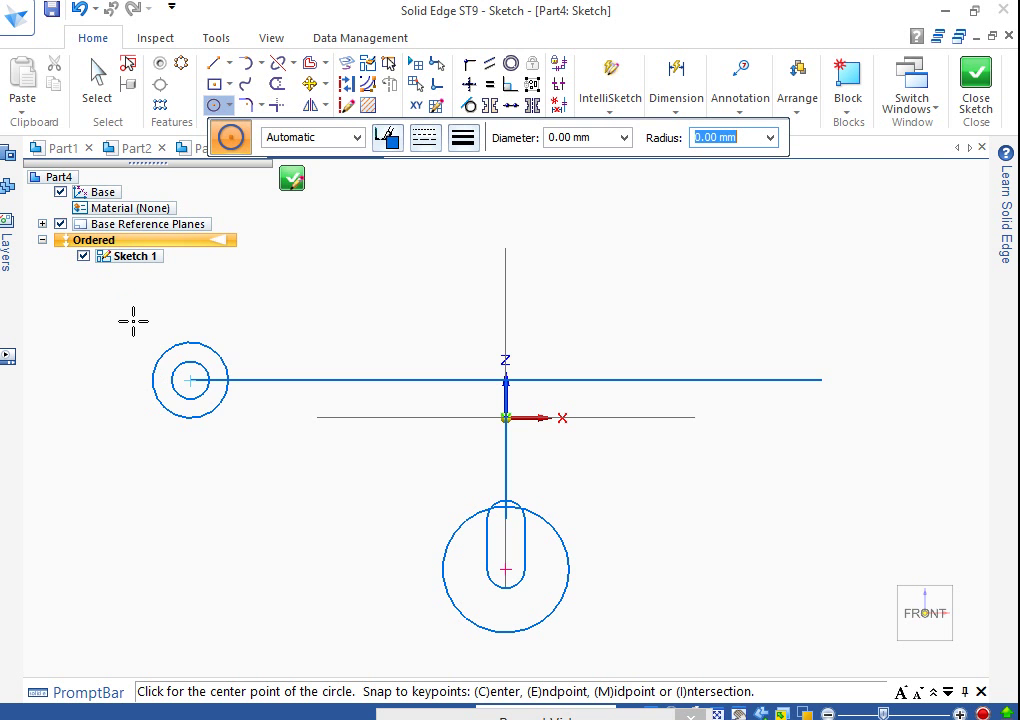
# Step: Draw a 30 mm horizontal line from the origin to the right at an angle of 0°
pyautogui.click(213, 62)
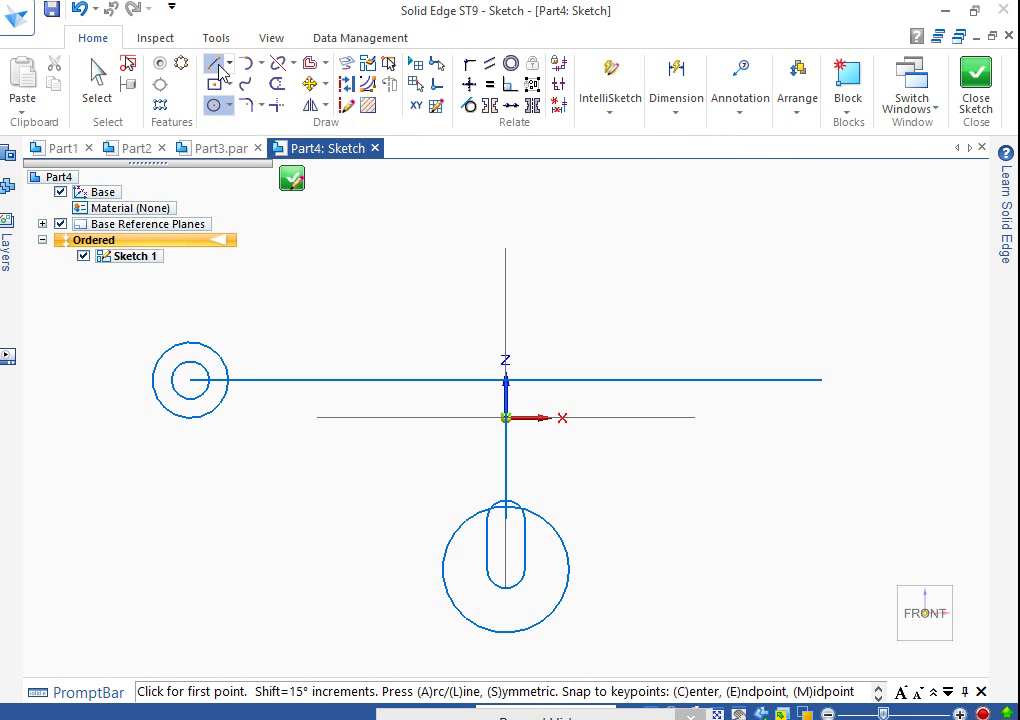
pyautogui.click(505, 419)
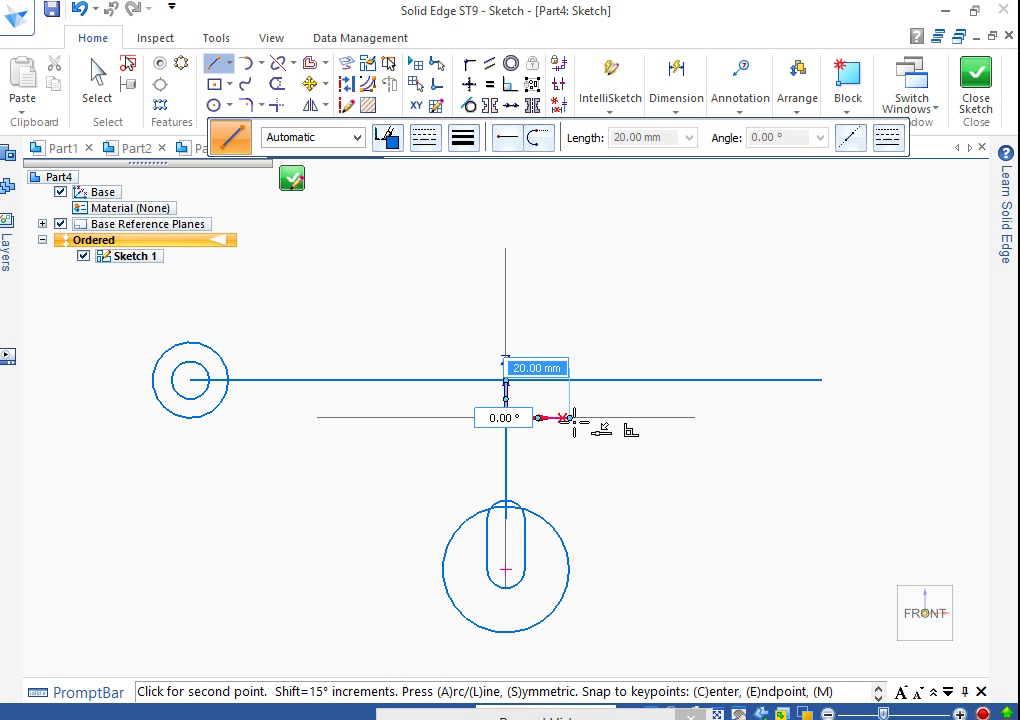
pyautogui.write('30')
pyautogui.press('Tab')
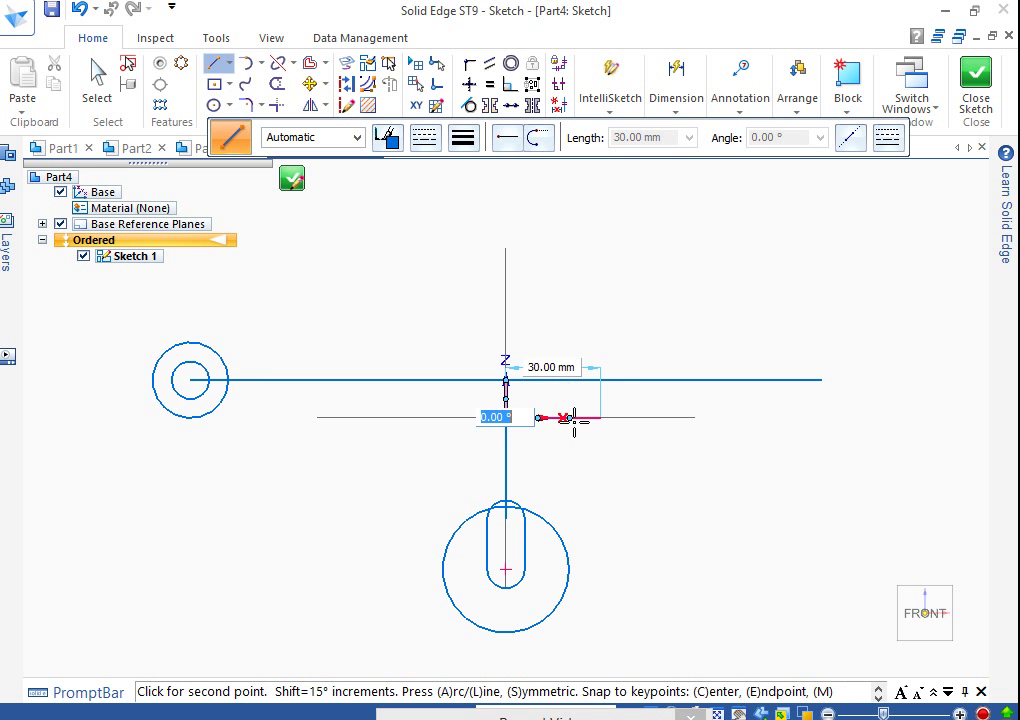
pyautogui.click(574, 421)
pyautogui.rightClick(600, 430)
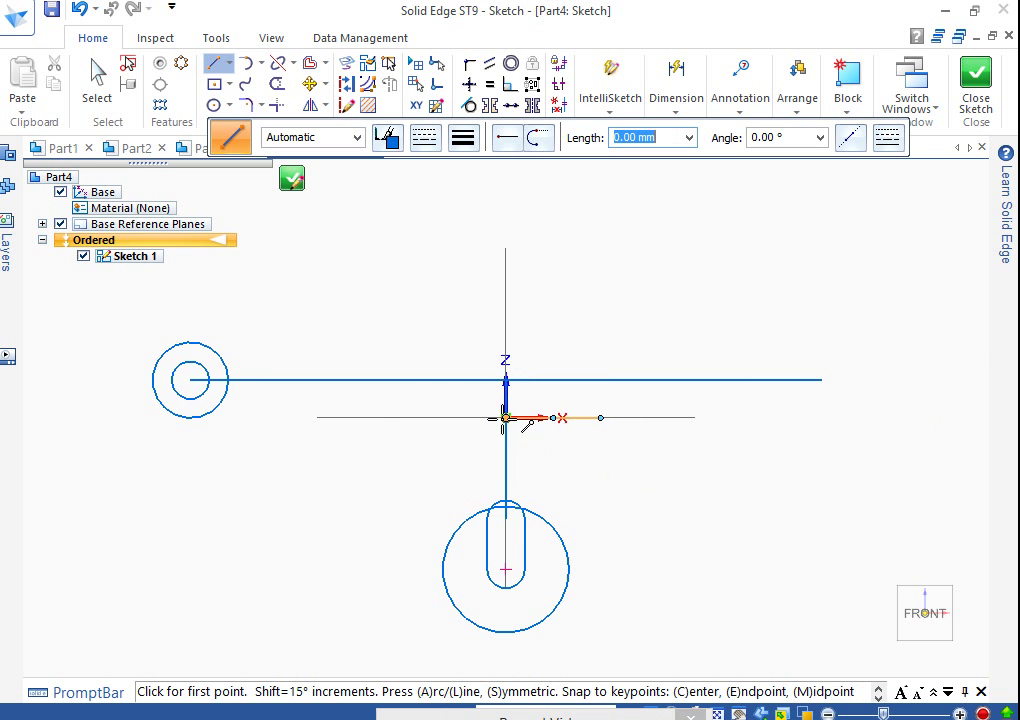
# Step: Draw a 30 mm horizontal line from the origin to the left at an angle of 180°
pyautogui.click(505, 418)
pyautogui.write('3')
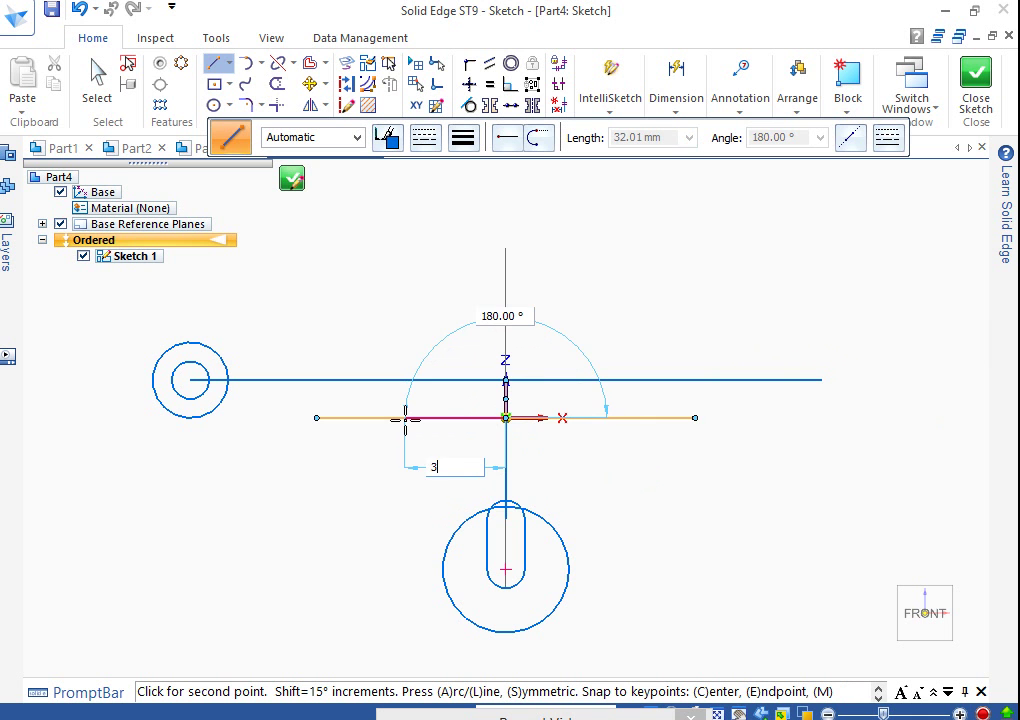
pyautogui.write('0')
pyautogui.press('Tab')
pyautogui.click(405, 418)
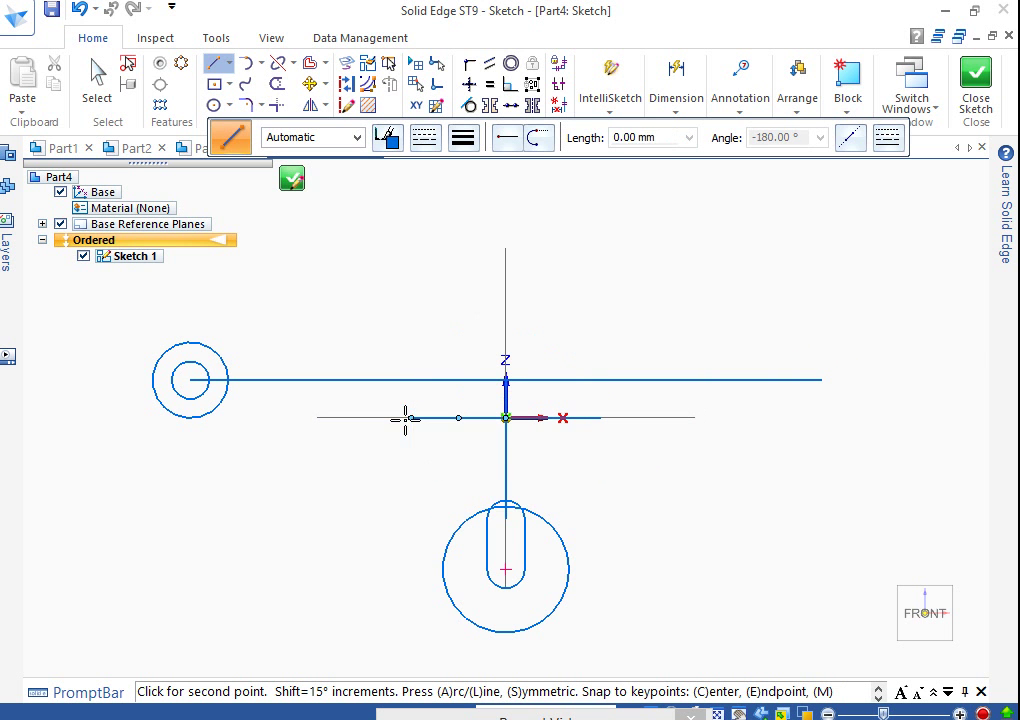
# Step: Connect the outer ends of both 30 mm lines to the large lower circle with sloping tangent lines
pyautogui.click(444, 582)
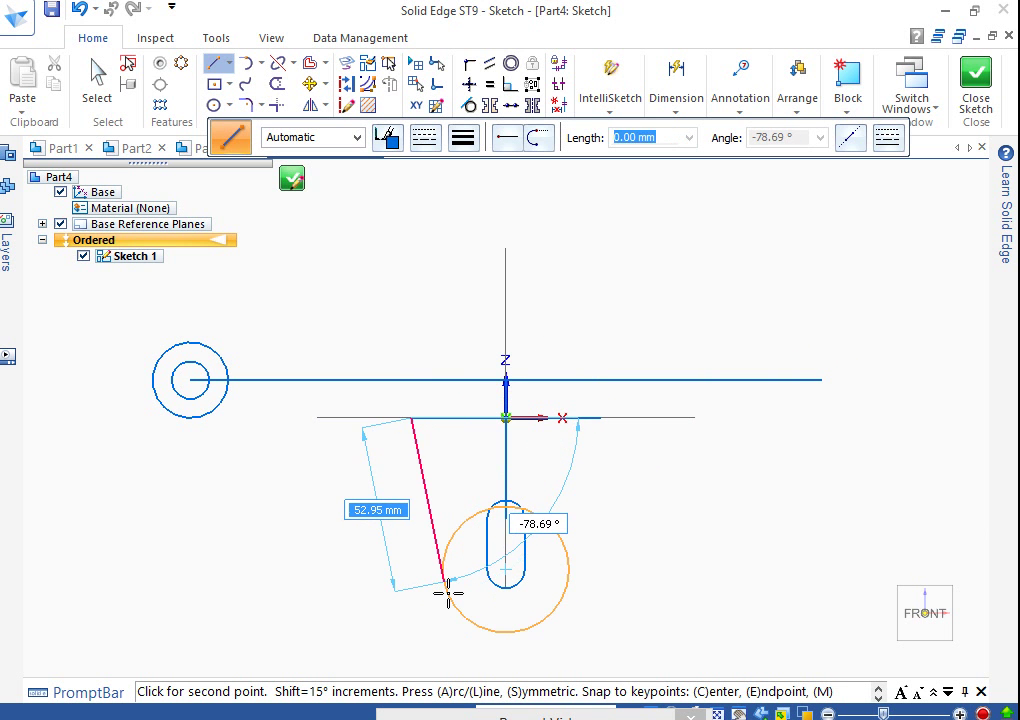
pyautogui.rightClick(444, 592)
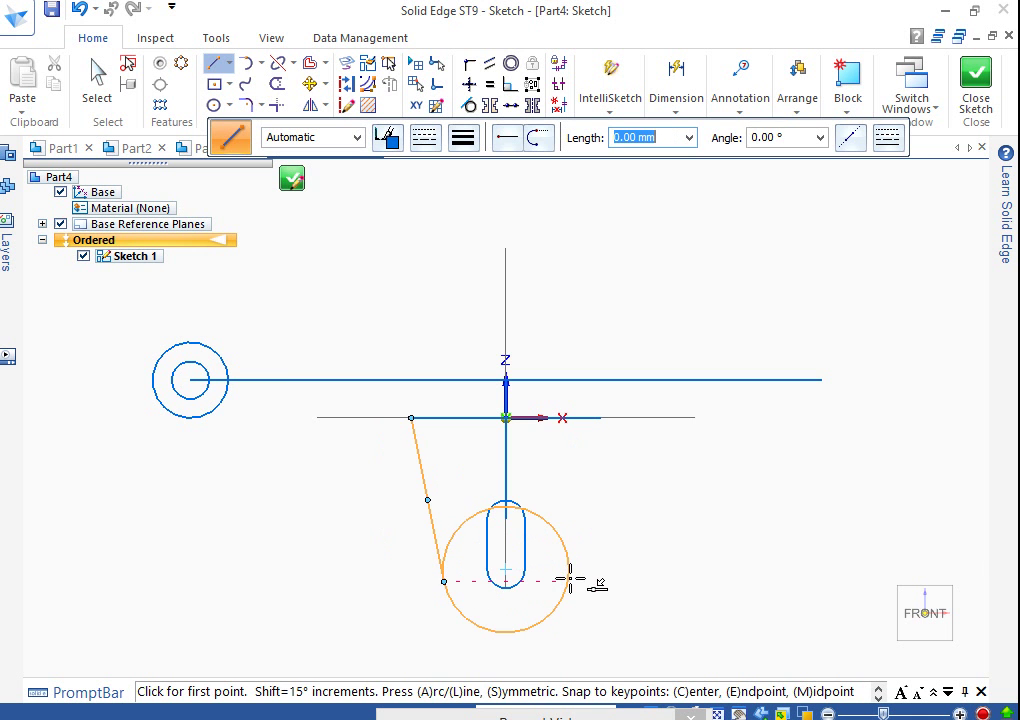
pyautogui.click(568, 580)
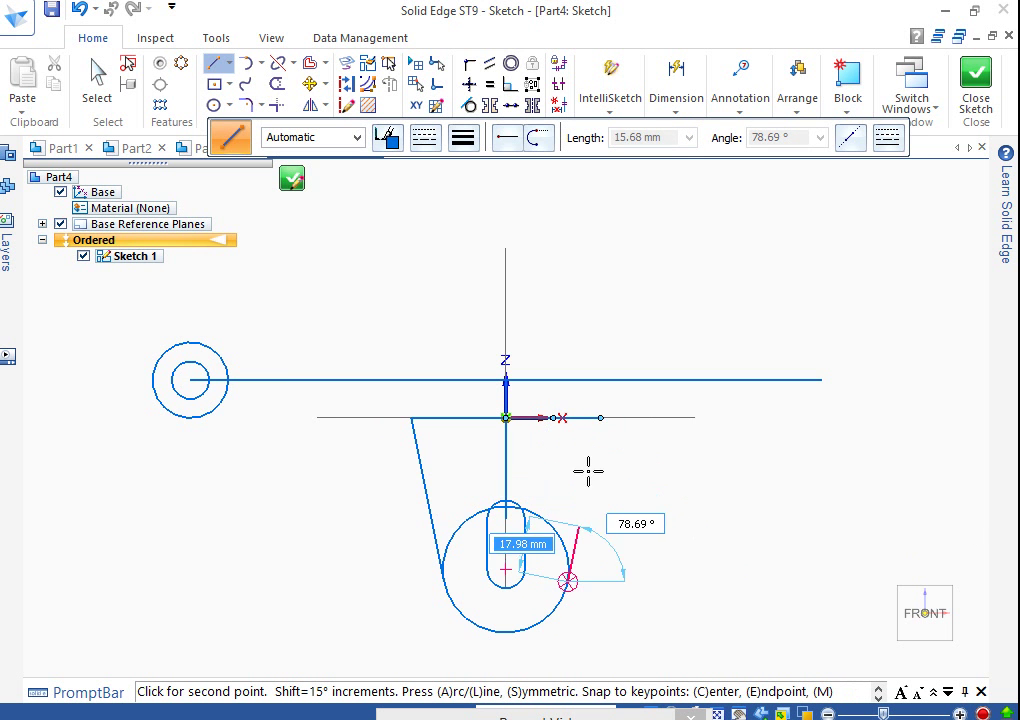
pyautogui.click(600, 417)
pyautogui.rightClick(653, 542)
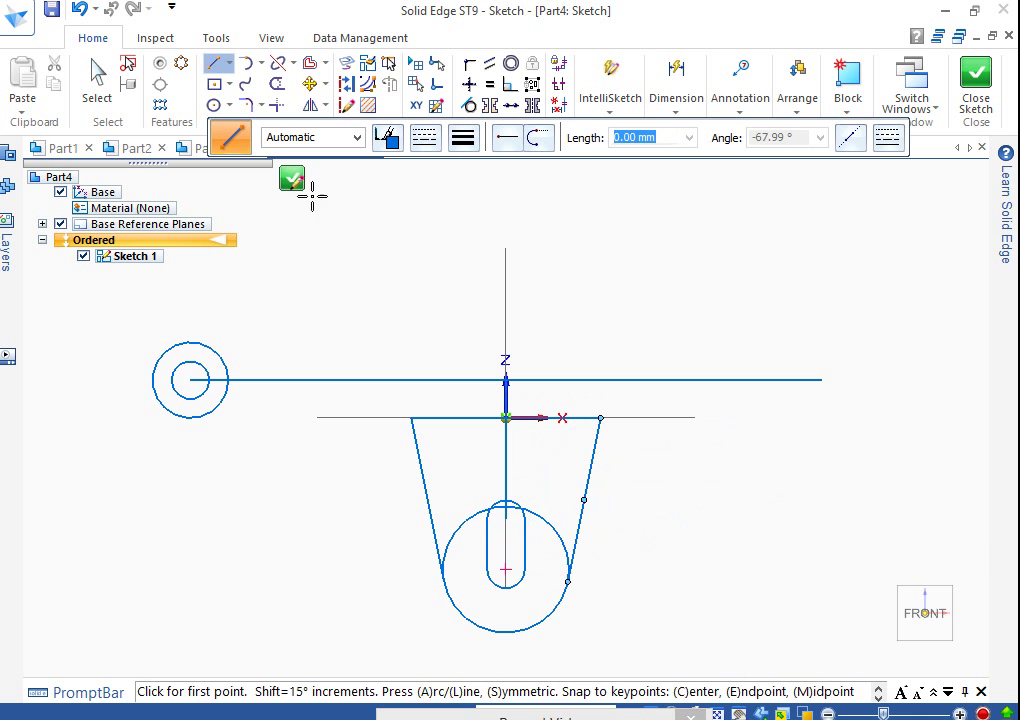
# Step: Trim away the upper part of the large lower circle between the two sloping lines, leaving the rounded bottom around the slot
pyautogui.click(277, 83)
pyautogui.moveTo(565, 542); pyautogui.dragTo(540, 526)
pyautogui.moveTo(469, 527)
pyautogui.mouseDown()
pyautogui.moveTo(530, 492)
pyautogui.moveTo(474, 496)
pyautogui.mouseUp()
pyautogui.scroll(4, 511, 508)
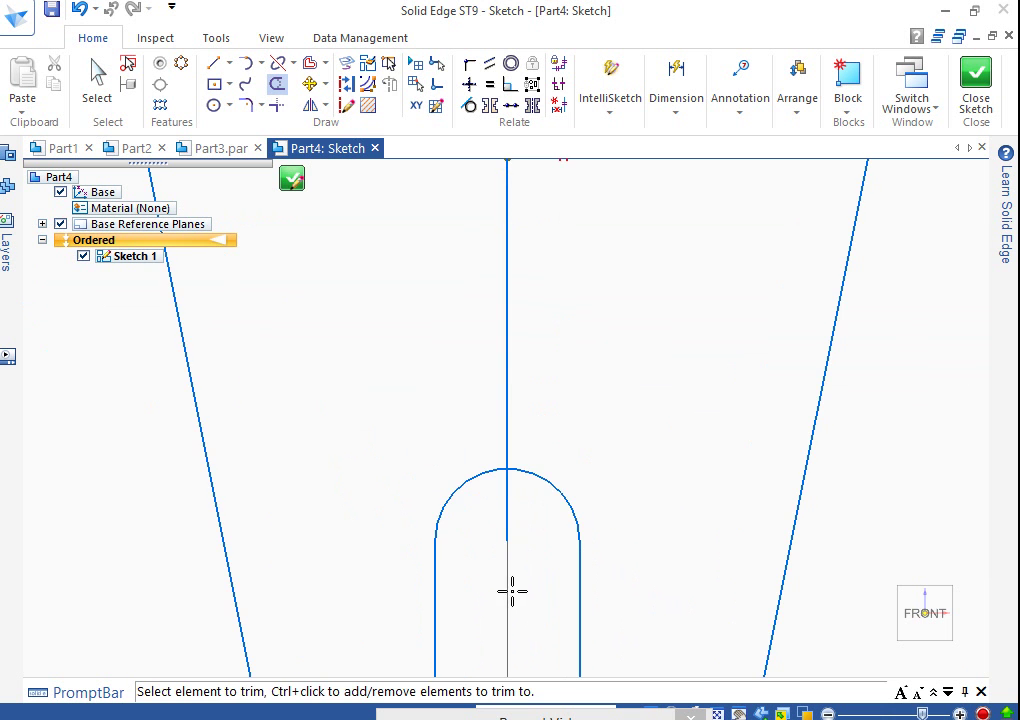
pyautogui.scroll(-6, 512, 590)
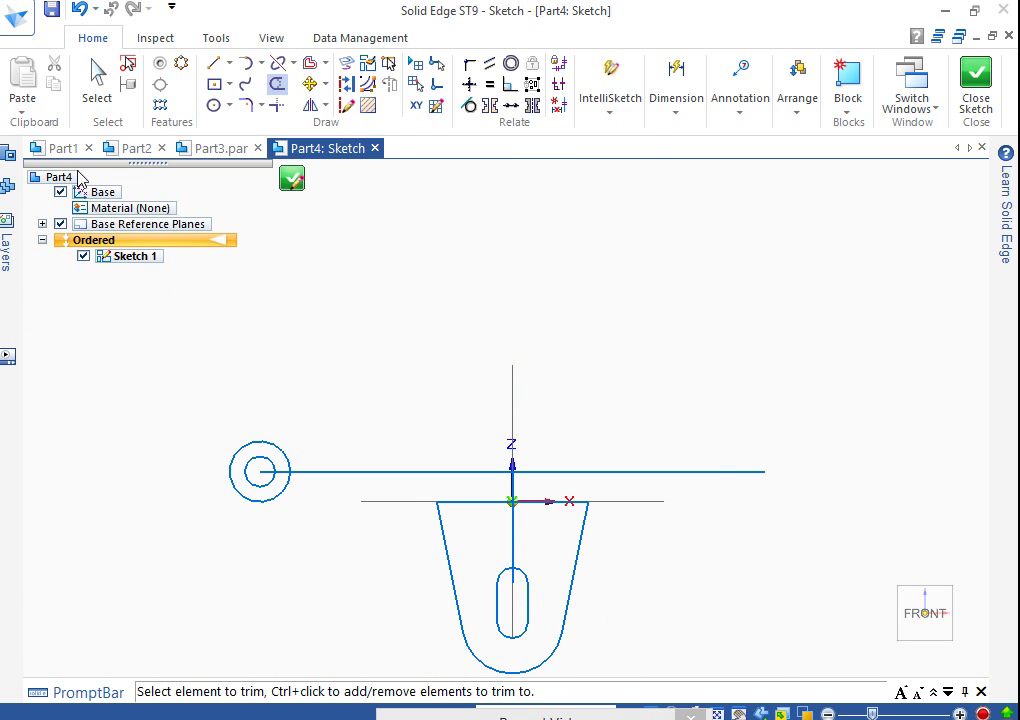
# Step: Draw a 70 mm horizontal line from the left end of the 30 mm line, tangent to the bottom of the left outer circle
pyautogui.click(213, 62)
pyautogui.click(437, 501)
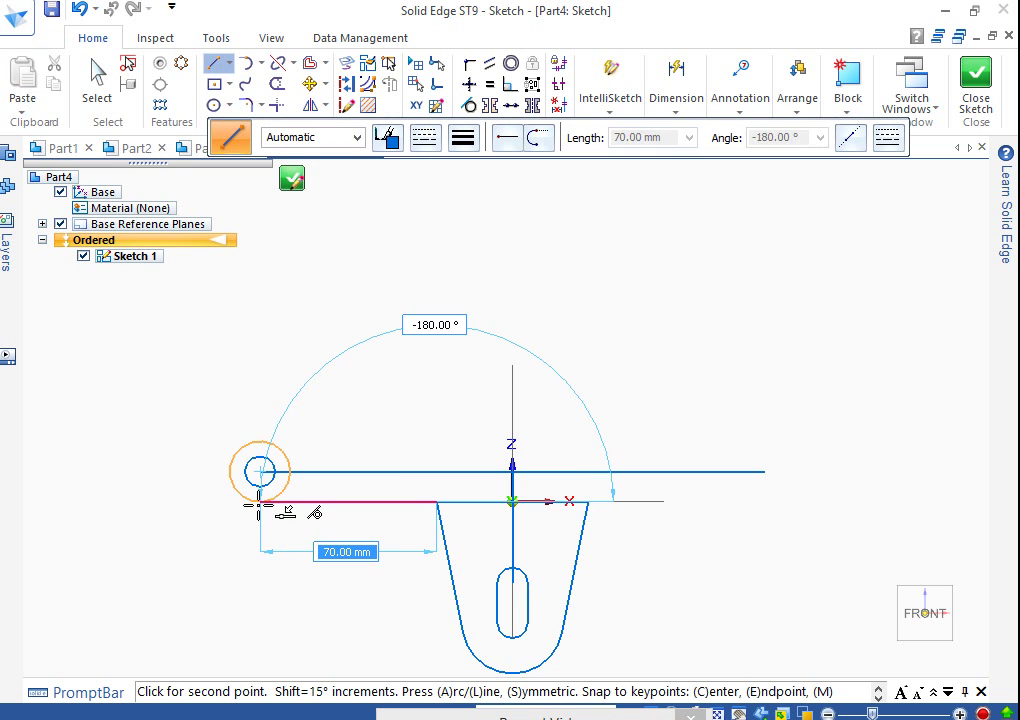
pyautogui.click(258, 503)
pyautogui.rightClick(257, 505)
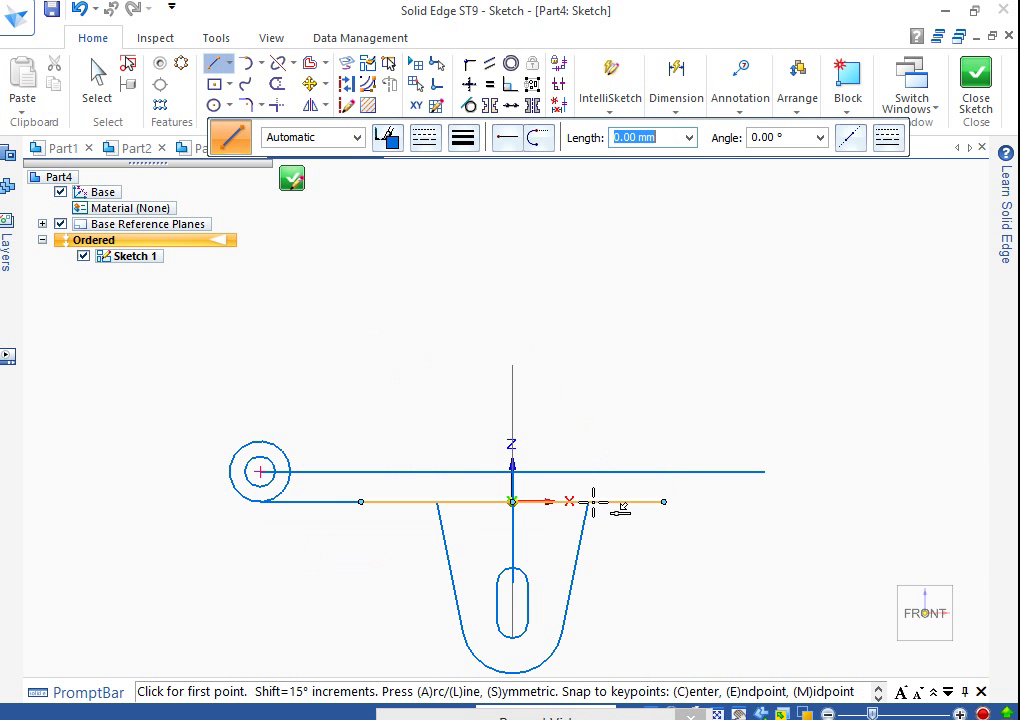
# Step: Draw a 54 mm vertical line straight up from the origin at an angle of 90°
pyautogui.click(512, 501)
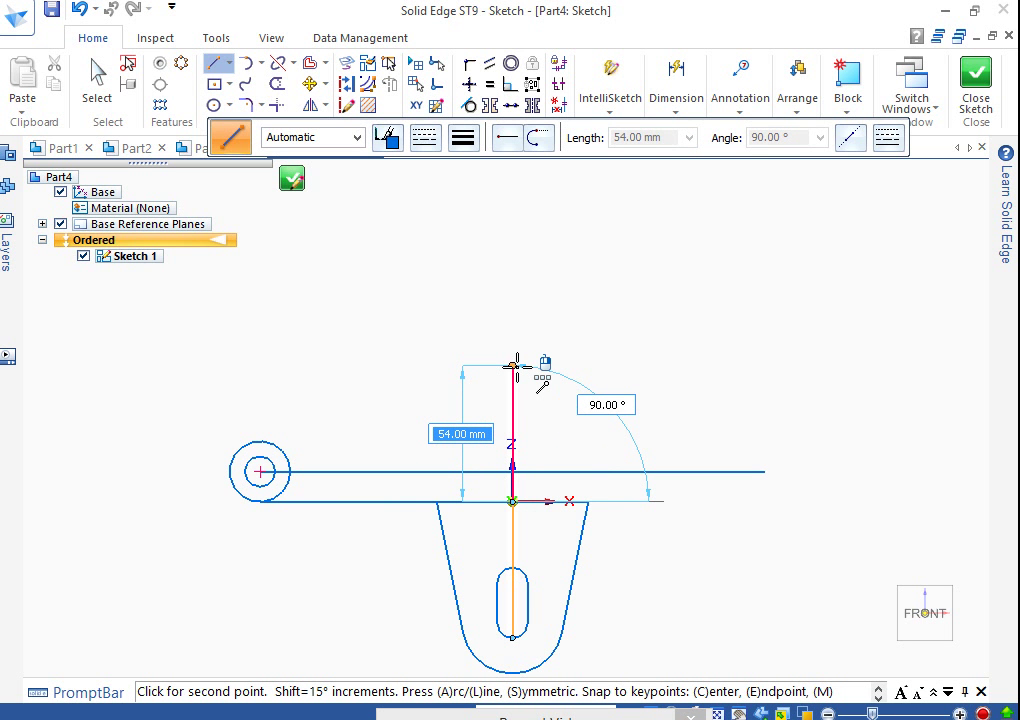
pyautogui.write('44')
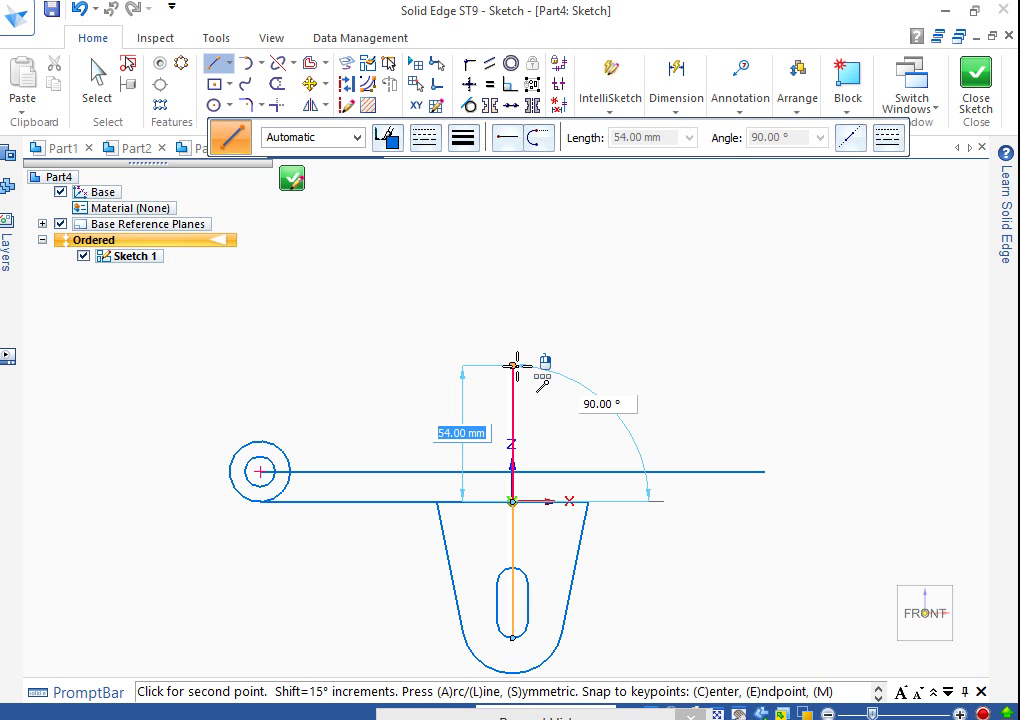
pyautogui.press('Tab')
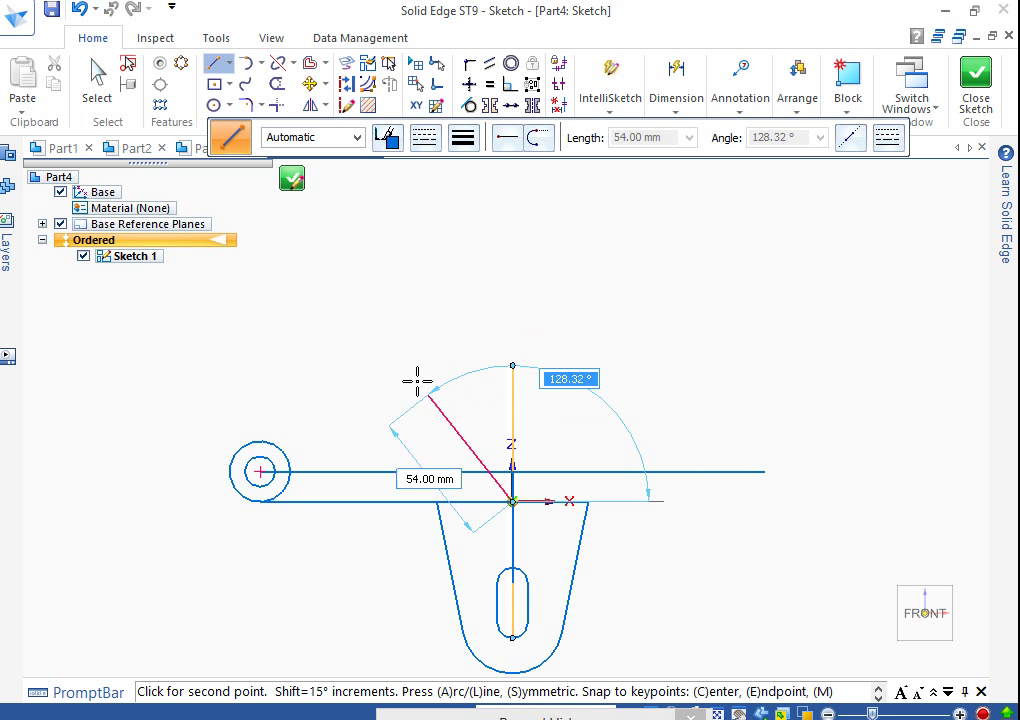
pyautogui.click(511, 366)
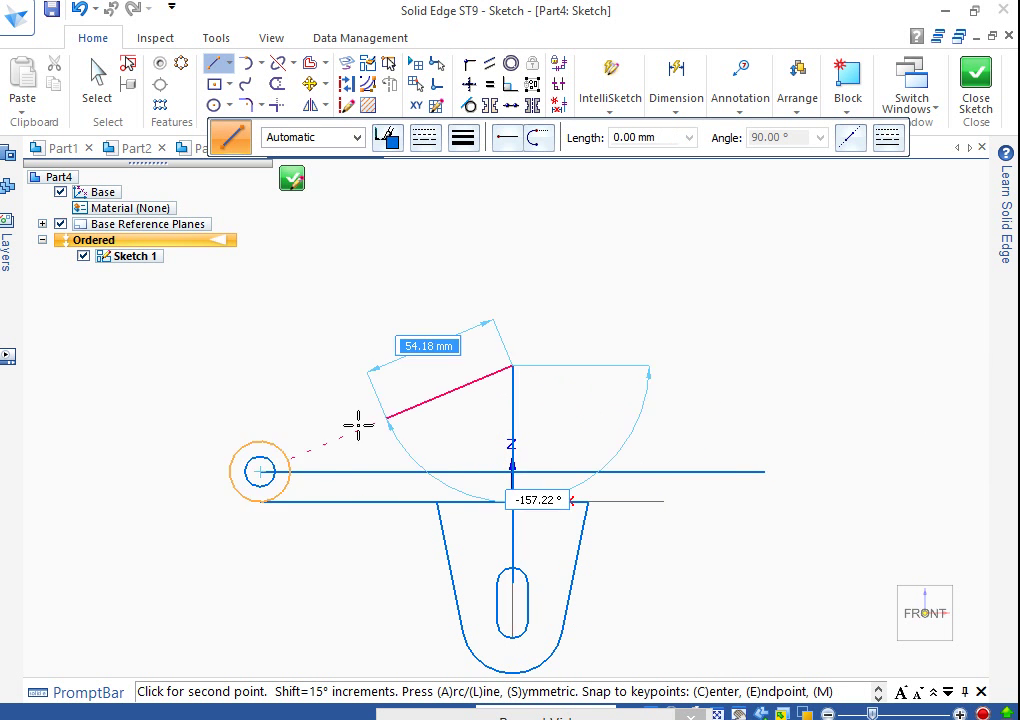
# Step: Draw a sloping line from the 54 mm line's upper end tangent to the left outer circle and trim the circle's inner portion
pyautogui.click(240, 444)
pyautogui.press('Escape')
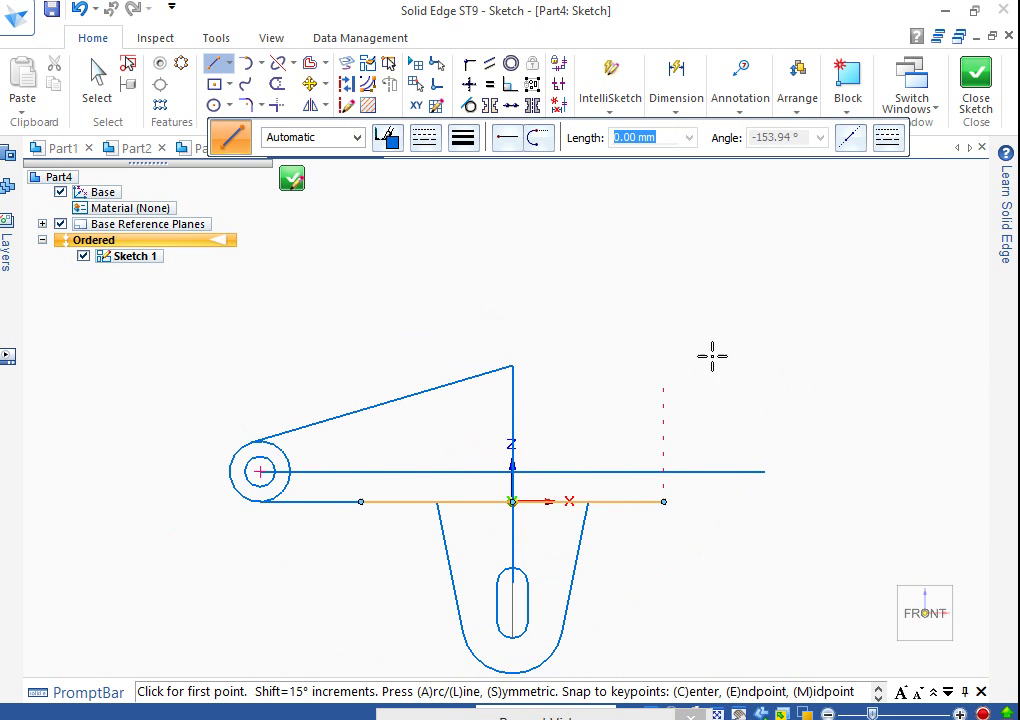
pyautogui.click(277, 84)
pyautogui.click(268, 471)
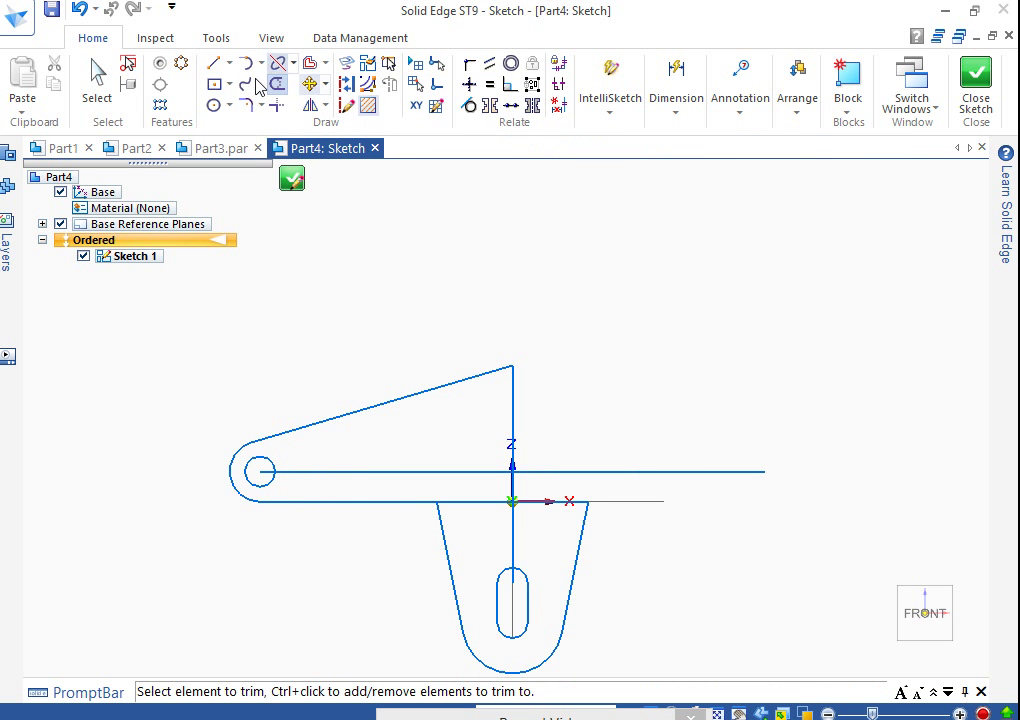
# Step: Draw a 12 mm diameter circle centred where the long horizontal line crosses the vertical line above the origin
pyautogui.click(213, 62)
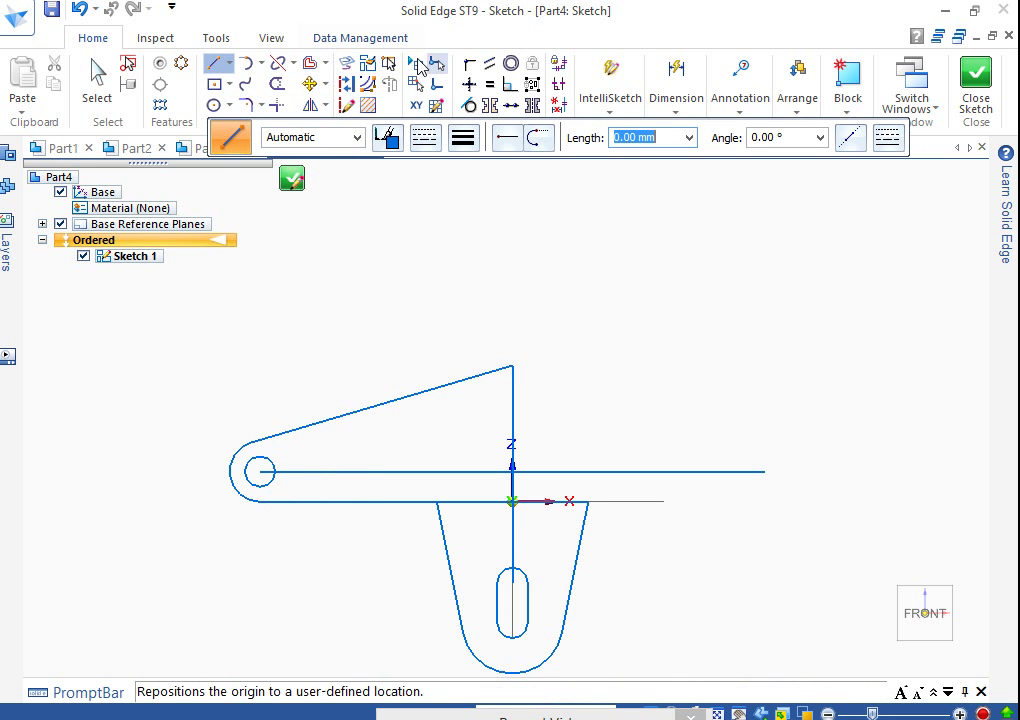
pyautogui.click(214, 108)
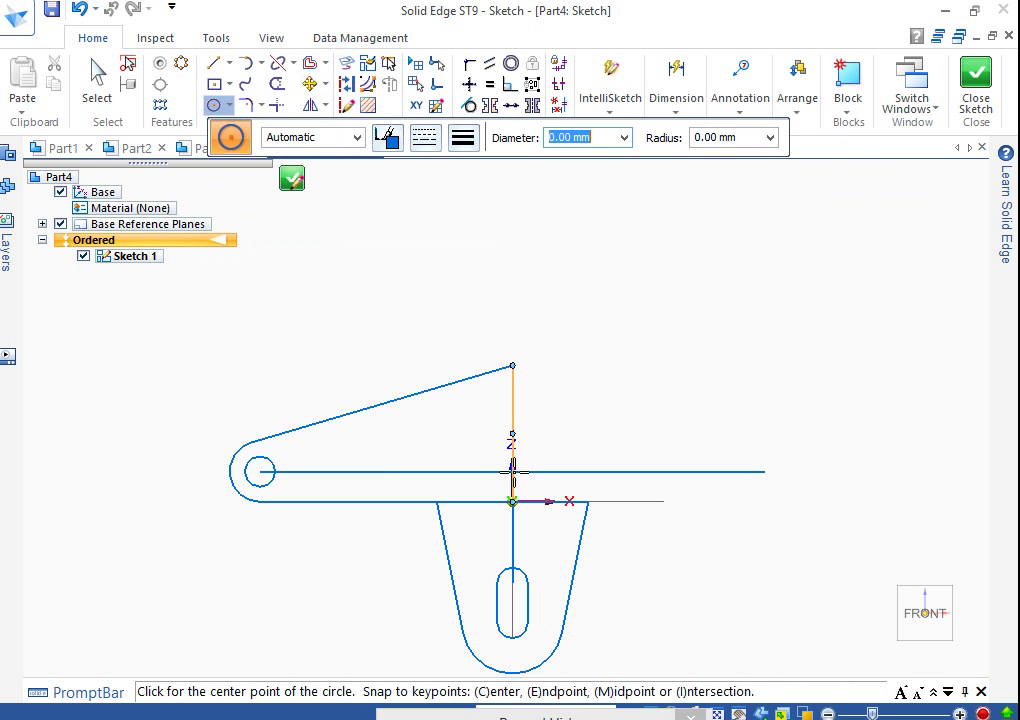
pyautogui.click(512, 471)
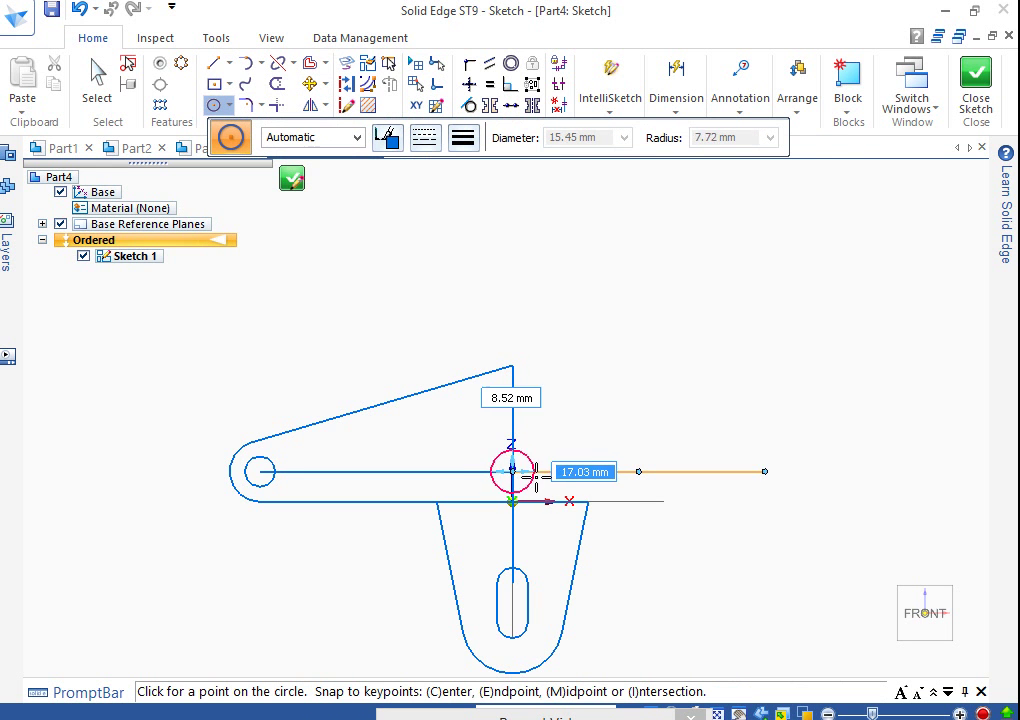
pyautogui.write('12')
pyautogui.press('Return')
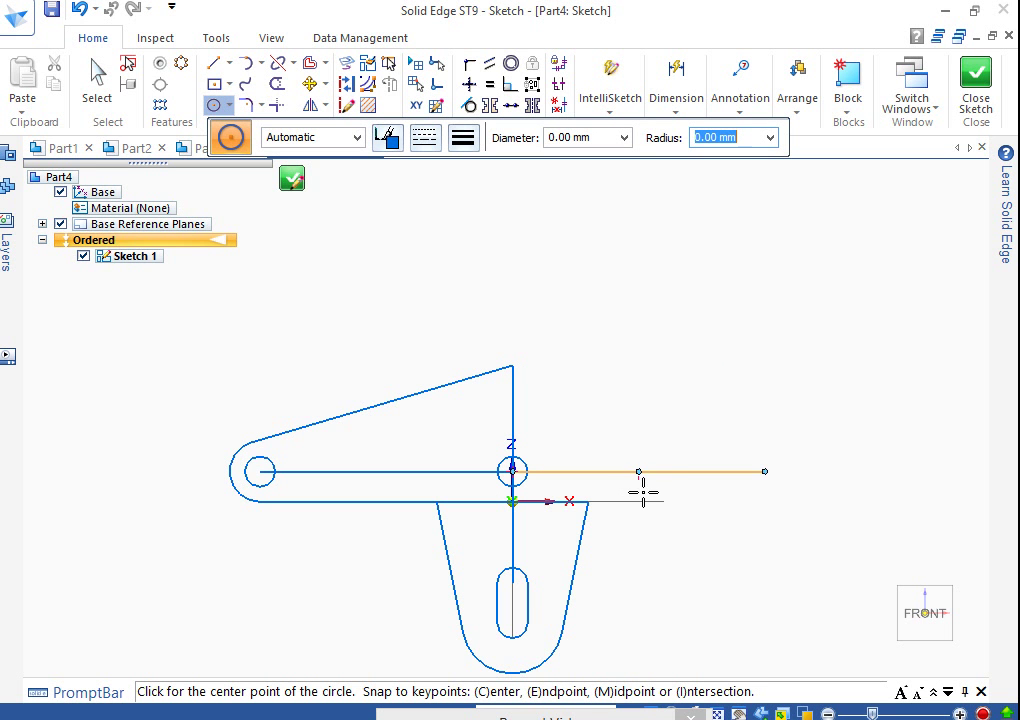
# Step: Extend the long horizontal centre line with a 25 mm line at 0° from its right end
pyautogui.click(765, 471)
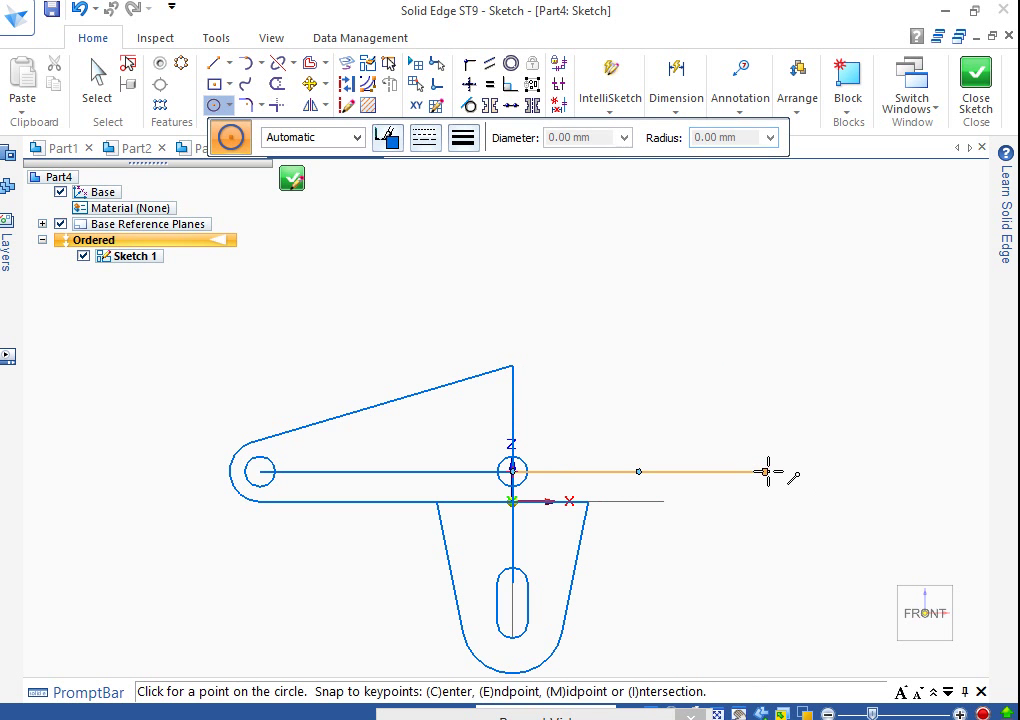
pyautogui.click(767, 434)
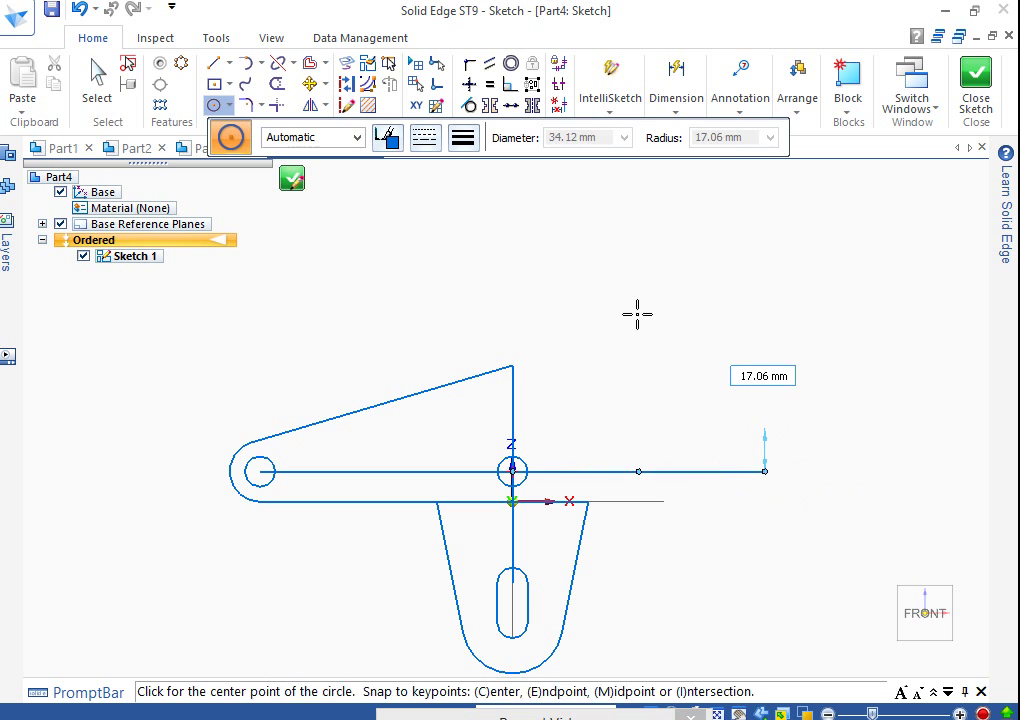
pyautogui.click(213, 62)
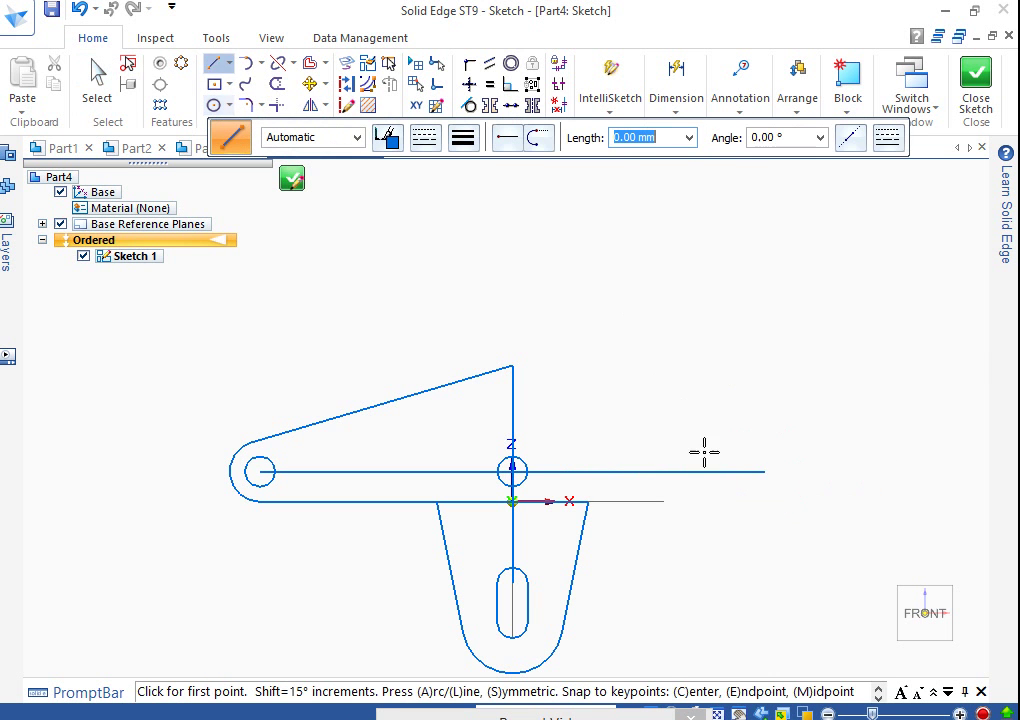
pyautogui.click(766, 471)
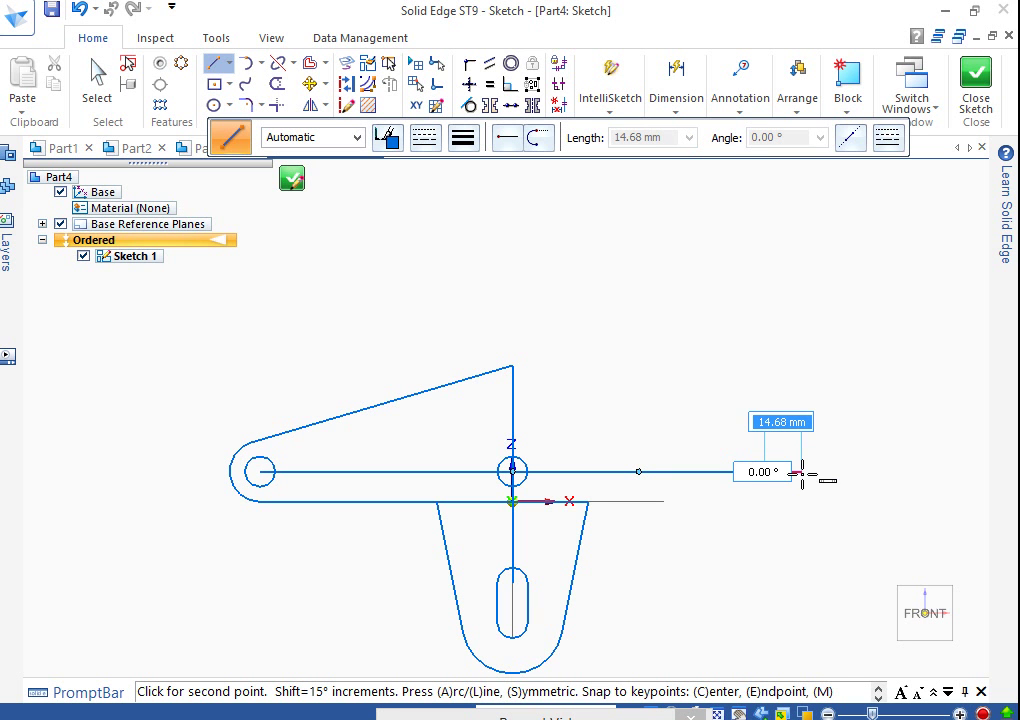
pyautogui.write('2')
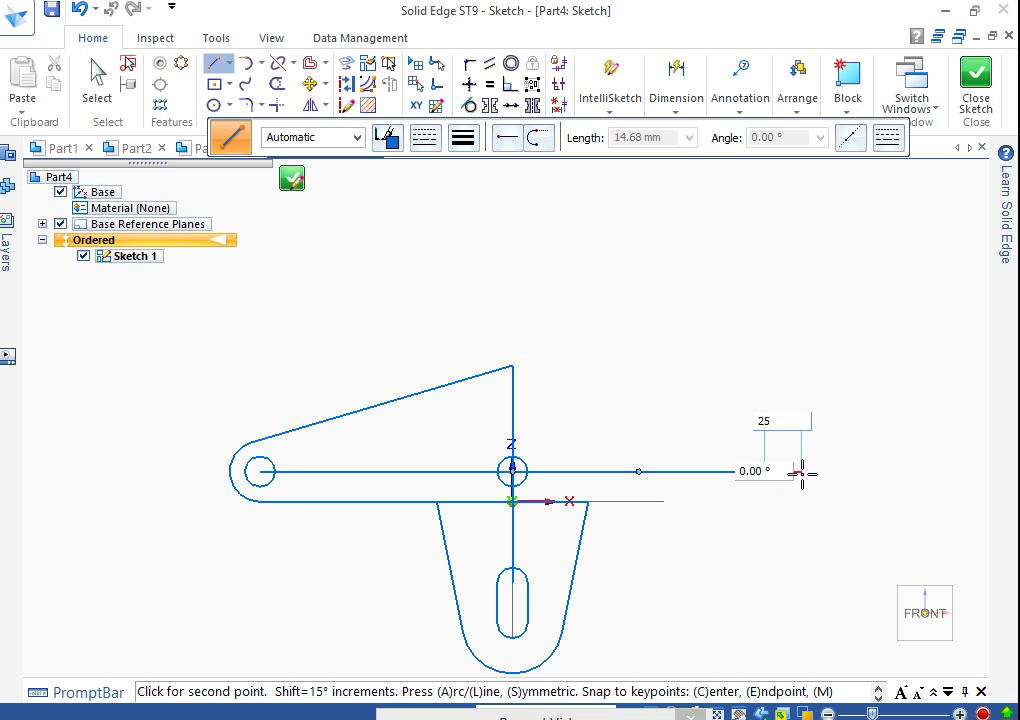
pyautogui.write('5')
pyautogui.press('Tab')
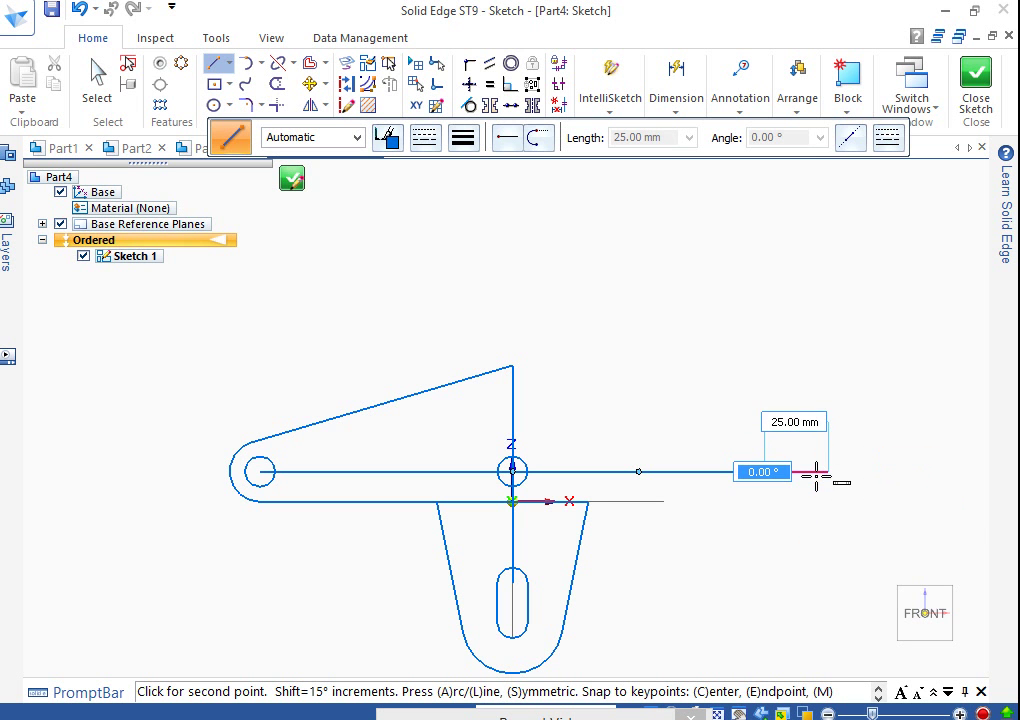
pyautogui.click(817, 476)
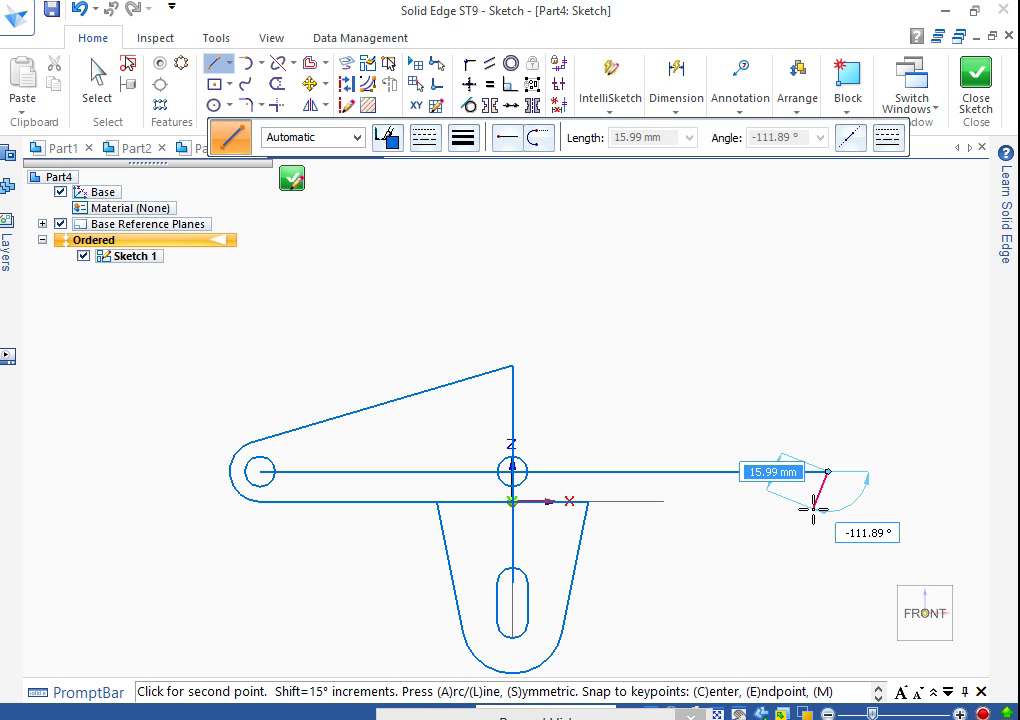
pyautogui.rightClick(832, 515)
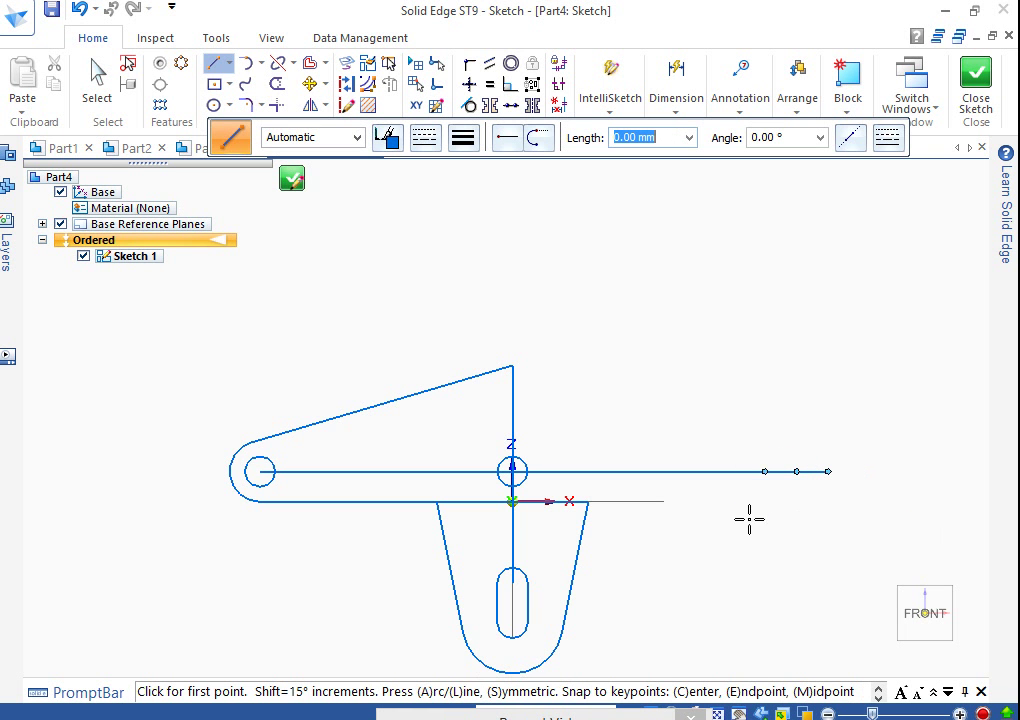
pyautogui.click(762, 713)
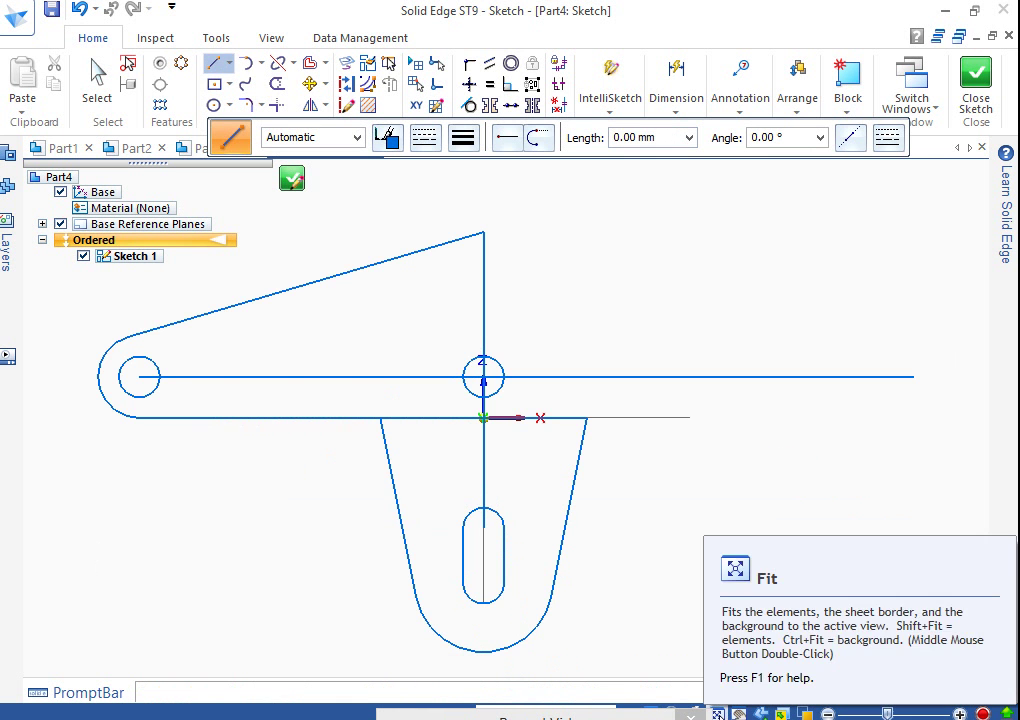
pyautogui.scroll(-3, 756, 564)
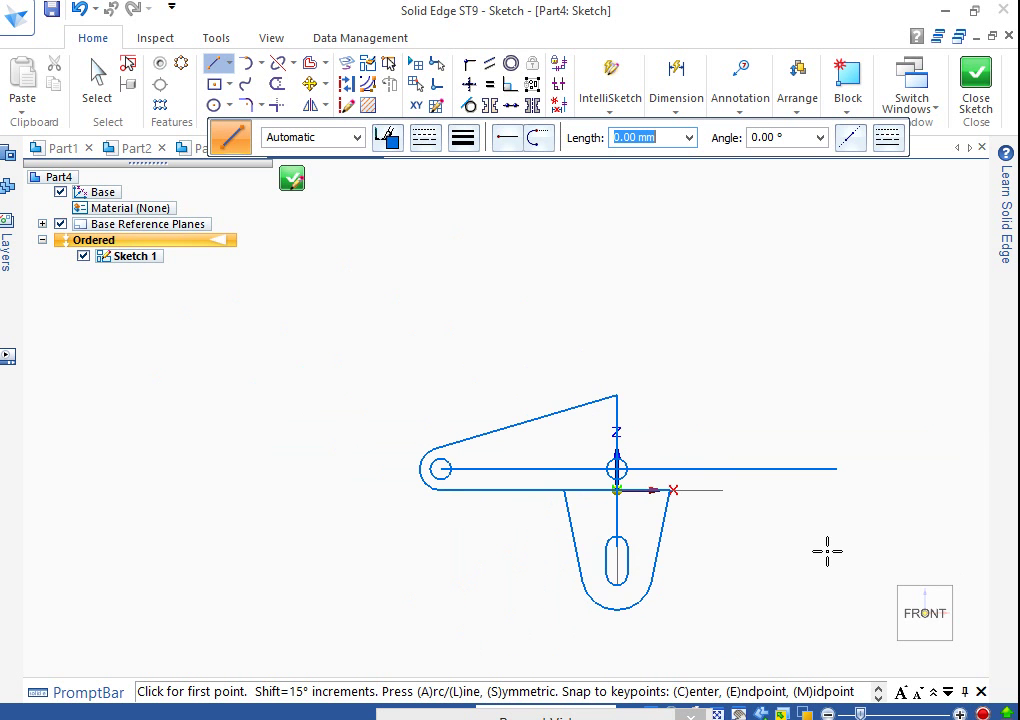
pyautogui.click(837, 468)
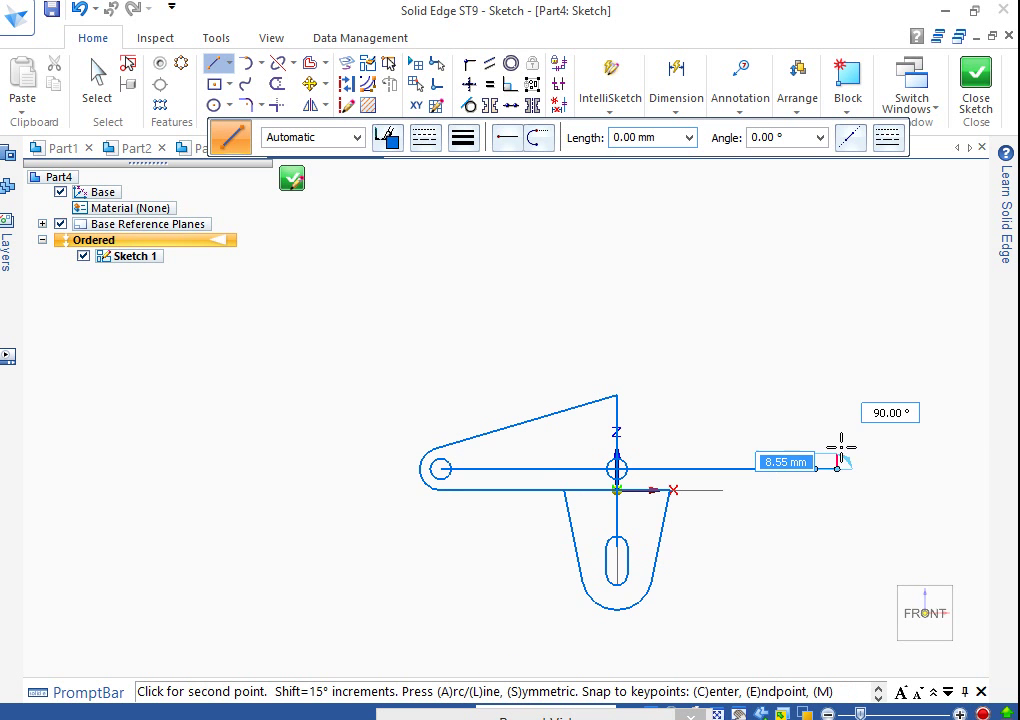
pyautogui.rightClick(845, 432)
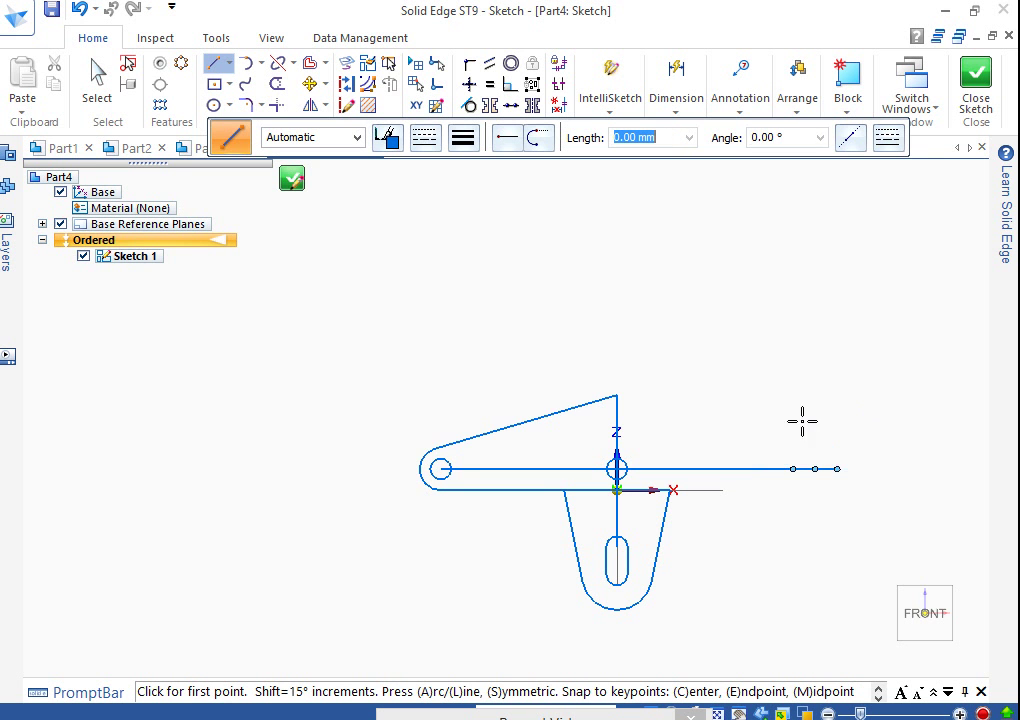
pyautogui.click(441, 468)
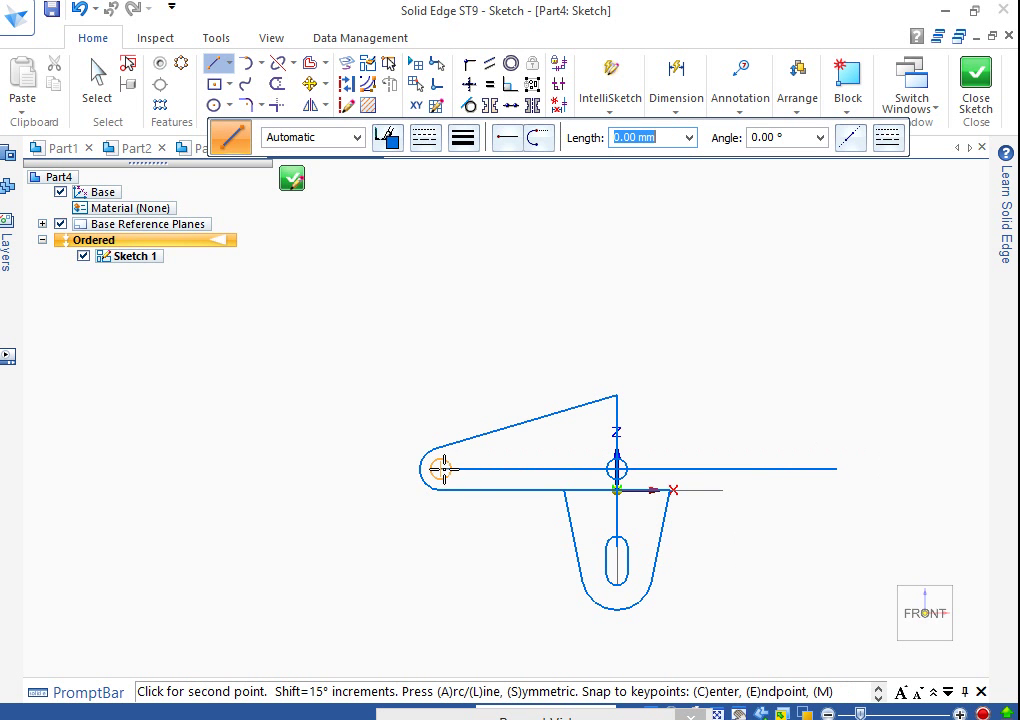
pyautogui.rightClick(430, 476)
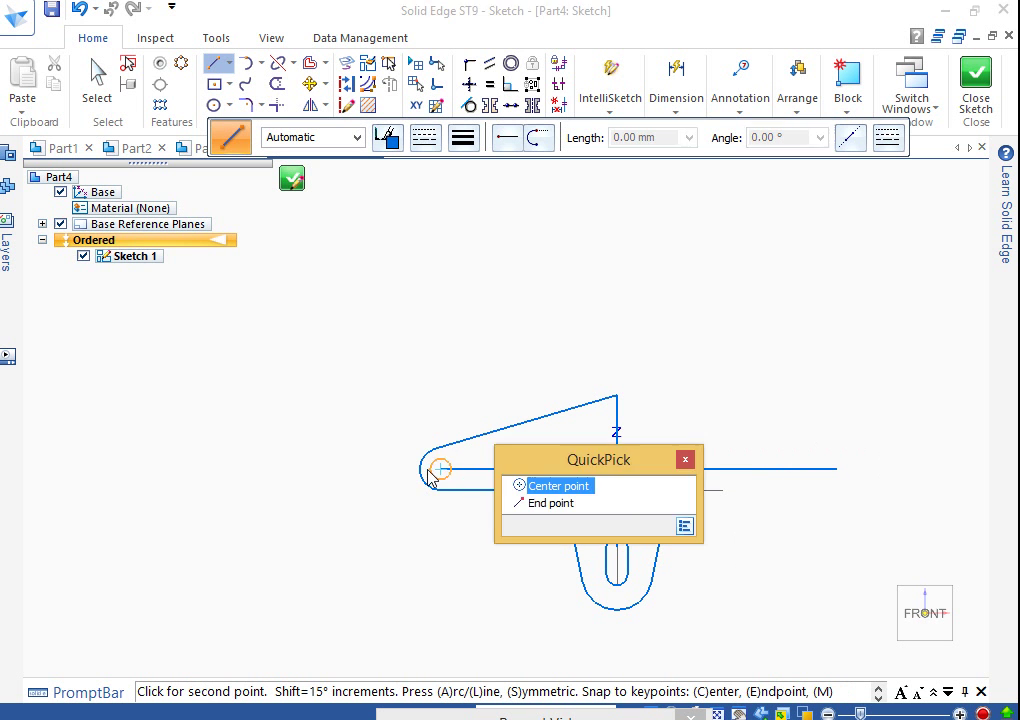
pyautogui.click(685, 461)
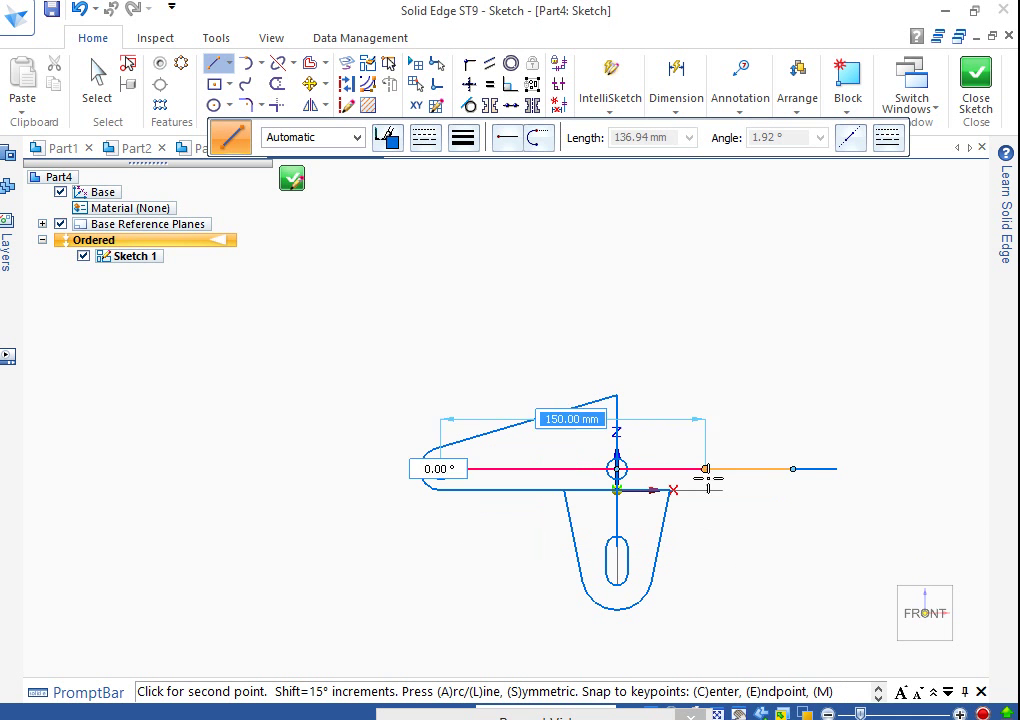
pyautogui.rightClick(450, 550)
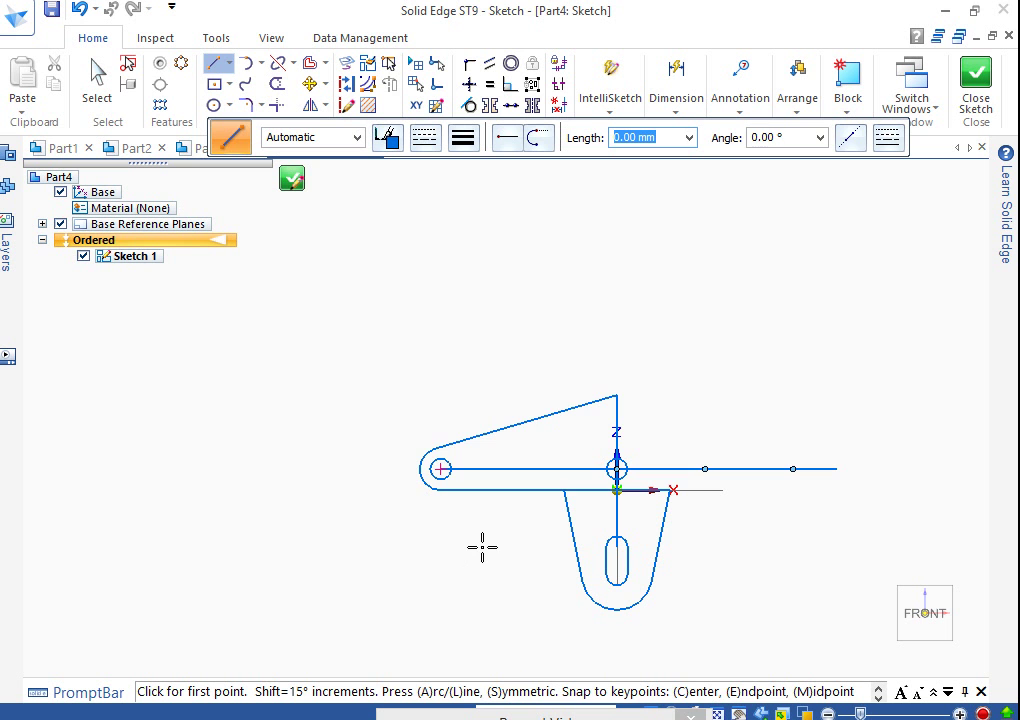
# Step: Draw a 498 mm horizontal line to the right at 0° from the centre of the left hole
pyautogui.click(440, 468)
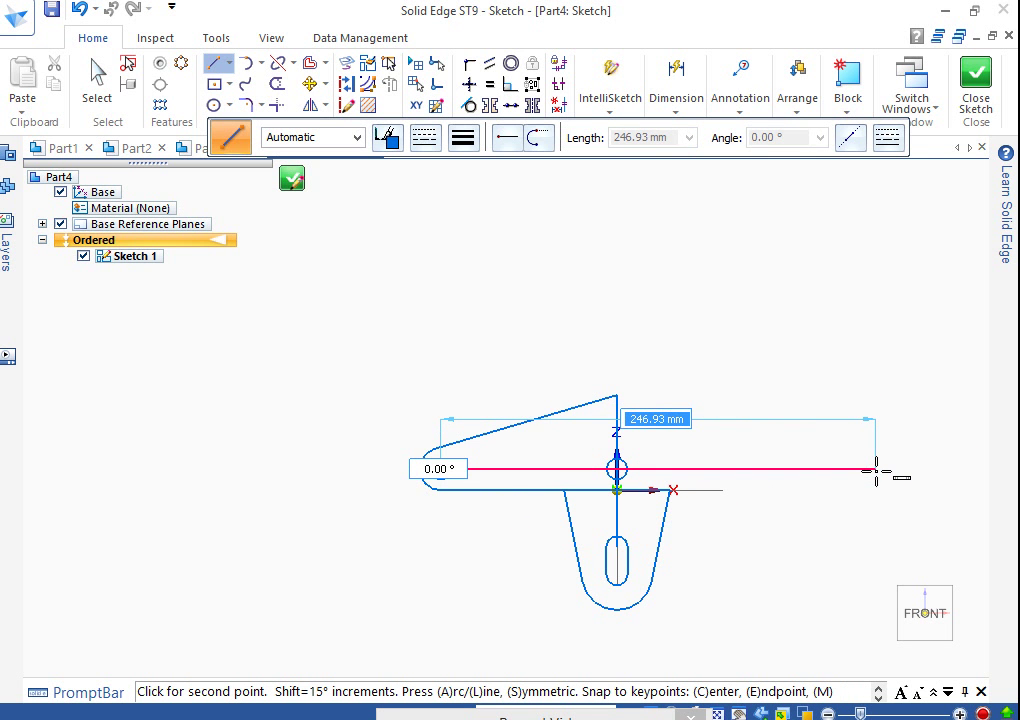
pyautogui.write('4')
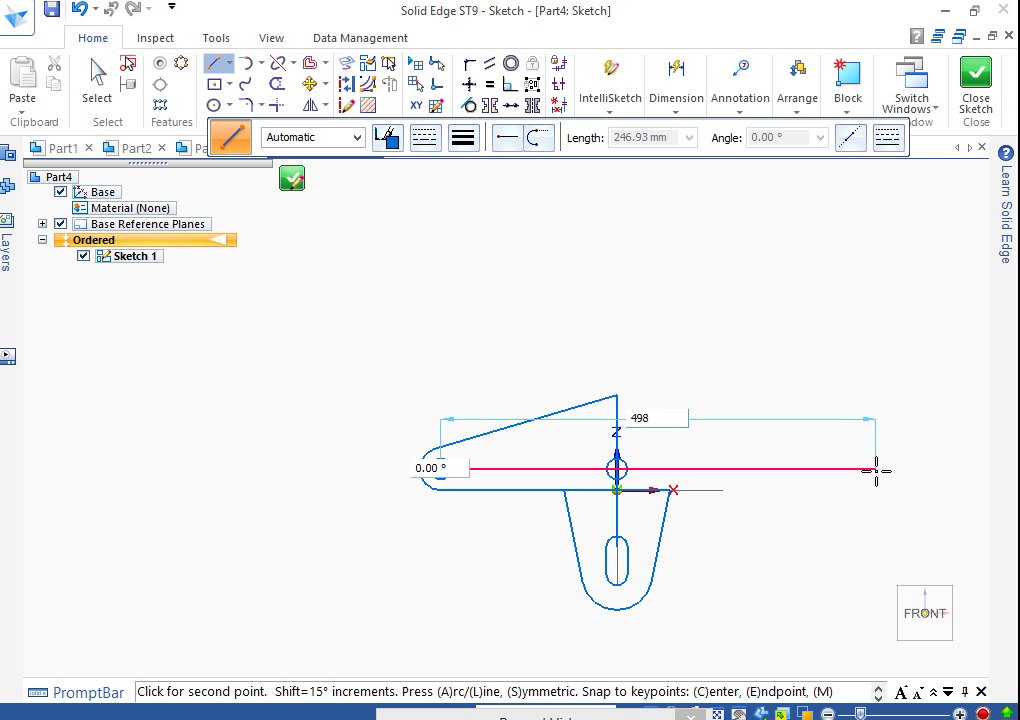
pyautogui.write('98')
pyautogui.press('Tab')
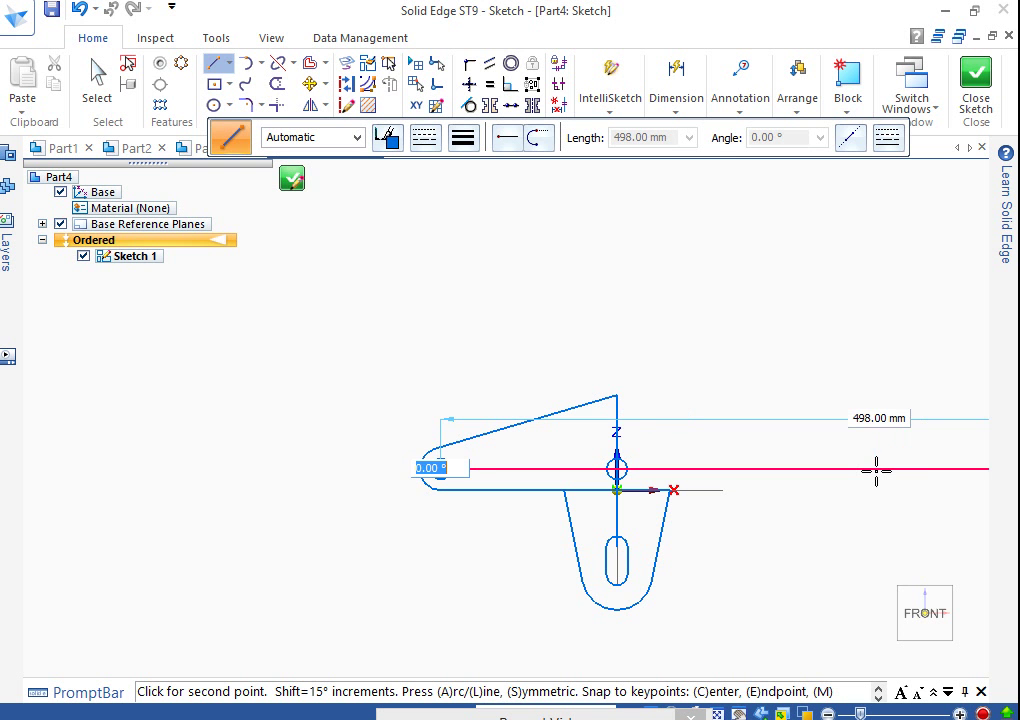
pyautogui.press('Return')
pyautogui.hotkey('ctrl', 'f')
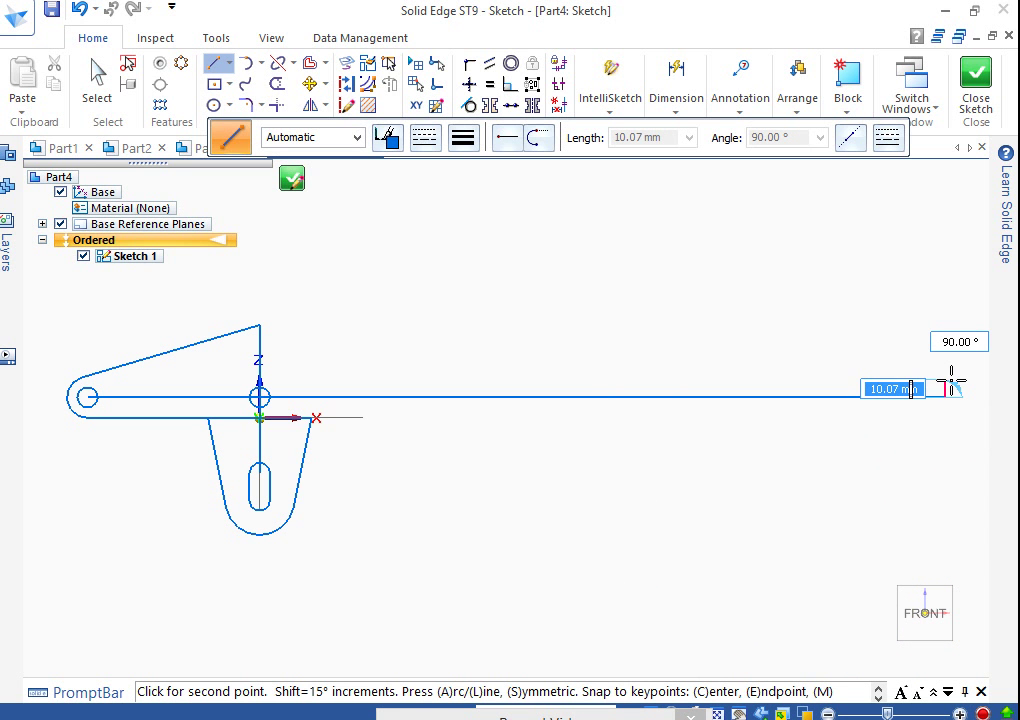
pyautogui.press('Escape')
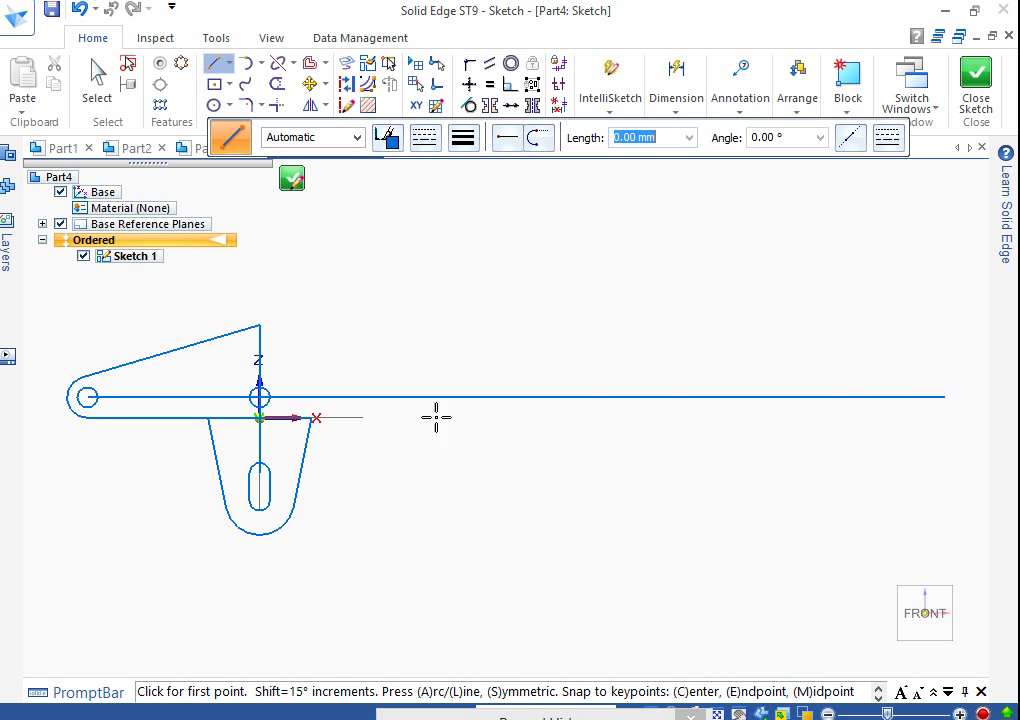
# Step: Draw a horizontal line from the lug's upper right corner to below the 498 mm line's end, with a 16 mm vertical line up from there
pyautogui.click(313, 417)
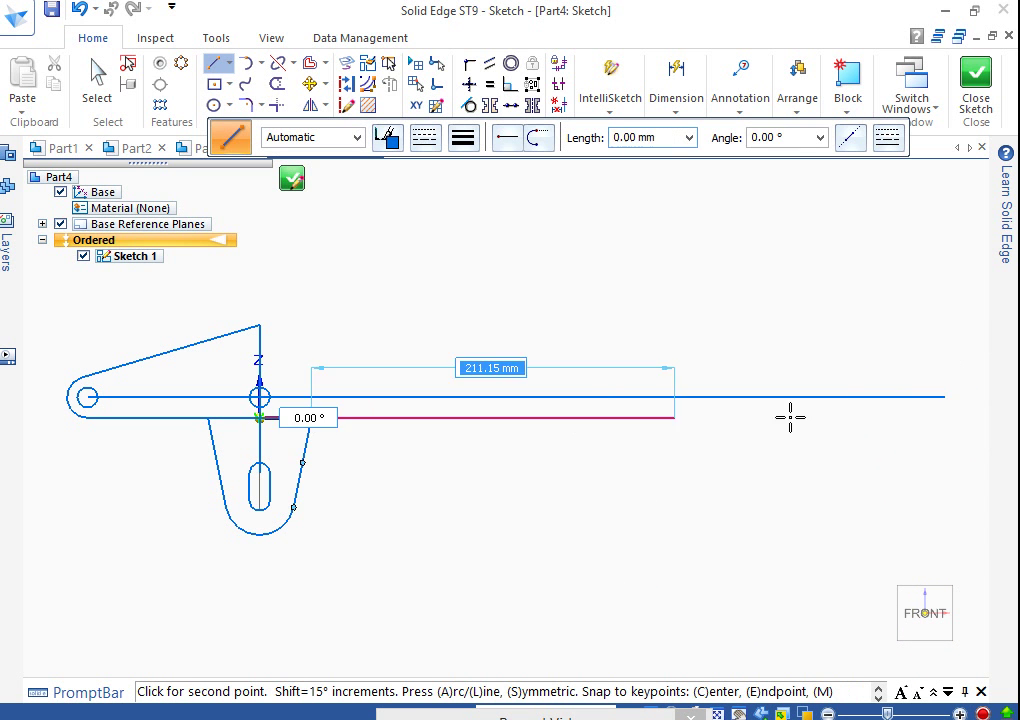
pyautogui.click(946, 416)
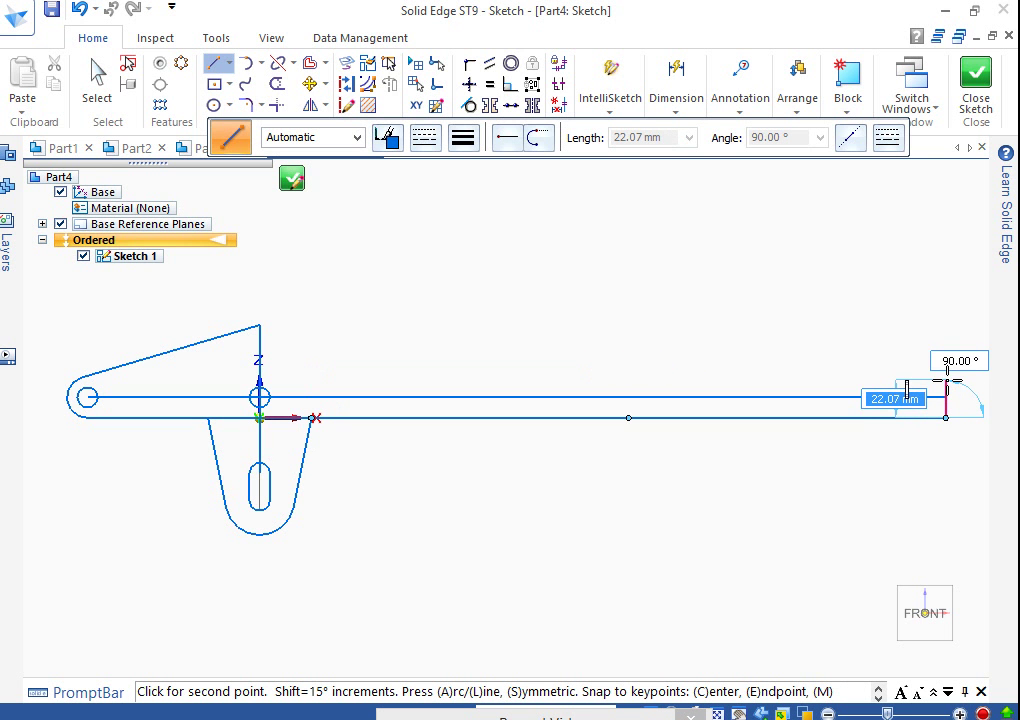
pyautogui.write('36')
pyautogui.press('Return')
pyautogui.press('Tab')
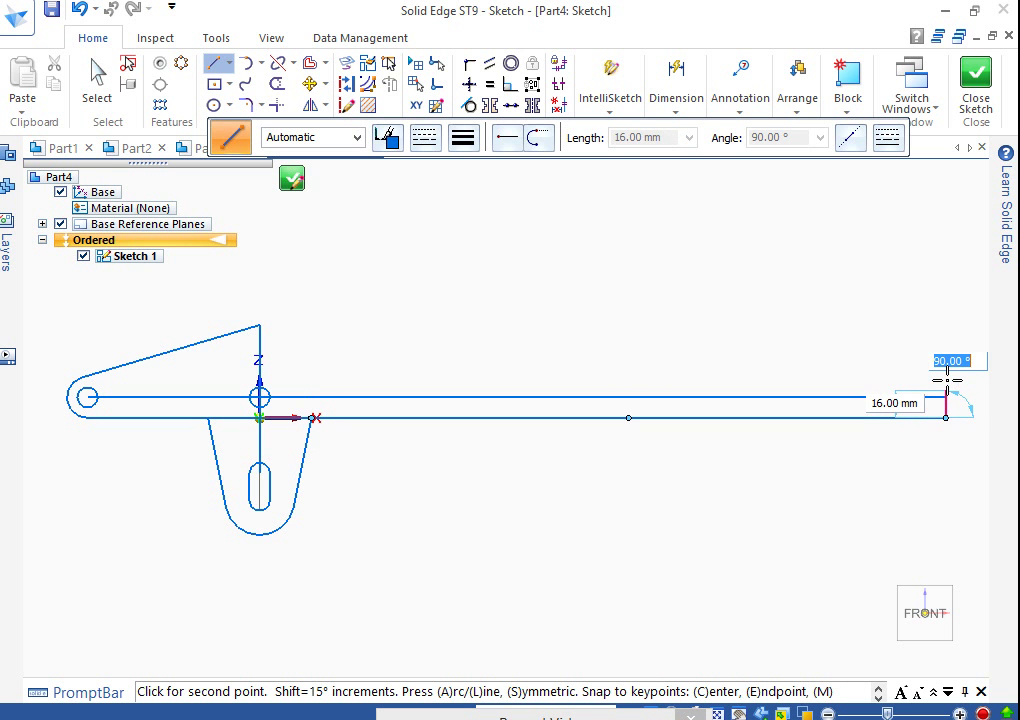
pyautogui.click(947, 381)
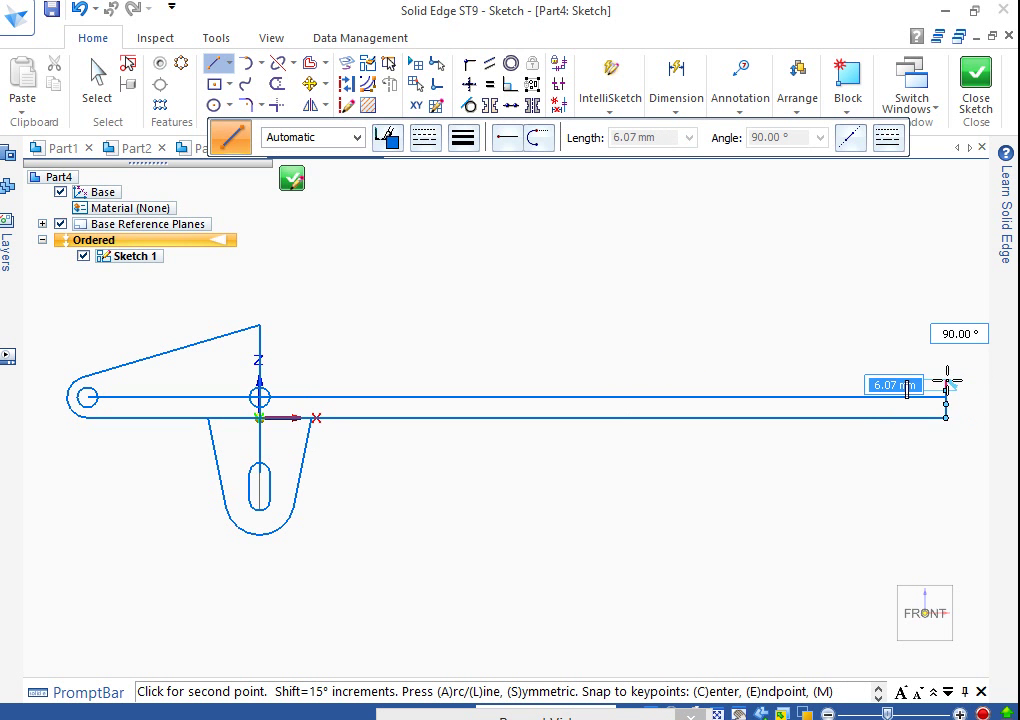
# Step: Draw a sloping line from the top of the 16 mm vertical line to the upper end of the 54 mm line
pyautogui.click(259, 324)
pyautogui.rightClick(259, 324)
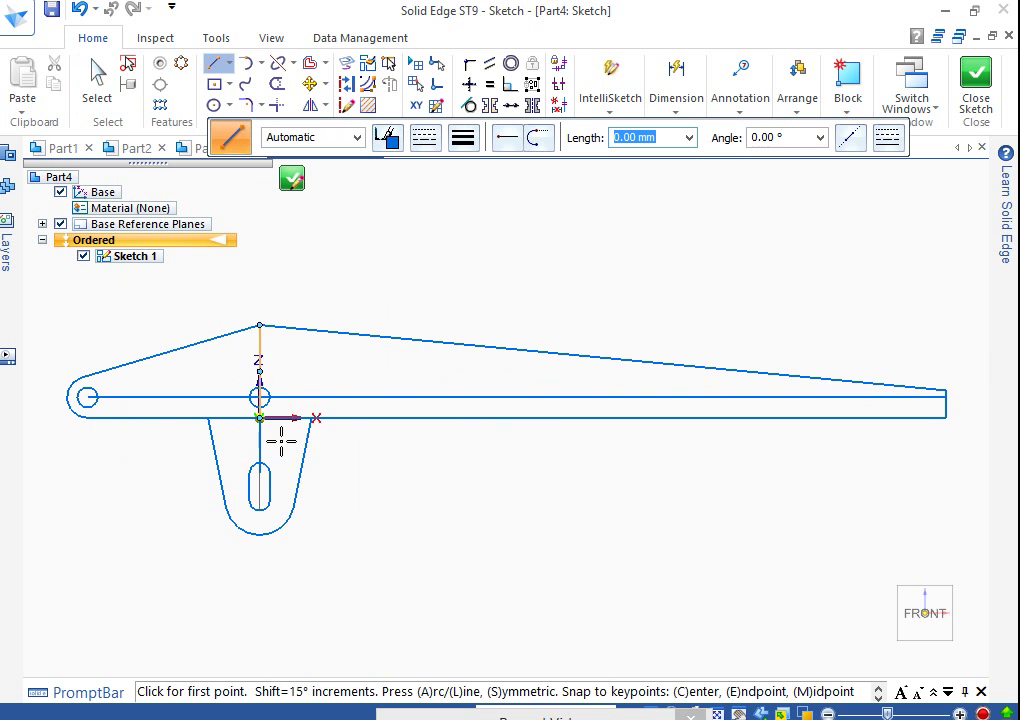
pyautogui.press('Escape')
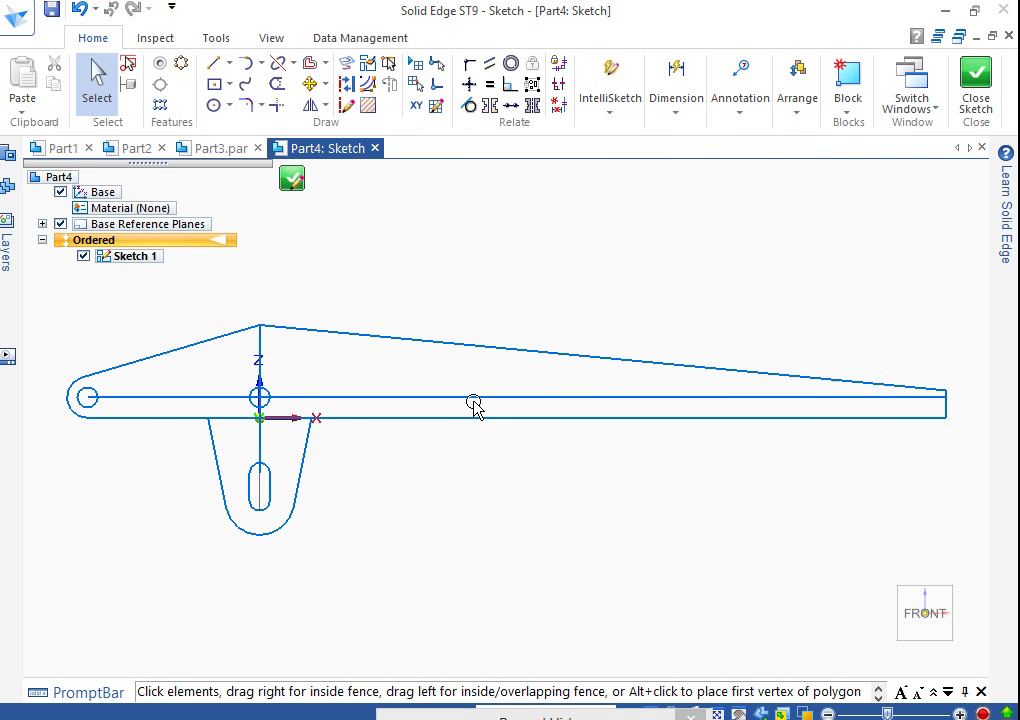
# Step: Delete the 498 mm horizontal construction line
pyautogui.click(473, 399)
pyautogui.press('Delete')
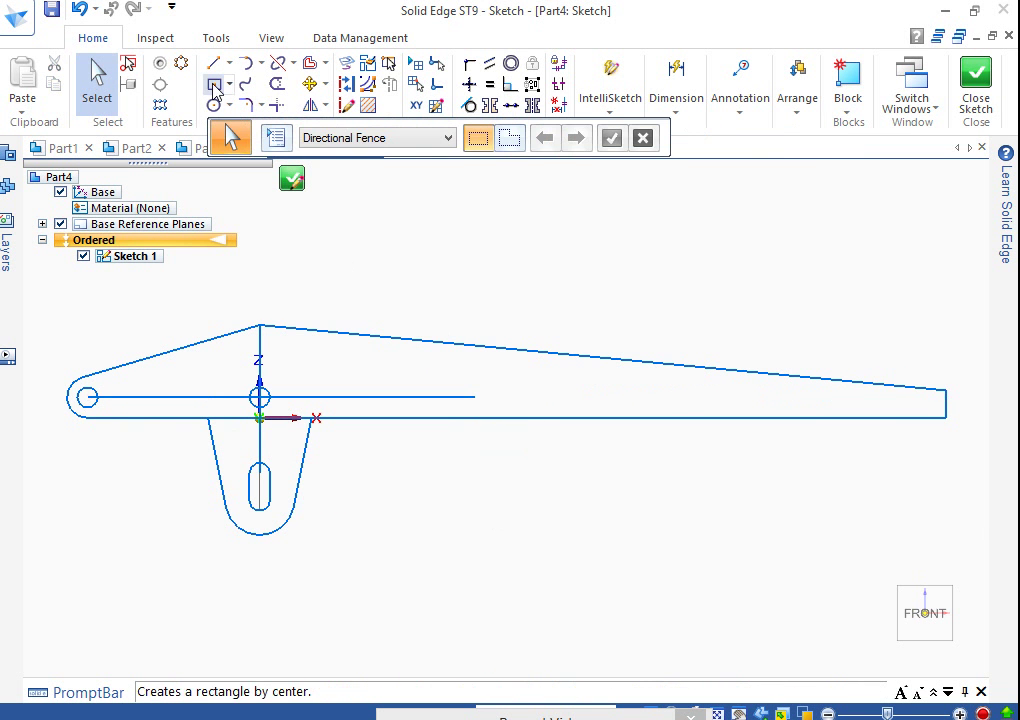
# Step: Draw vertical lines from the right end of the 25 mm line up to the sloping edge and down to the bottom edge
pyautogui.click(222, 66)
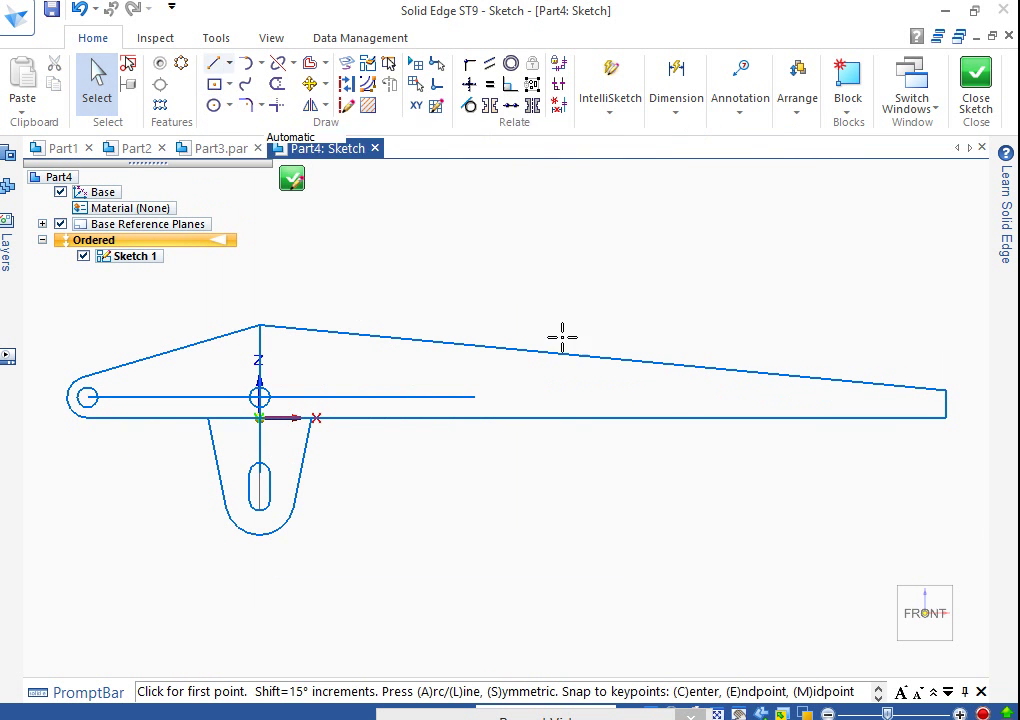
pyautogui.click(474, 397)
pyautogui.click(474, 345)
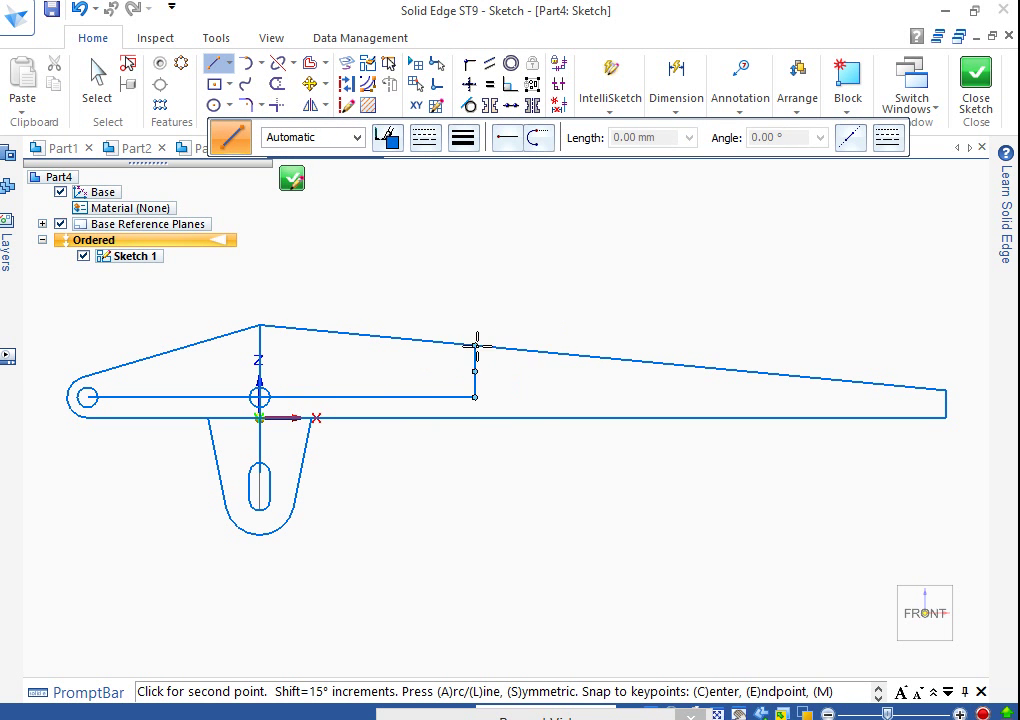
pyautogui.rightClick(484, 400)
pyautogui.click(476, 398)
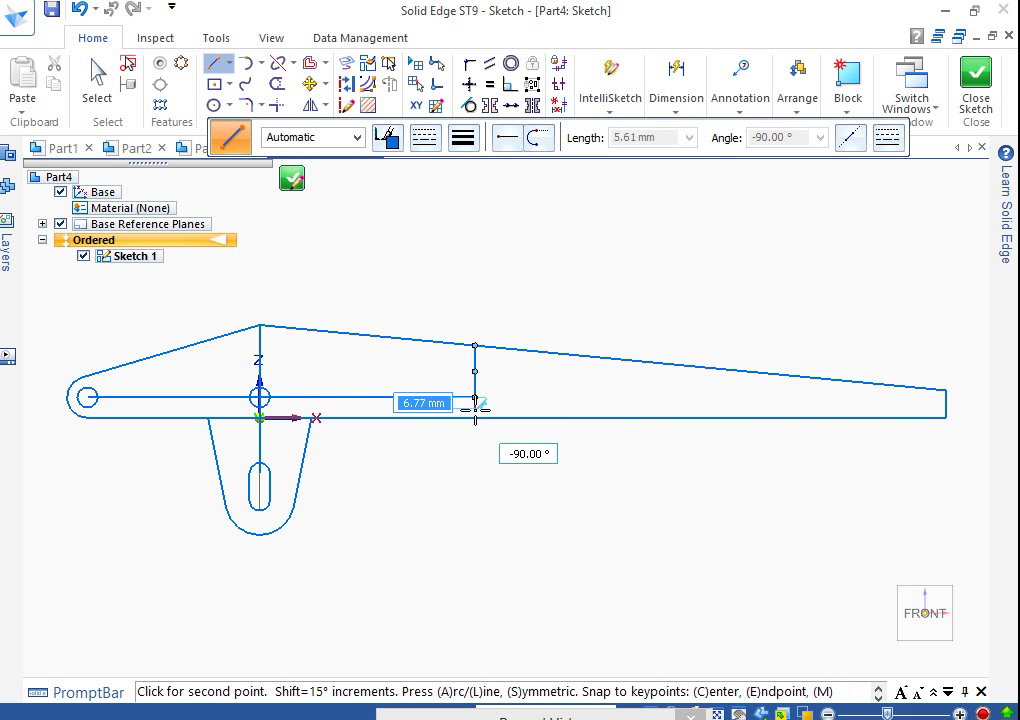
pyautogui.click(474, 418)
pyautogui.rightClick(476, 420)
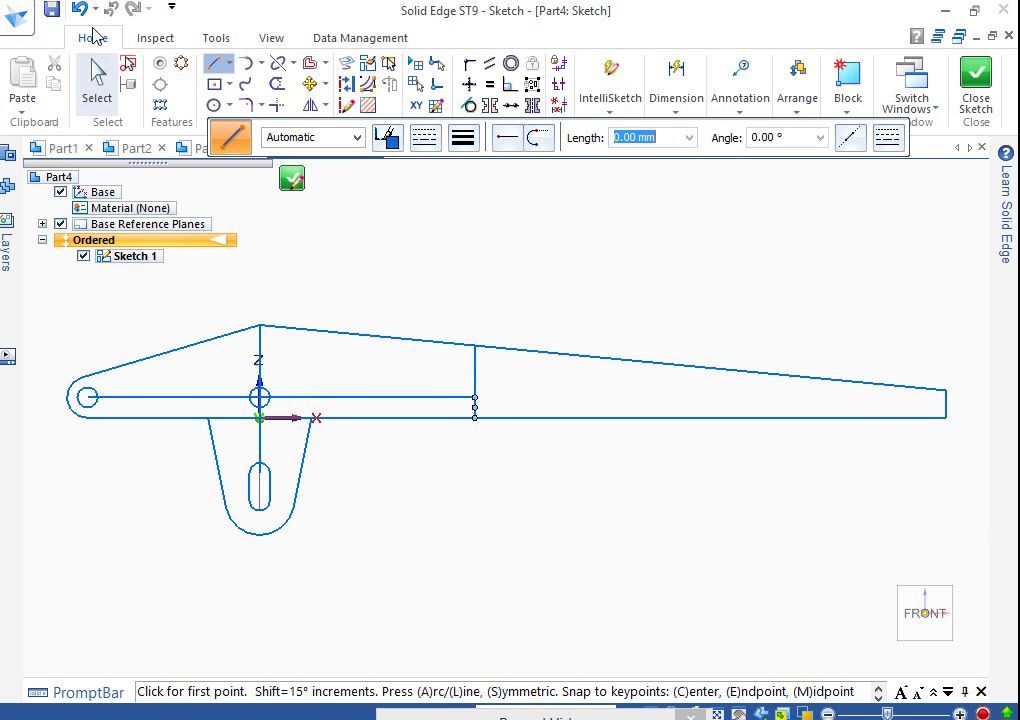
# Step: Delete the 100 mm and 25 mm horizontal line segments between the middle hole and the new vertical line
pyautogui.click(277, 84)
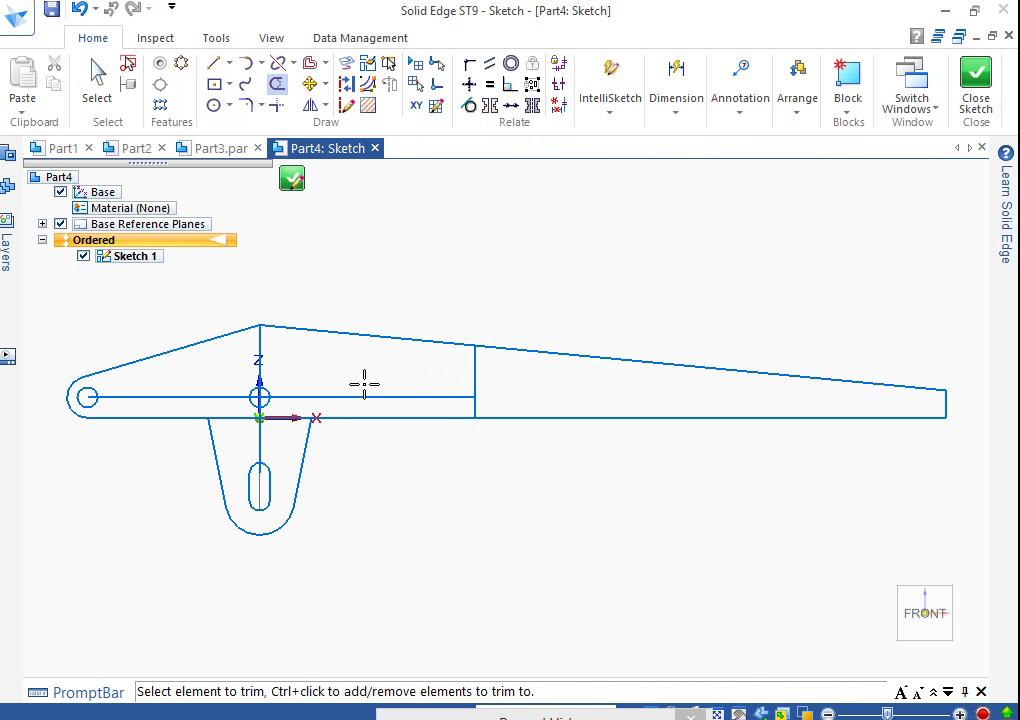
pyautogui.press('Escape')
pyautogui.click(399, 398)
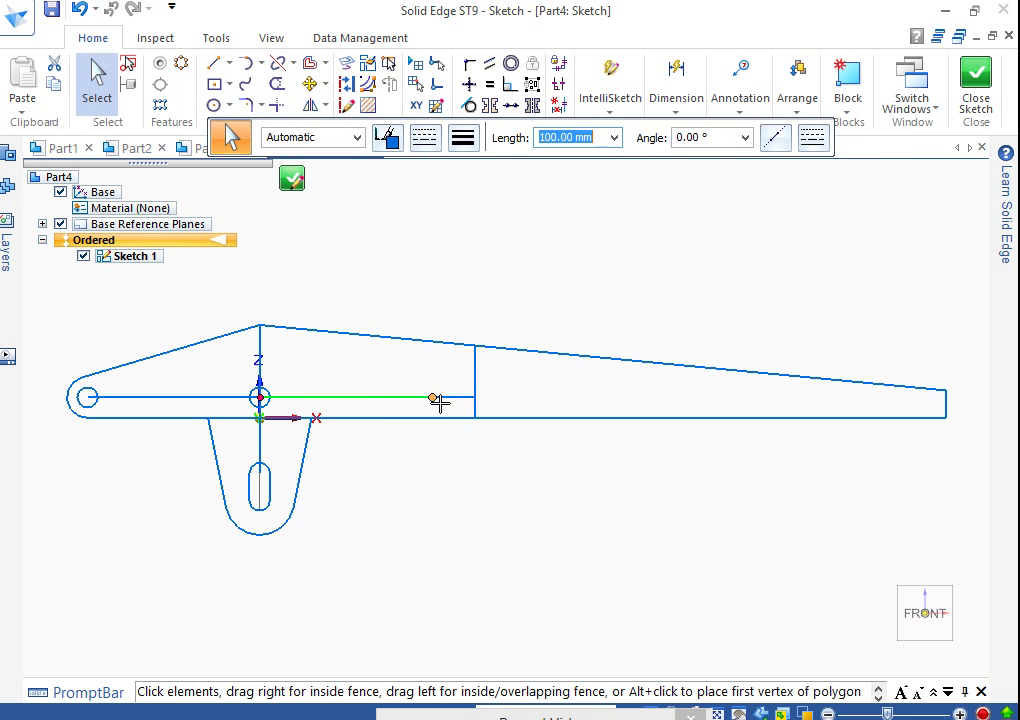
pyautogui.press('Delete')
pyautogui.click(446, 399)
pyautogui.press('Delete')
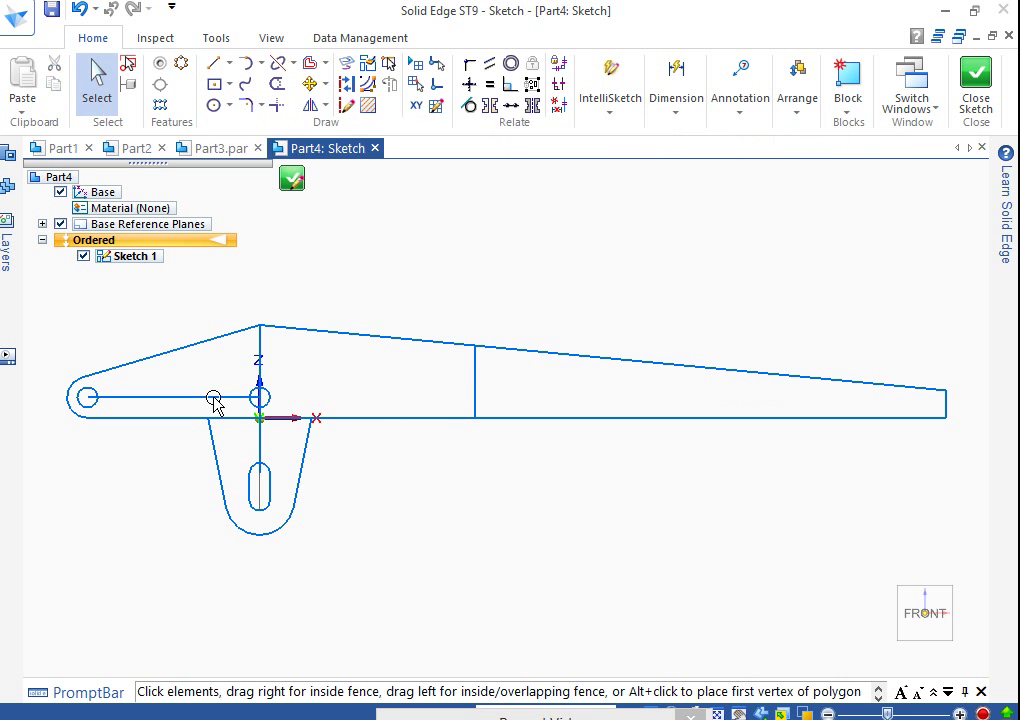
# Step: Delete the horizontal line between the left and middle holes and the vertical line running down from the apex
pyautogui.click(214, 402)
pyautogui.press('Delete')
pyautogui.click(257, 346)
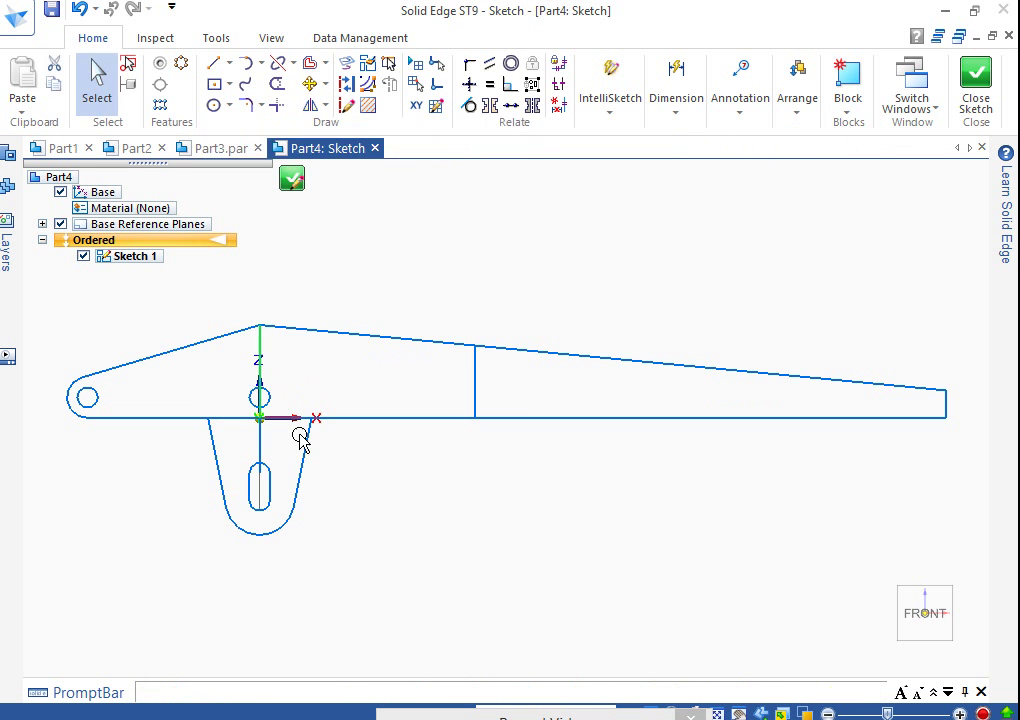
pyautogui.press('Delete')
# Step: Trim the horizontal segment across the top of the lug and the vertical line between the bottom edge and the slot
pyautogui.click(277, 83)
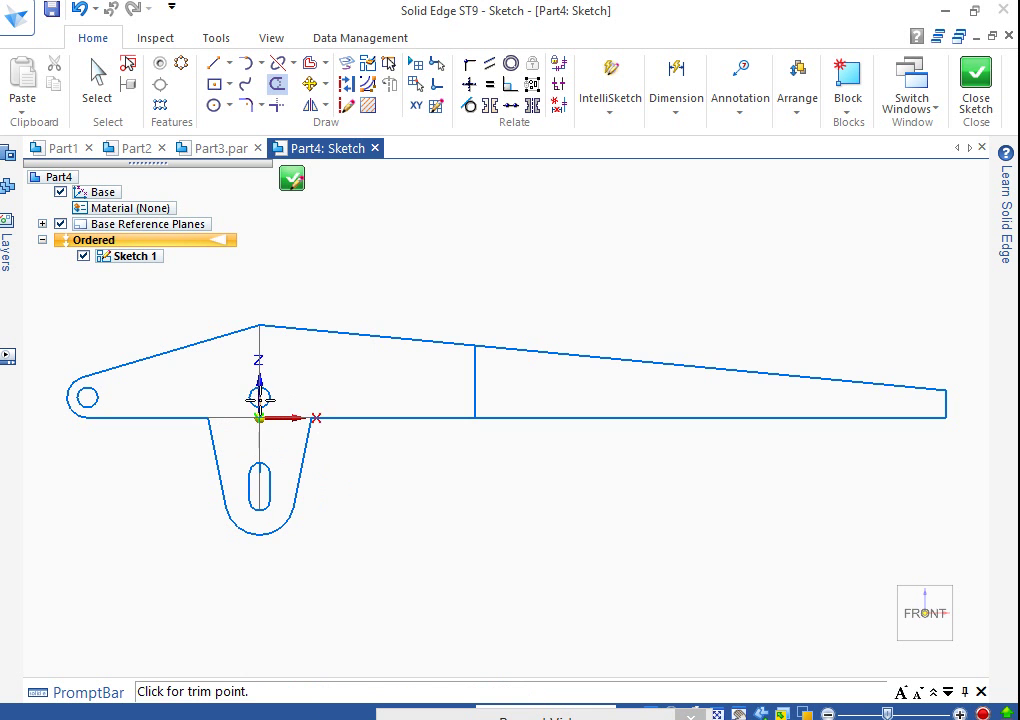
pyautogui.scroll(1, 411, 507)
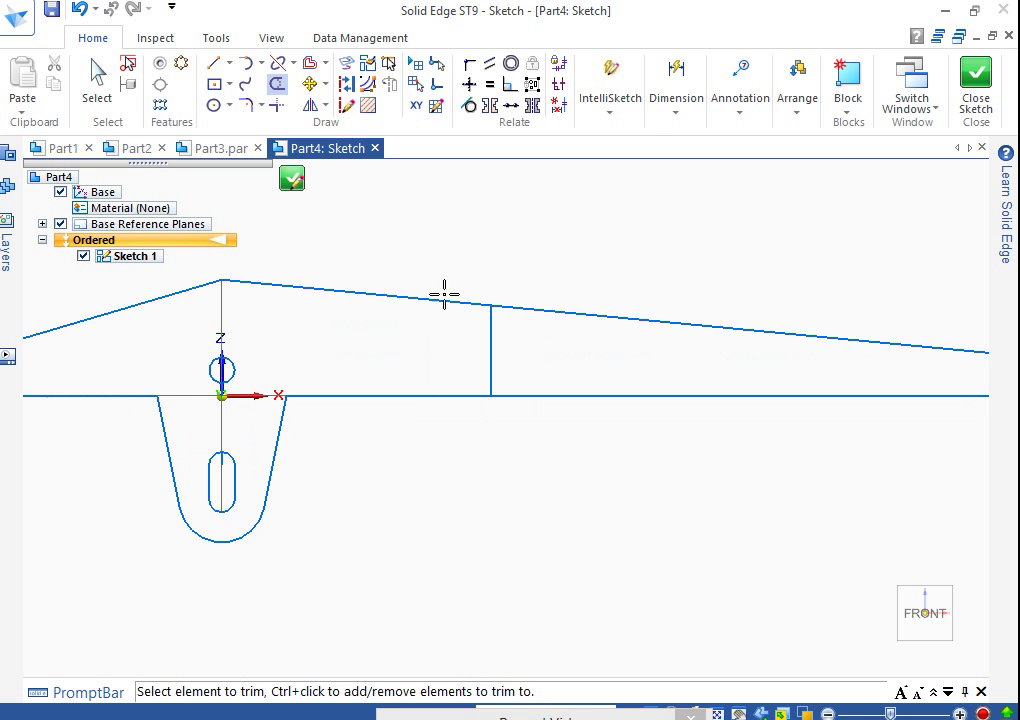
pyautogui.scroll(-1, 274, 380)
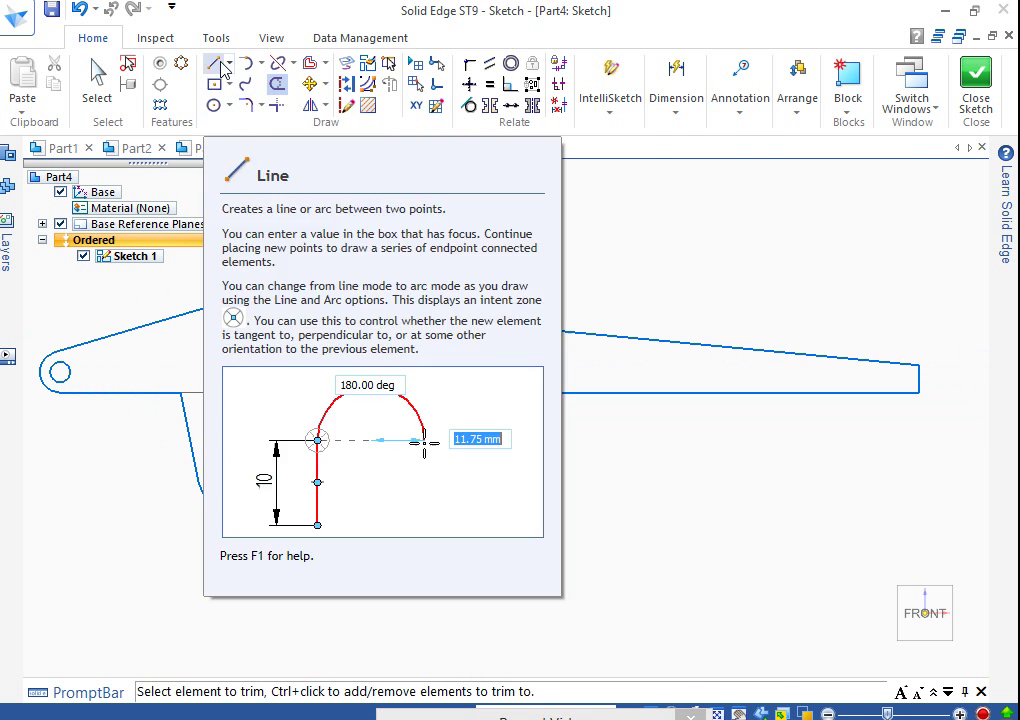
# Step: Split the upper sloping edge and the bottom edge where they meet the vertical line at the start of the arm
pyautogui.click(213, 62)
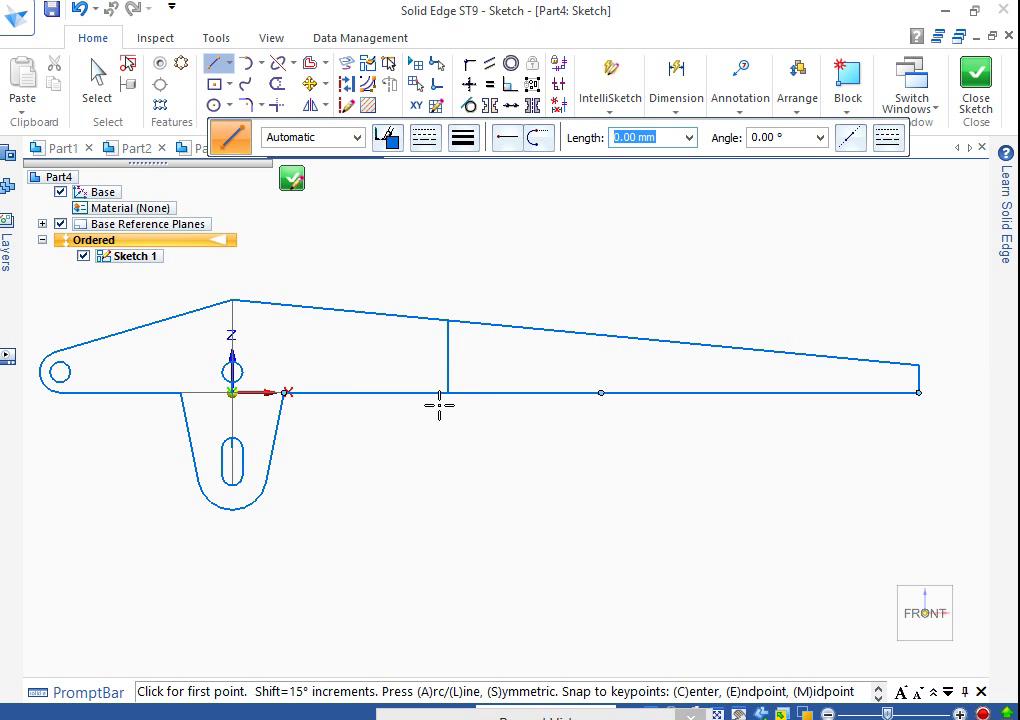
pyautogui.click(278, 62)
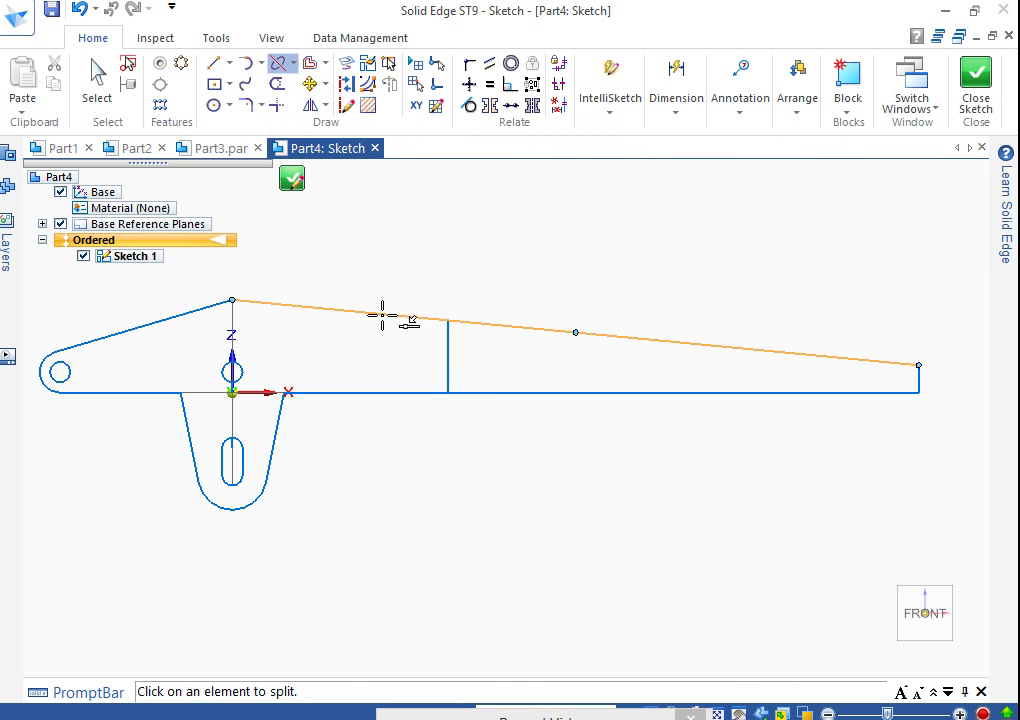
pyautogui.click(382, 315)
pyautogui.click(447, 320)
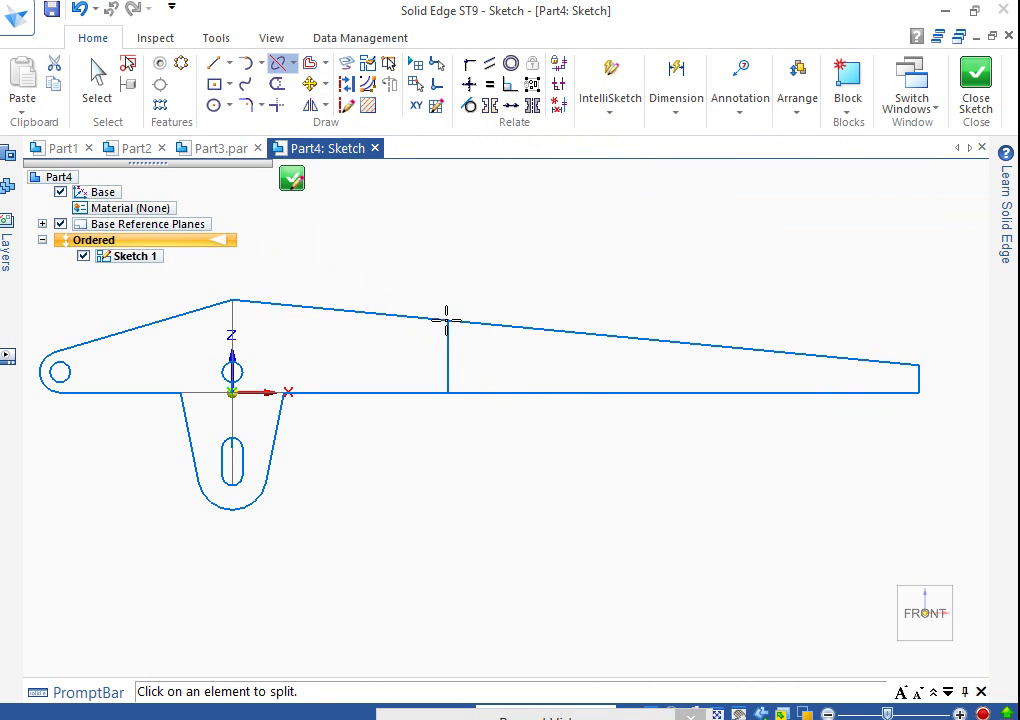
pyautogui.click(490, 393)
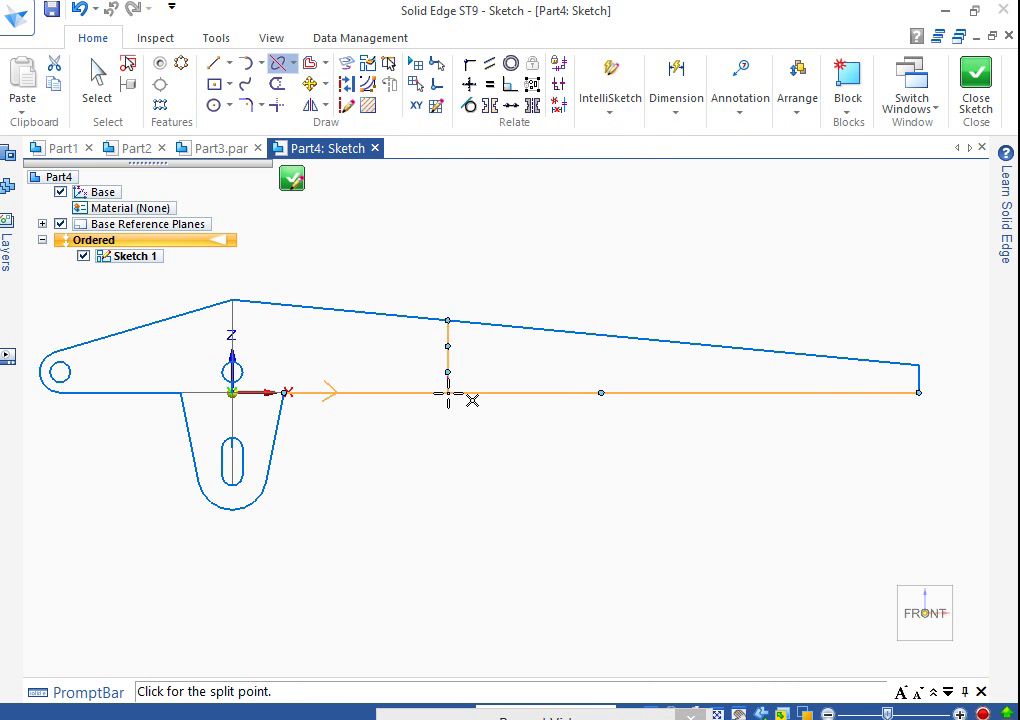
pyautogui.click(448, 393)
# Step: Draw another vertical line between the two split points at the start of the arm and close the sketch
pyautogui.click(213, 62)
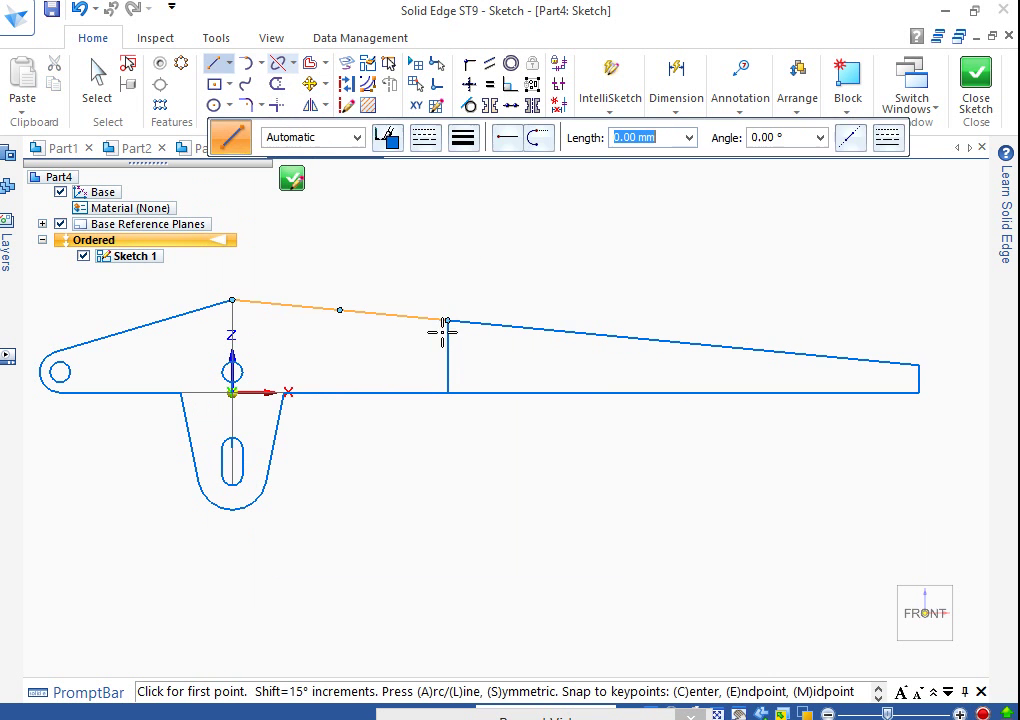
pyautogui.click(447, 320)
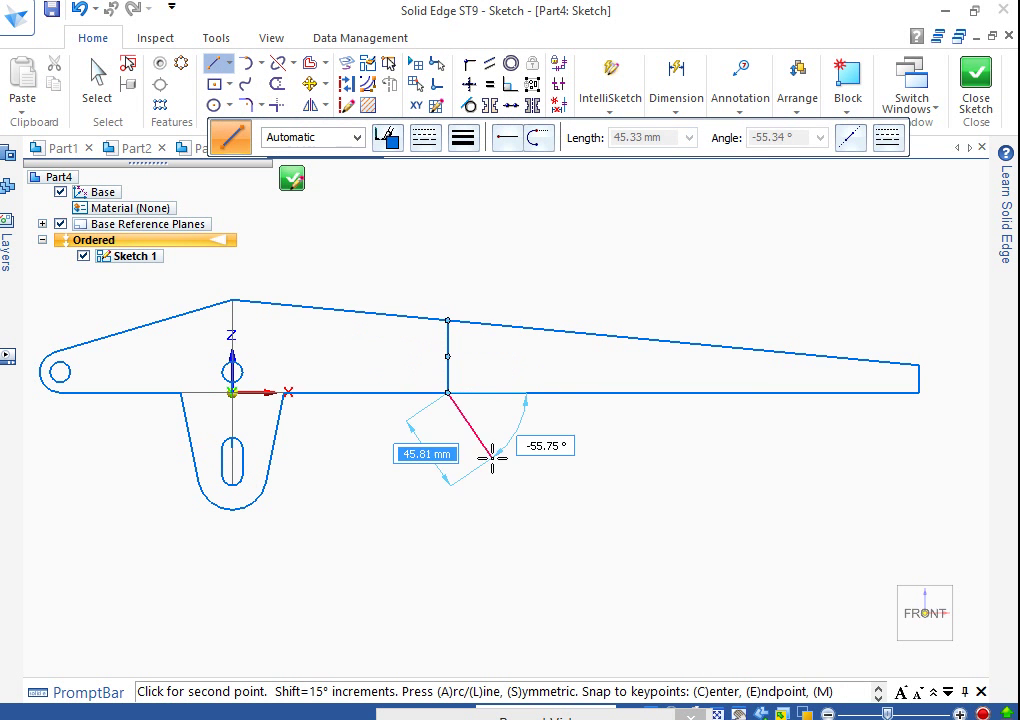
pyautogui.click(447, 392)
pyautogui.click(293, 180)
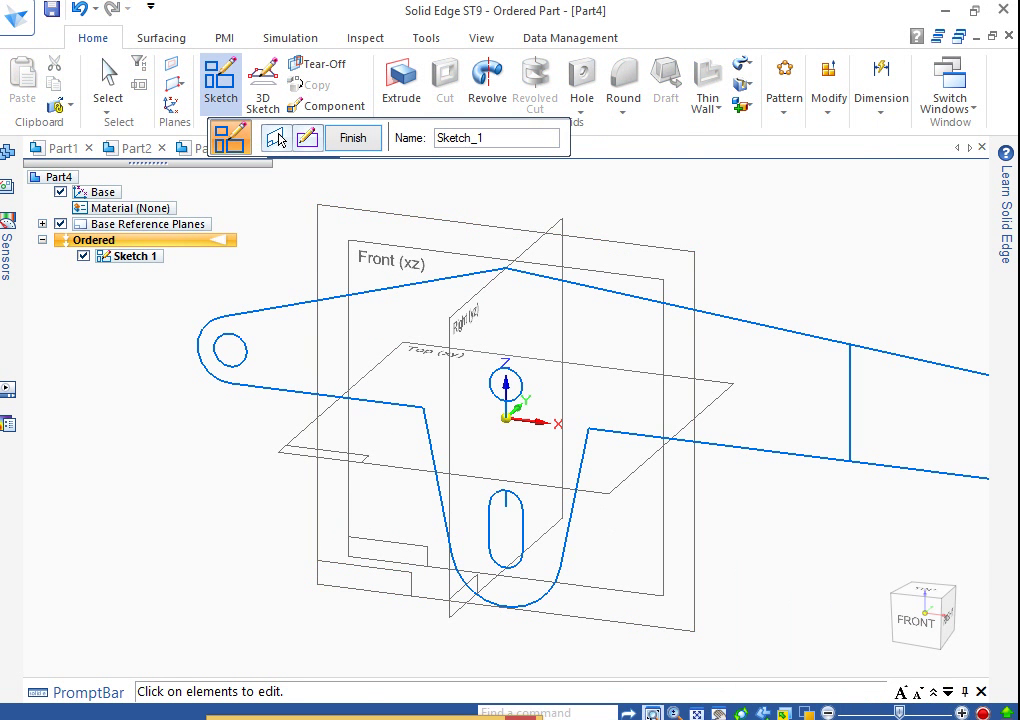
# Step: Extrude the left body profile with its two holes and slot symmetrically by 12 mm, up to the vertical dividing line
pyautogui.hotkey('ctrl', 'shift', 'f')
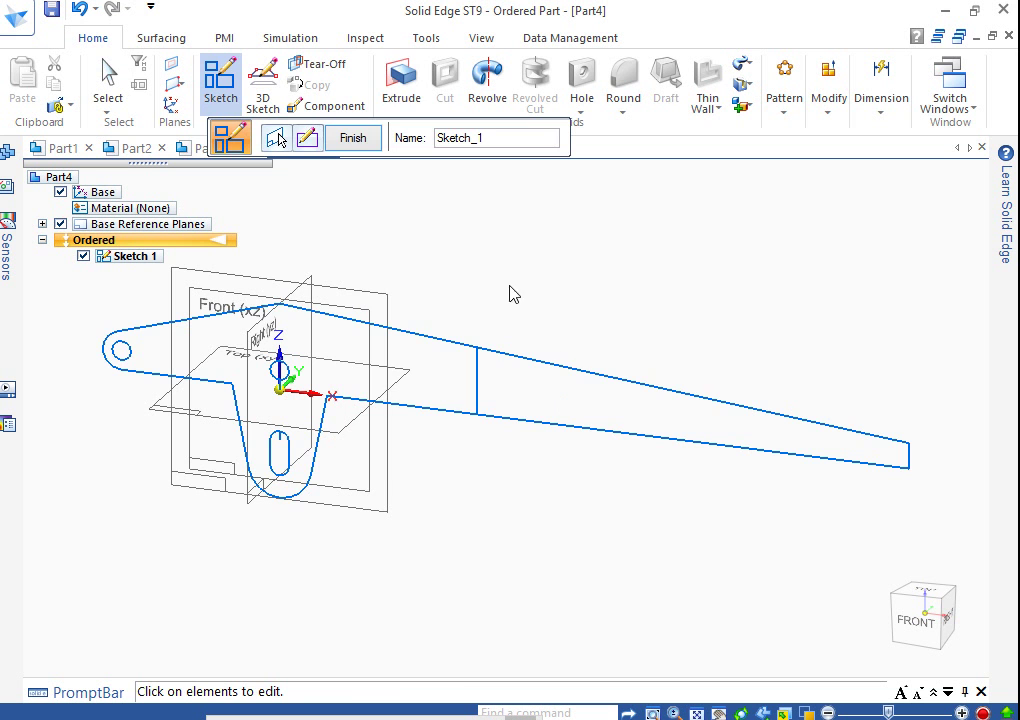
pyautogui.click(408, 90)
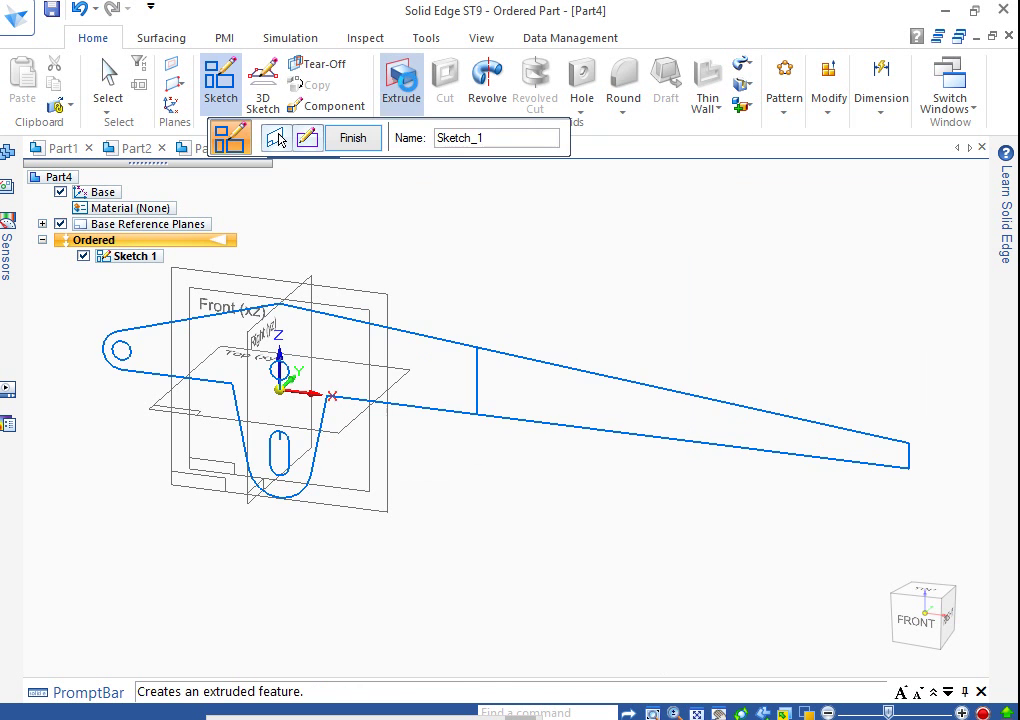
pyautogui.click(395, 338)
pyautogui.click(478, 398)
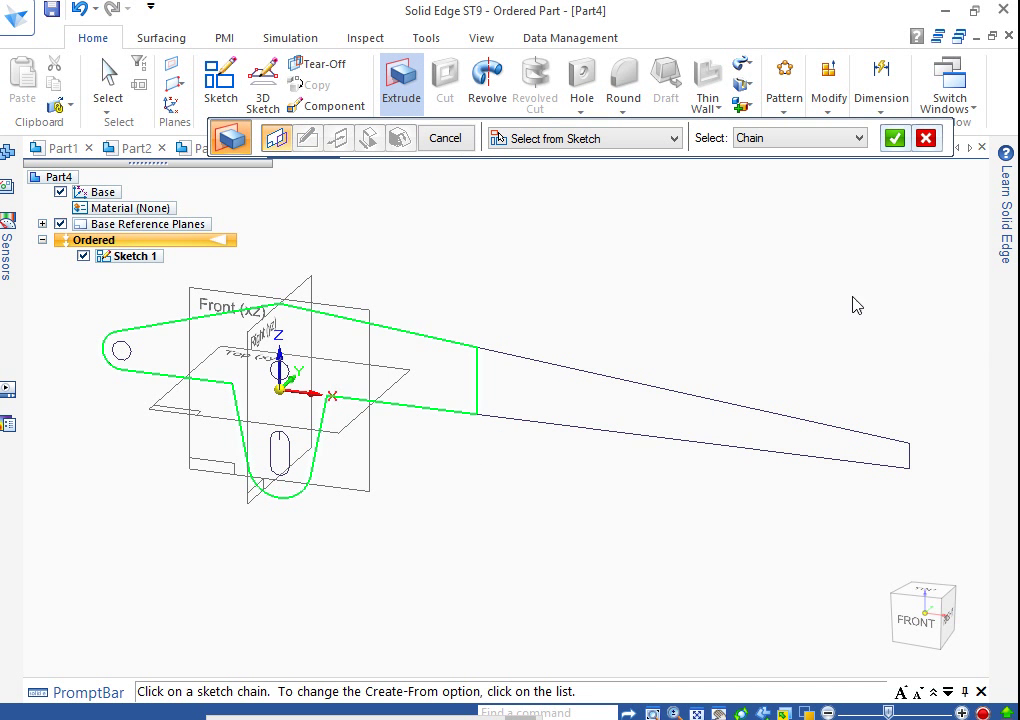
pyautogui.click(284, 453)
pyautogui.click(283, 370)
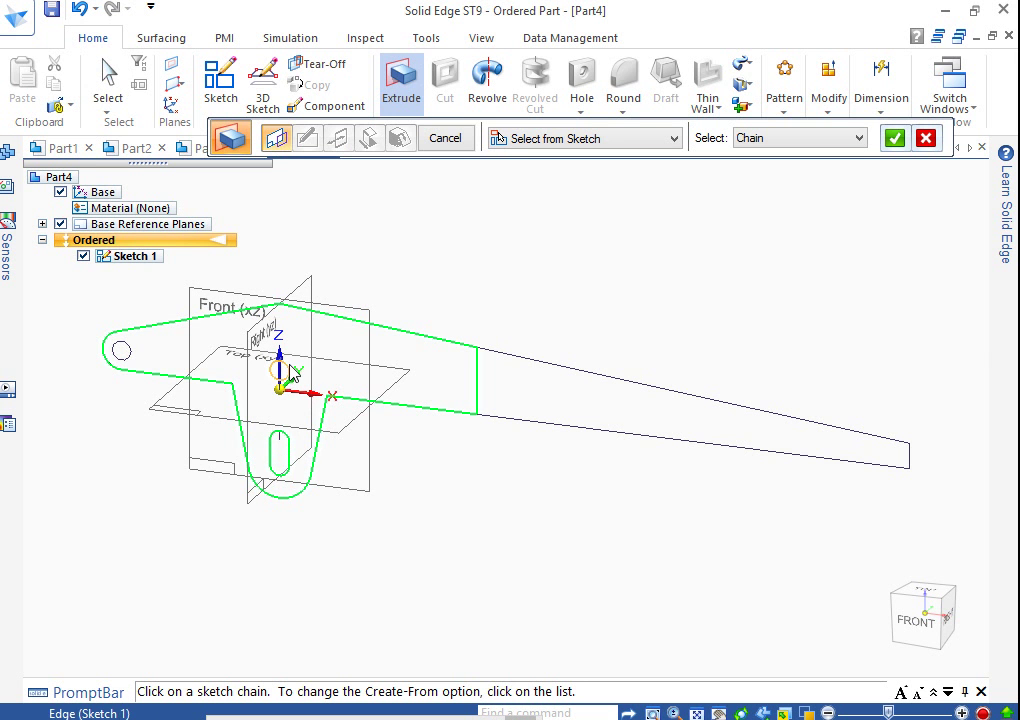
pyautogui.click(123, 357)
pyautogui.click(894, 140)
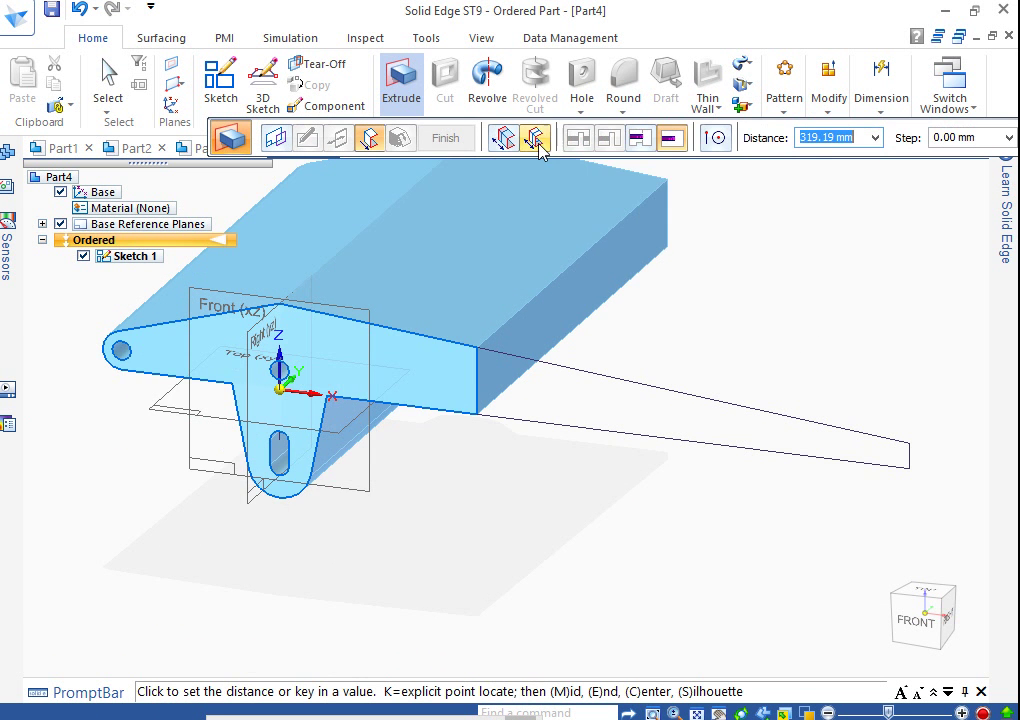
pyautogui.click(535, 137)
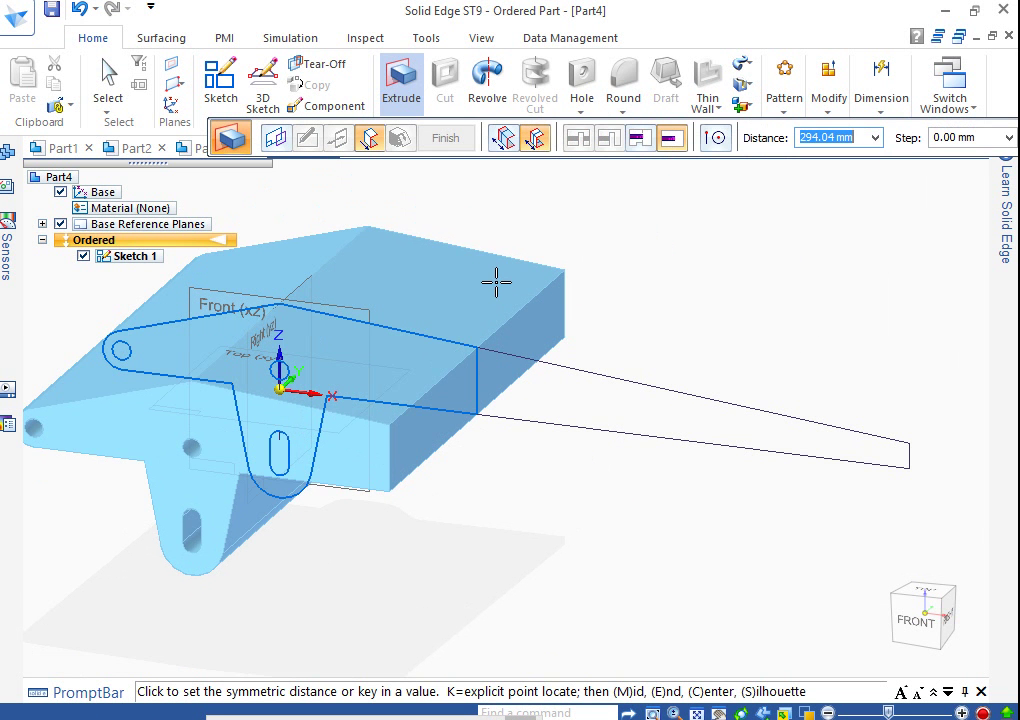
pyautogui.write('12')
pyautogui.press('Return')
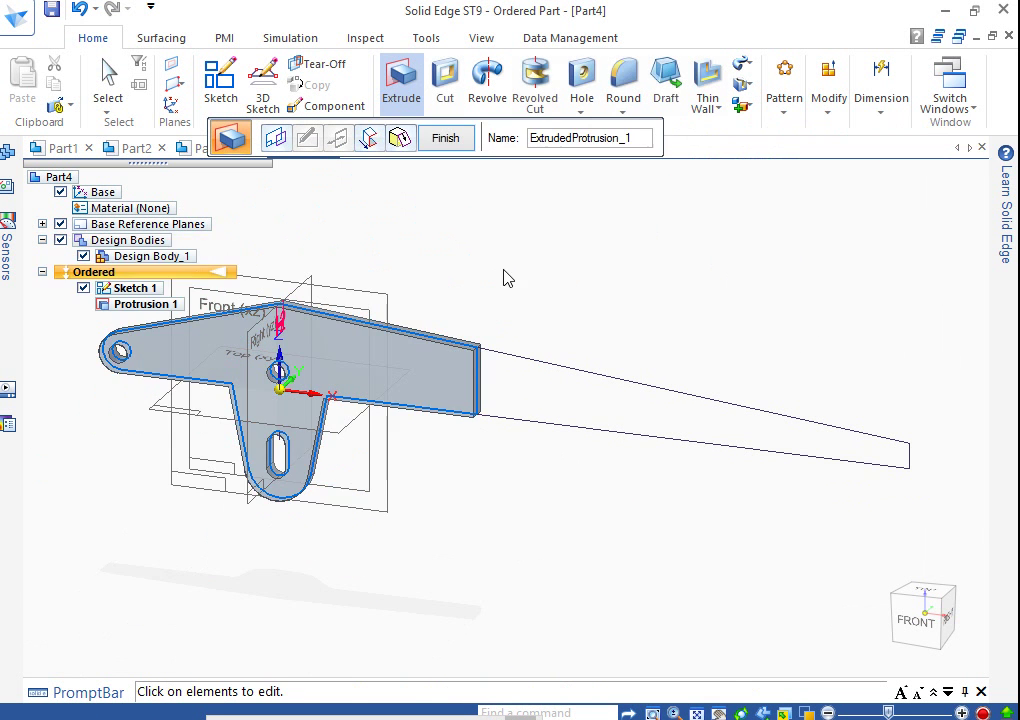
pyautogui.click(468, 142)
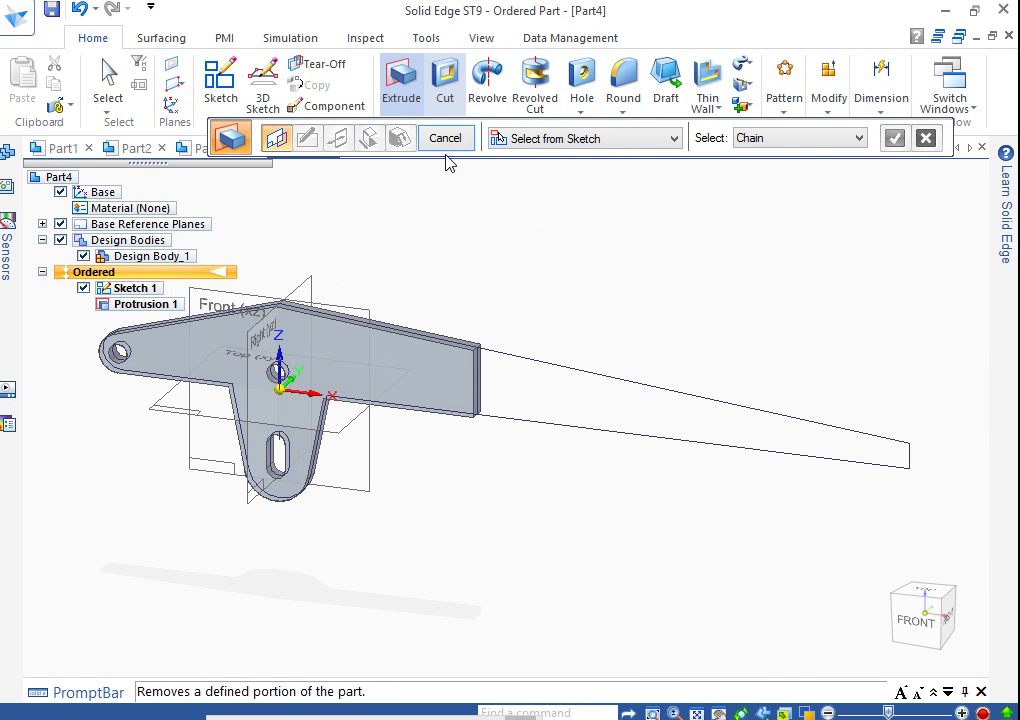
# Step: Extrude the tapered arm profile, including the dividing line, symmetrically by 6 mm
pyautogui.click(567, 370)
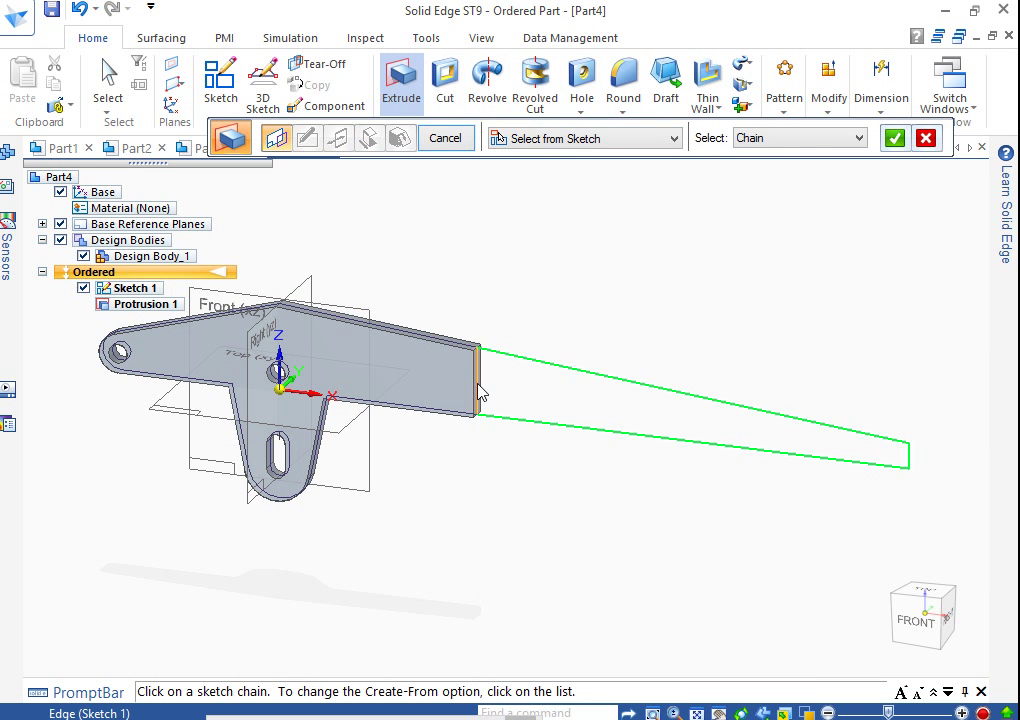
pyautogui.click(479, 392)
pyautogui.click(895, 138)
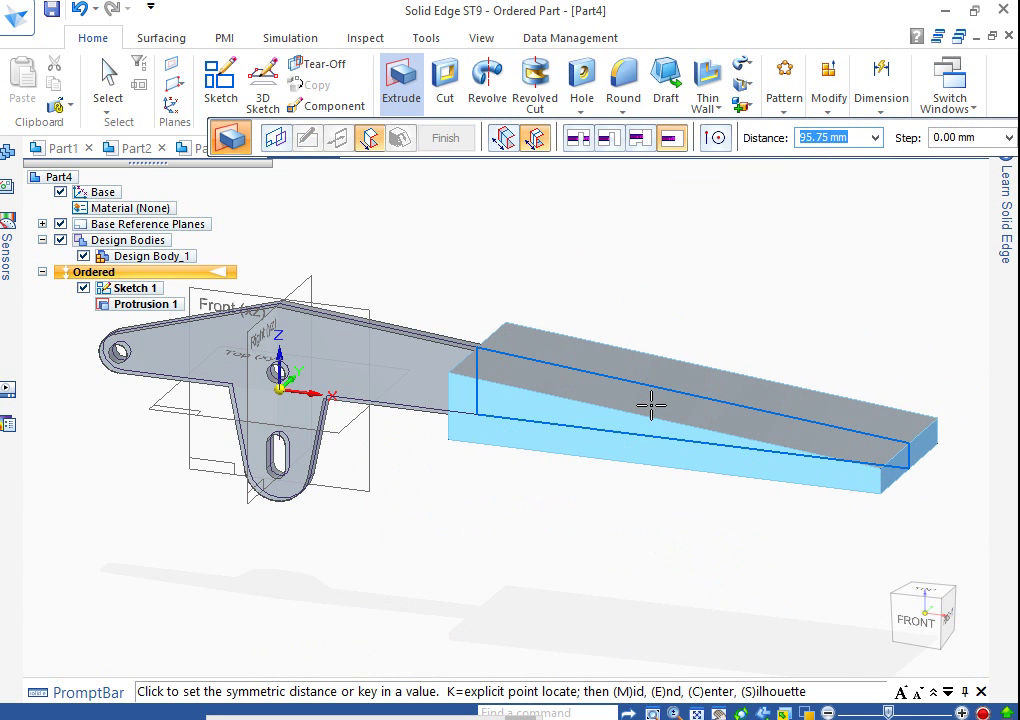
pyautogui.write('6')
pyautogui.press('Return')
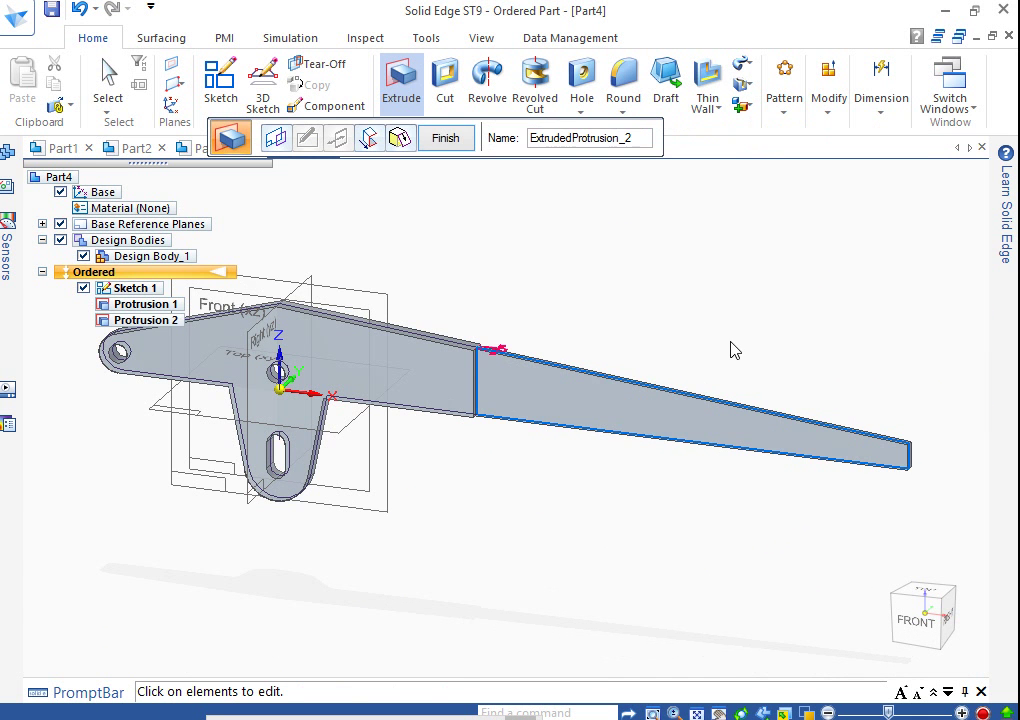
pyautogui.click(445, 138)
# Step: Start a sketch on the top plane and draw a 100 mm horizontal line from the origin along the body's centreline
pyautogui.moveTo(544, 540)
pyautogui.mouseDown(button='middle')
pyautogui.moveTo(605, 400)
pyautogui.moveTo(590, 296)
pyautogui.mouseUp(button='middle')
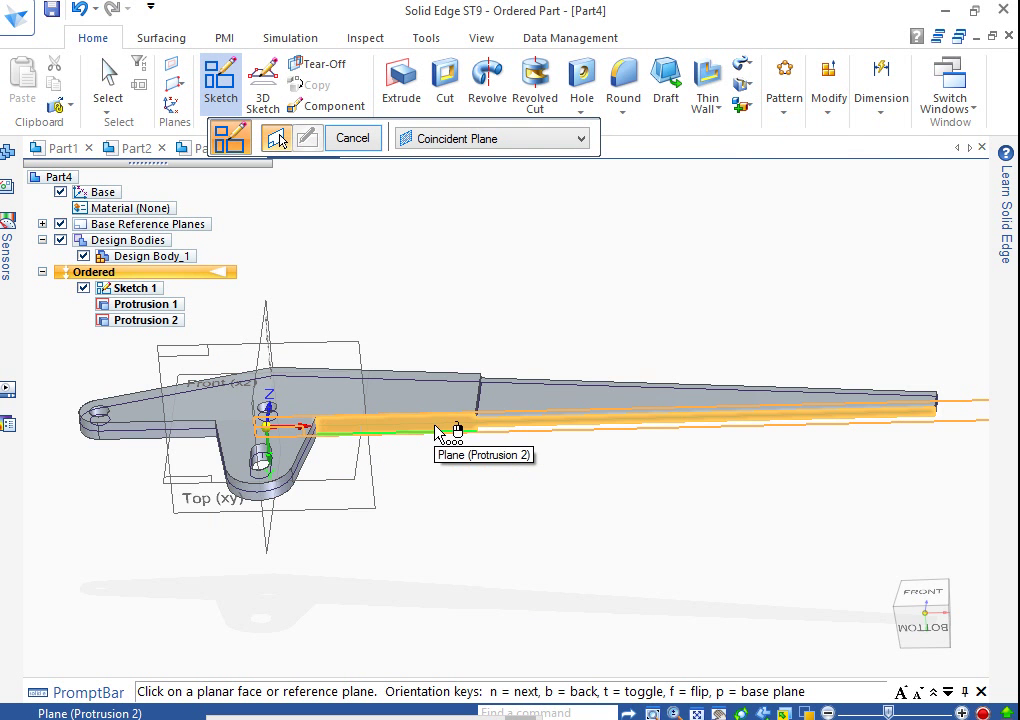
pyautogui.click(193, 358)
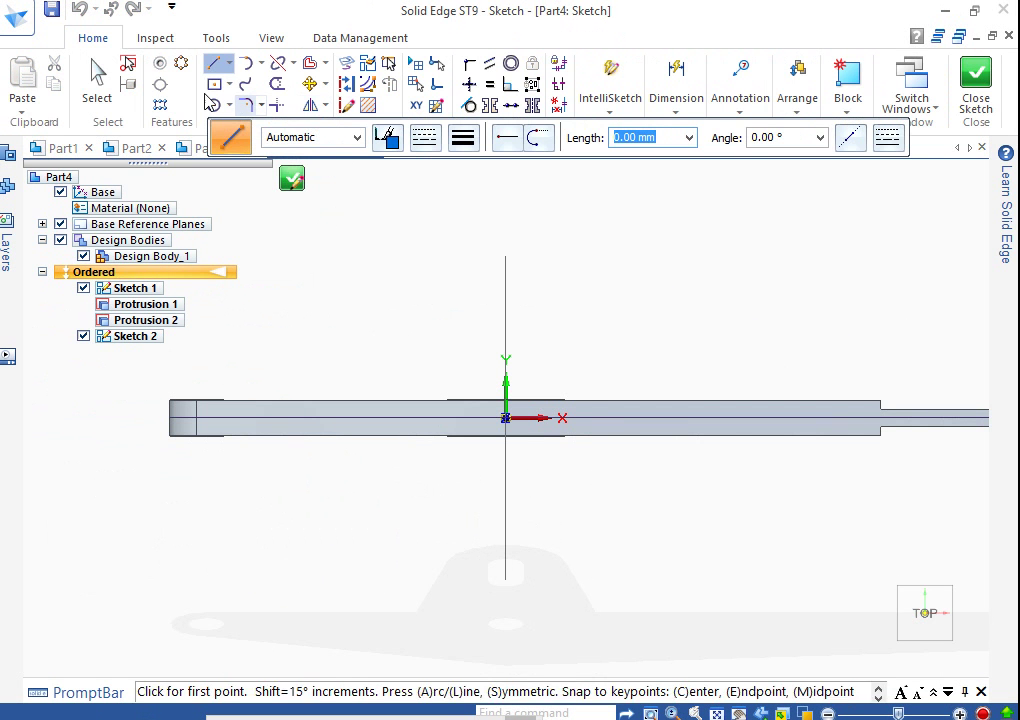
pyautogui.click(506, 418)
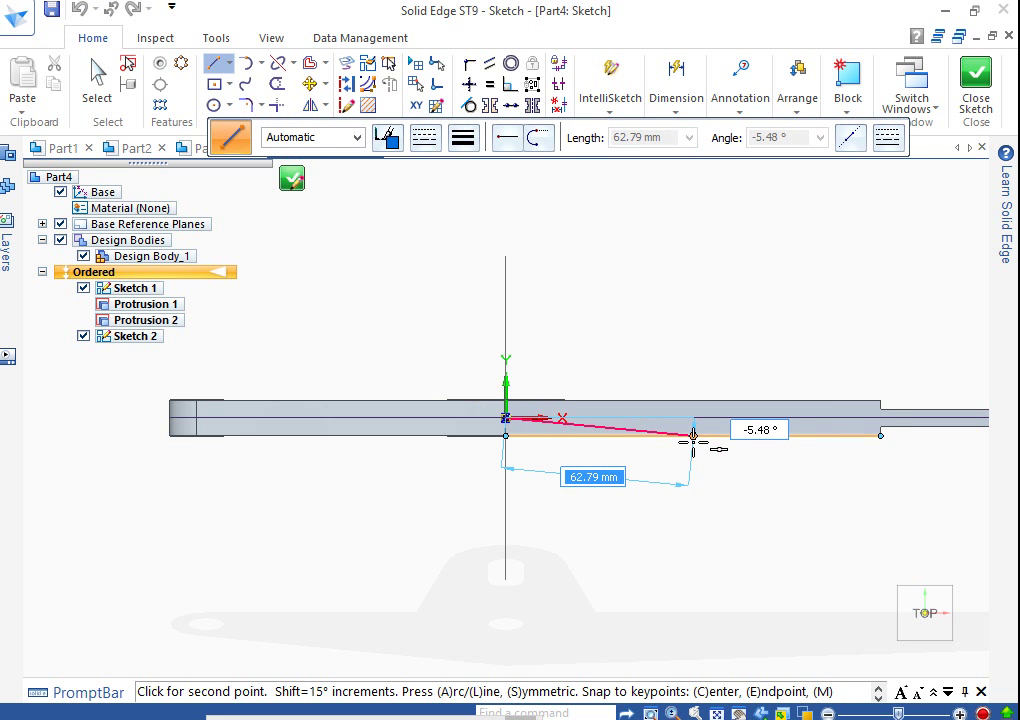
pyautogui.write('100')
pyautogui.press('Tab')
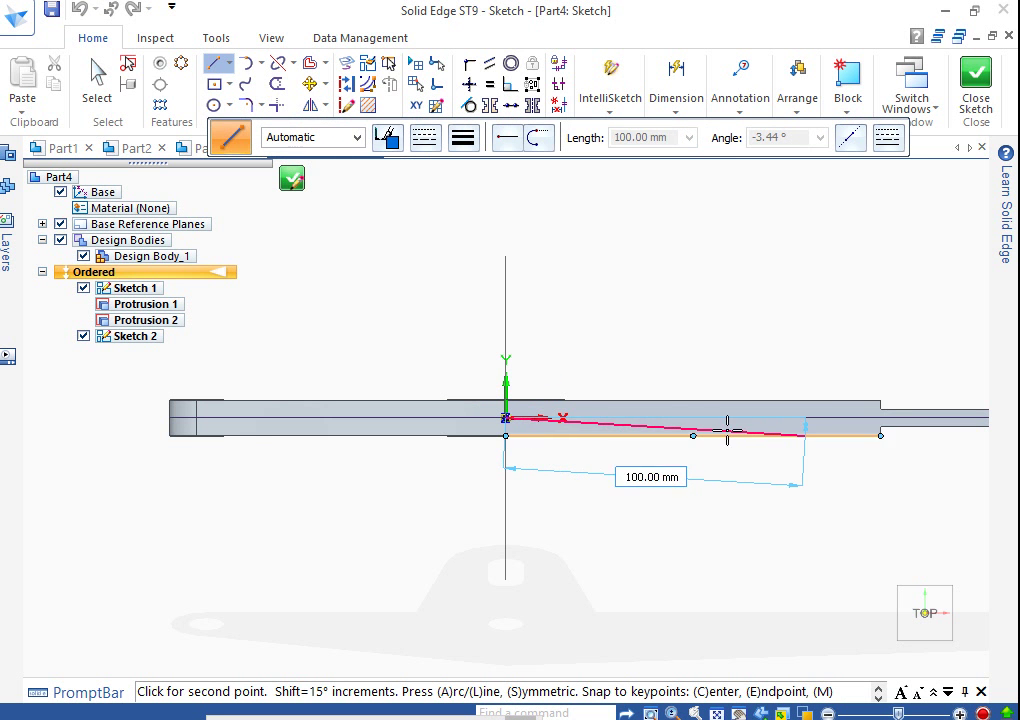
pyautogui.click(803, 419)
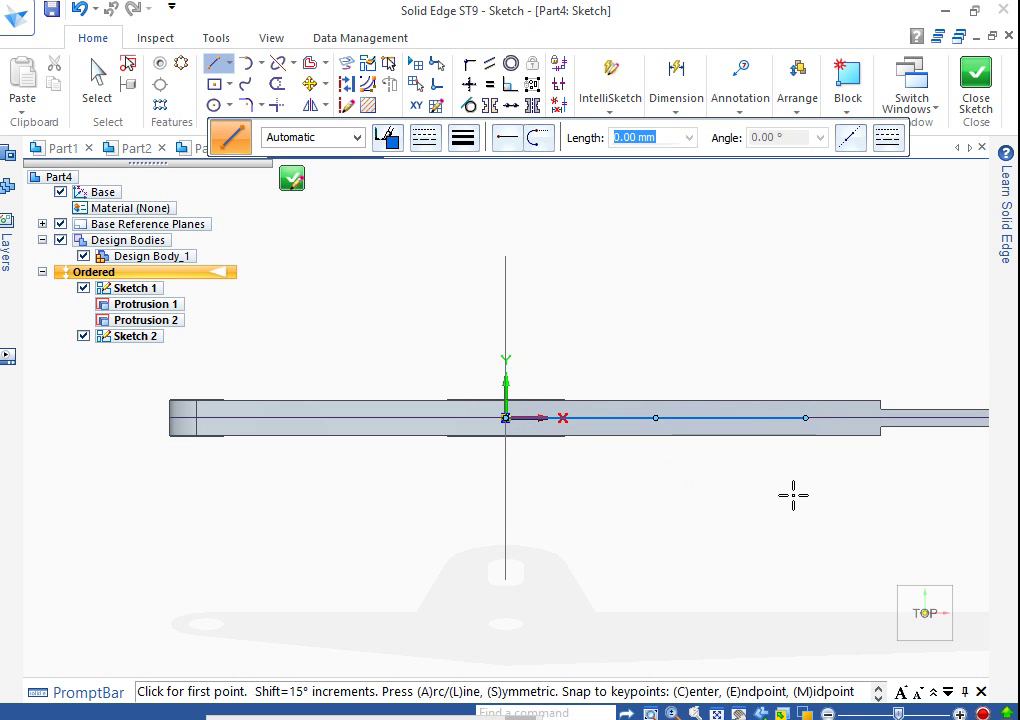
# Step: Sketch a 12 mm diameter circle centred on the end of the 100 mm line and close the sketch
pyautogui.click(213, 105)
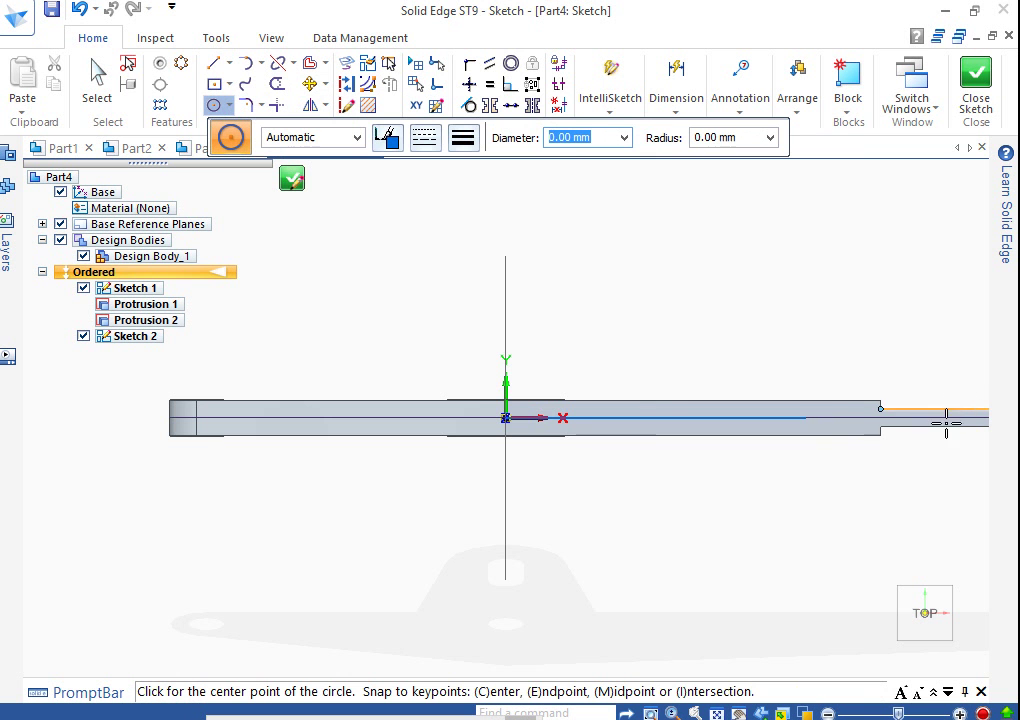
pyautogui.click(805, 418)
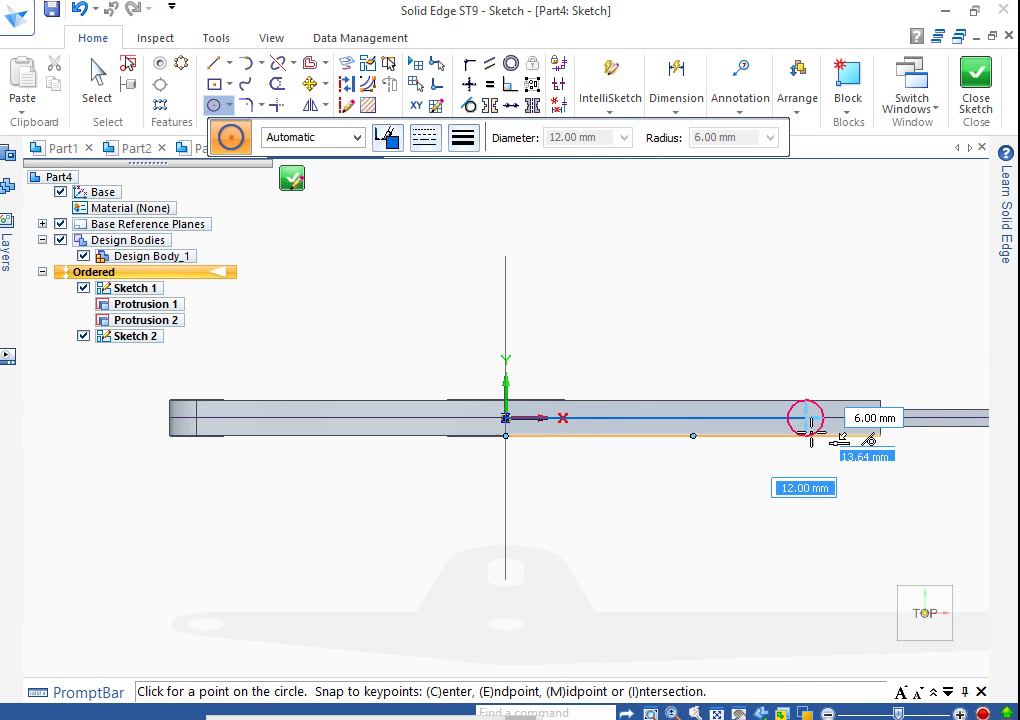
pyautogui.click(810, 435)
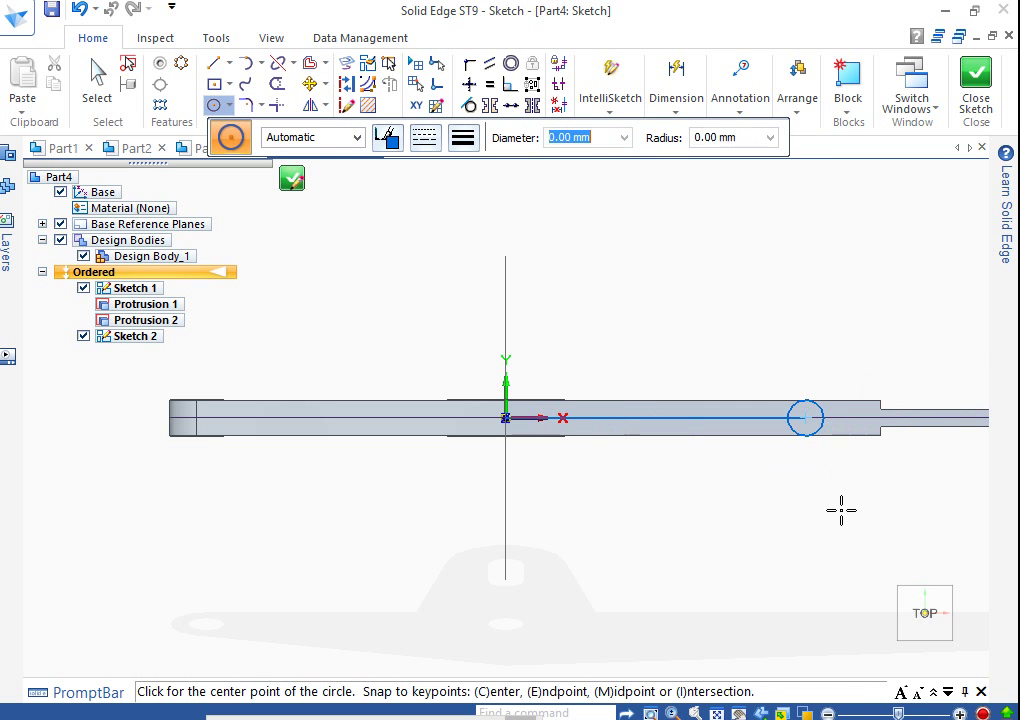
pyautogui.click(294, 180)
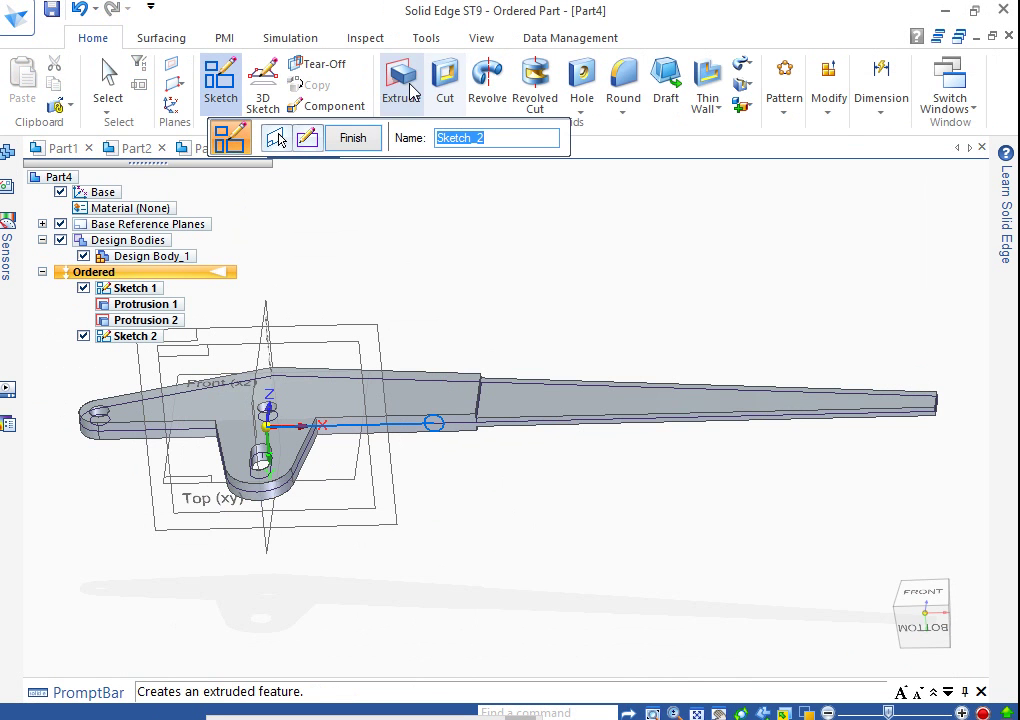
# Step: Extrude the 12 mm circle downward from the body by 46-12 (34 mm) with symmetric extent off to form the pin
pyautogui.click(400, 82)
pyautogui.click(436, 424)
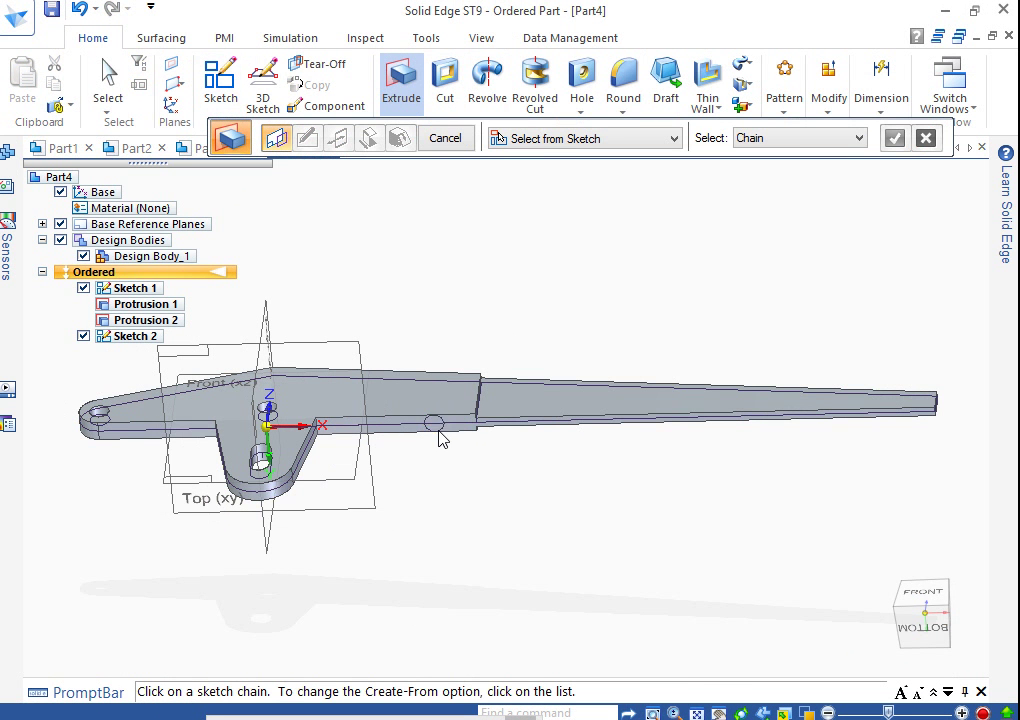
pyautogui.click(894, 138)
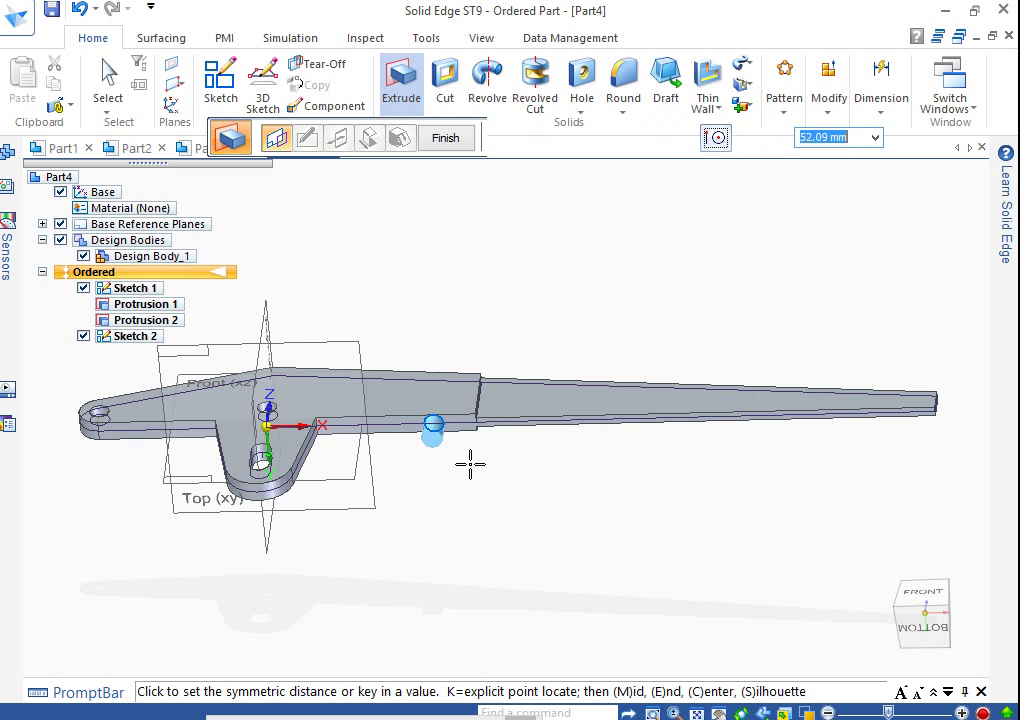
pyautogui.click(535, 137)
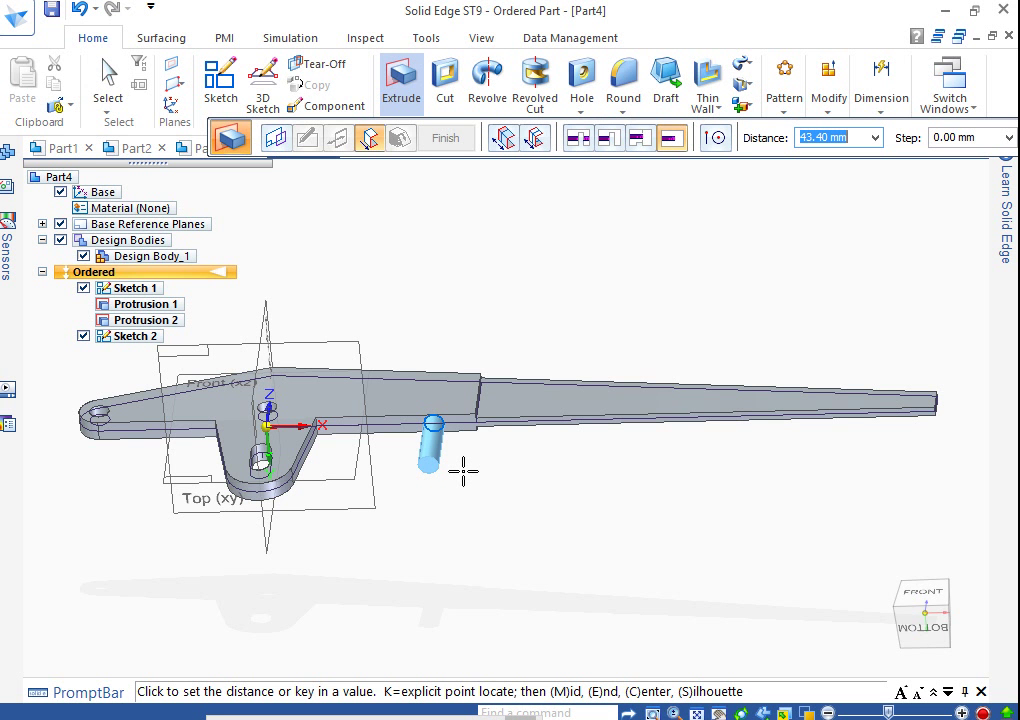
pyautogui.write('46-12')
pyautogui.press('Tab')
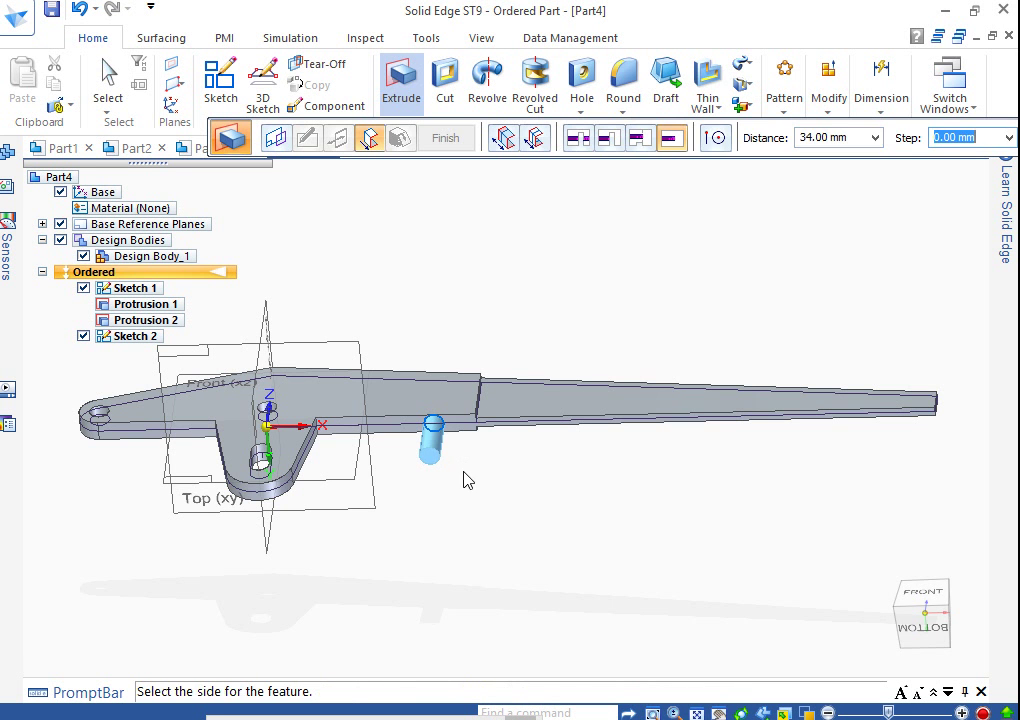
pyautogui.click(444, 452)
pyautogui.click(446, 138)
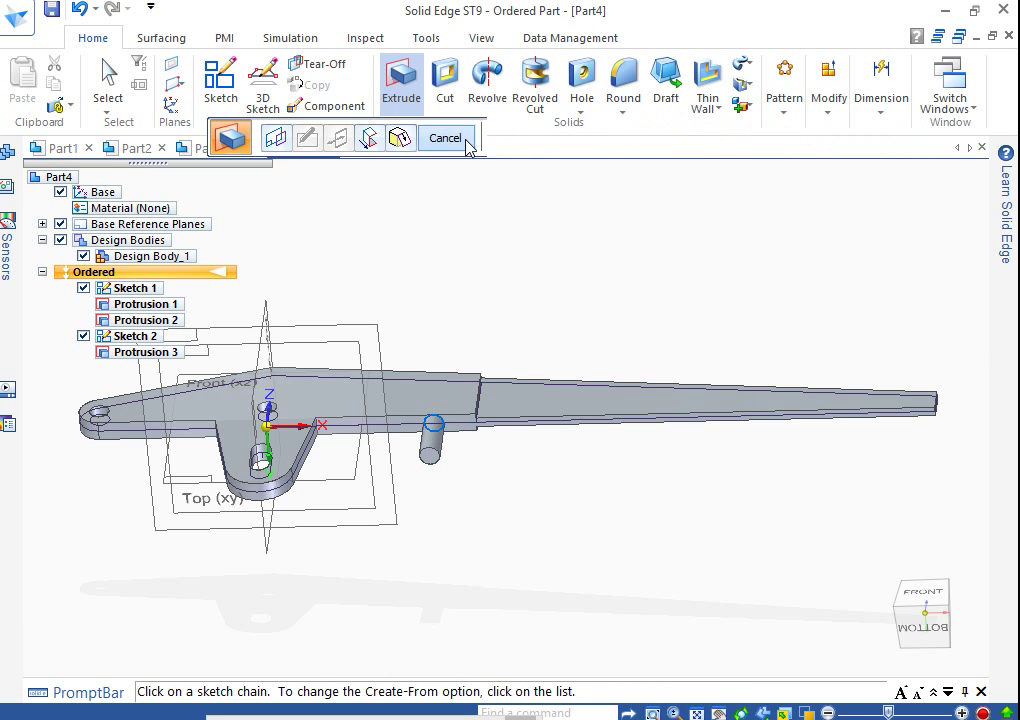
# Step: Chamfer the circular edge at the pin's lower end with a 6 mm setback
pyautogui.scroll(-2, 557, 516)
pyautogui.moveTo(557, 516); pyautogui.dragTo(562, 569, button='middle')
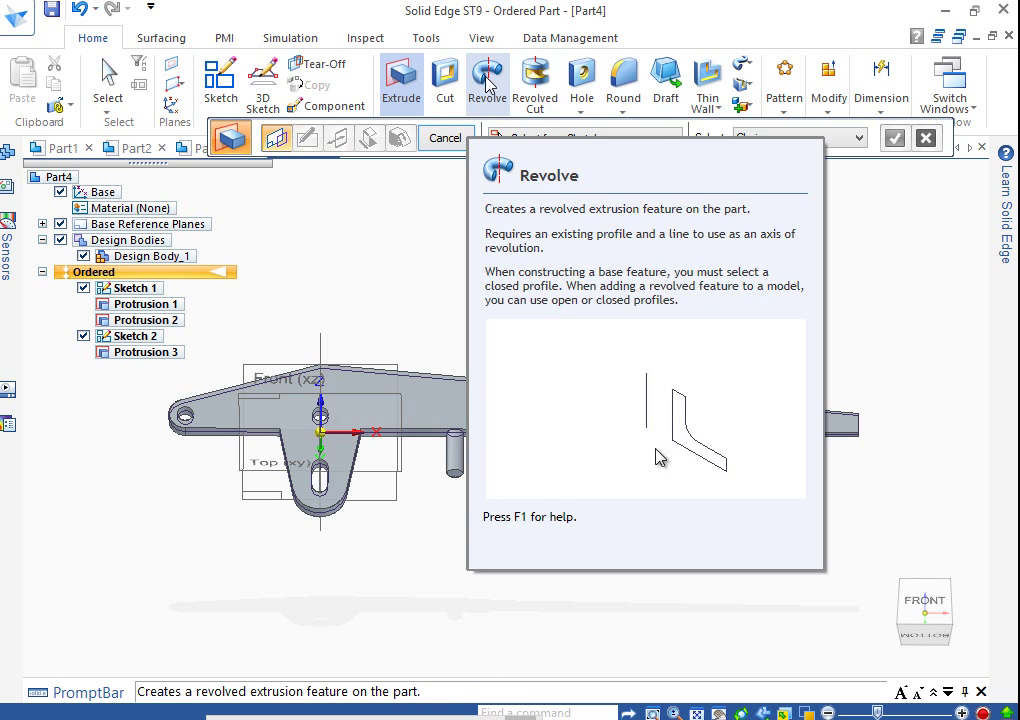
pyautogui.click(623, 113)
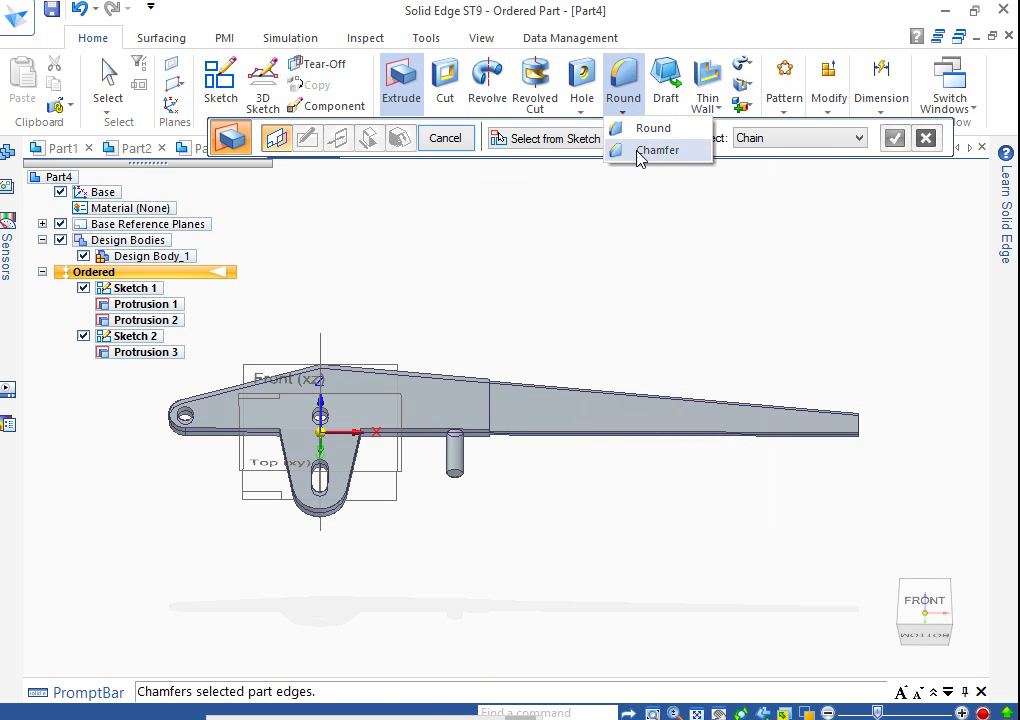
pyautogui.click(643, 153)
pyautogui.click(455, 472)
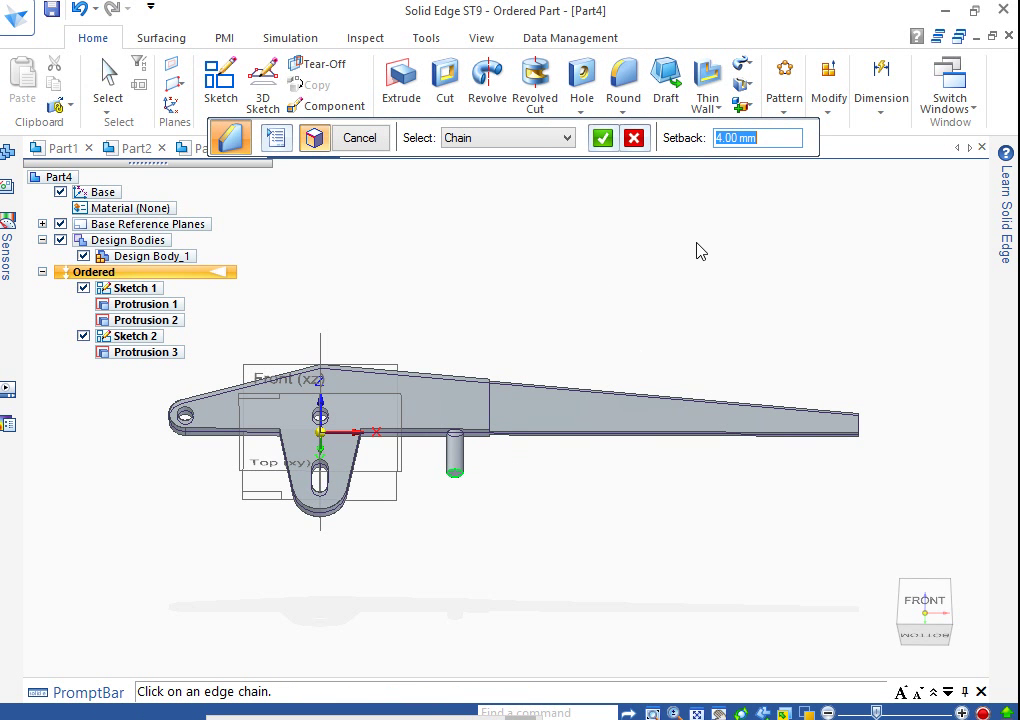
pyautogui.write('6')
pyautogui.press('Return')
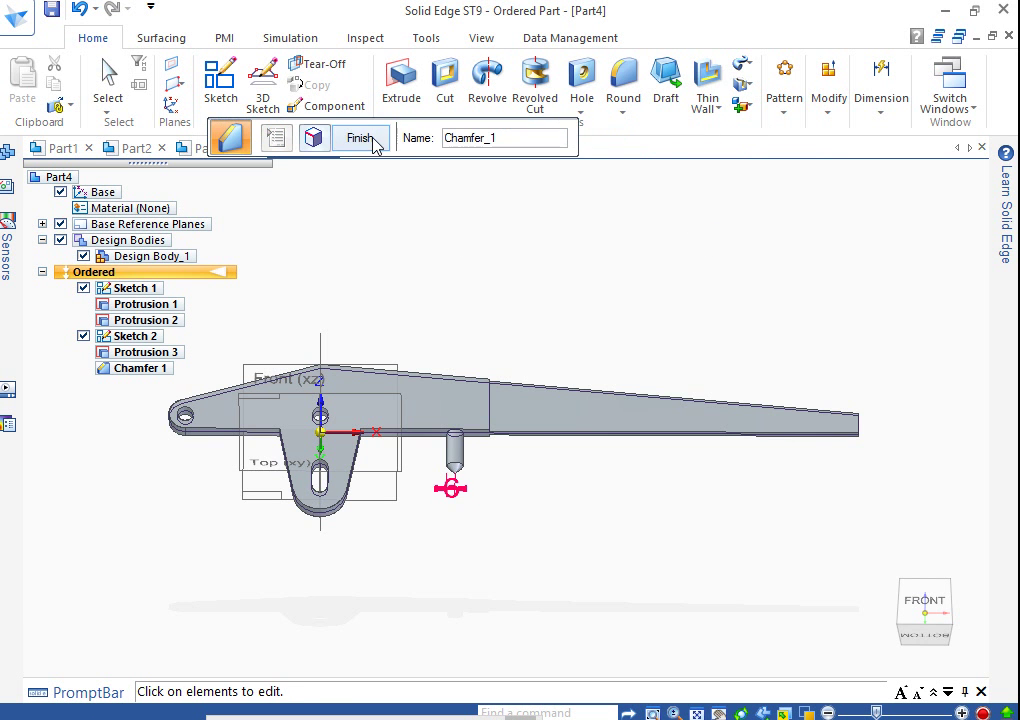
pyautogui.click(372, 140)
# Step: Round the two inner corner edges where the slotted lug meets the body with a 12 mm radius
pyautogui.moveTo(737, 357); pyautogui.dragTo(719, 398, button='middle')
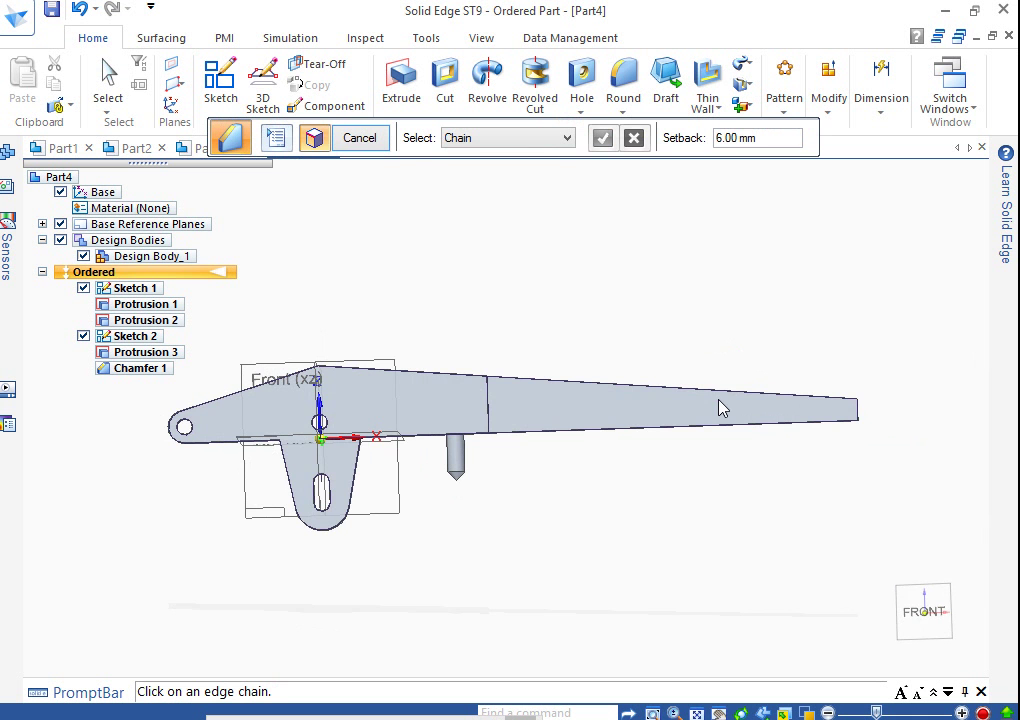
pyautogui.moveTo(697, 488); pyautogui.dragTo(608, 492, button='middle')
pyautogui.moveTo(491, 557); pyautogui.dragTo(532, 563, button='middle')
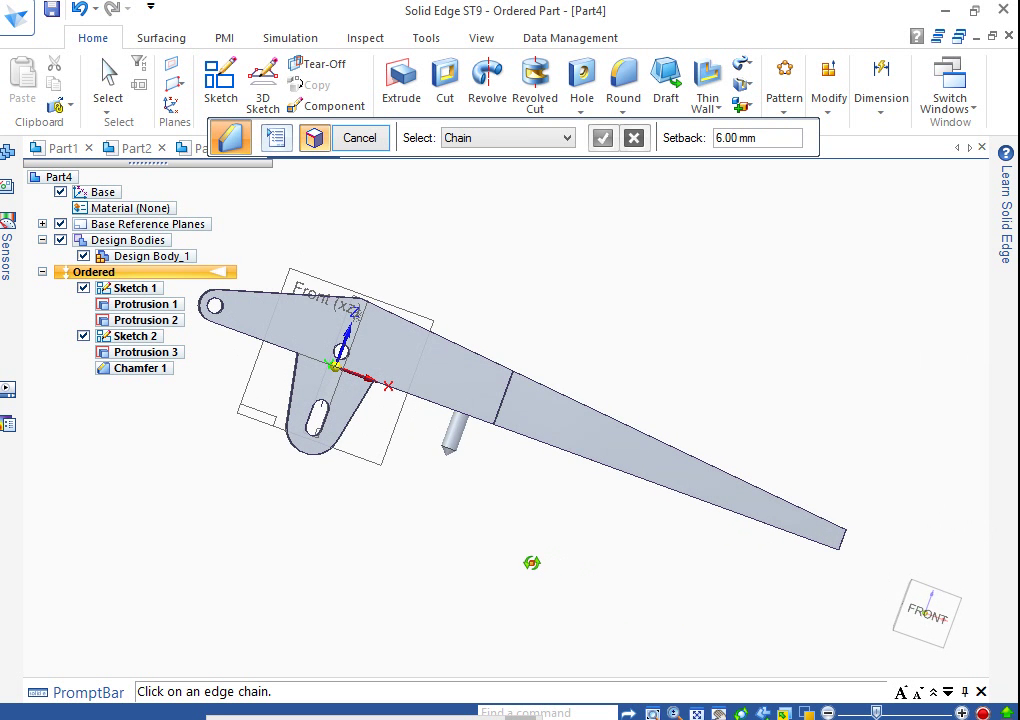
pyautogui.moveTo(532, 563); pyautogui.dragTo(683, 387, button='middle')
pyautogui.click(628, 90)
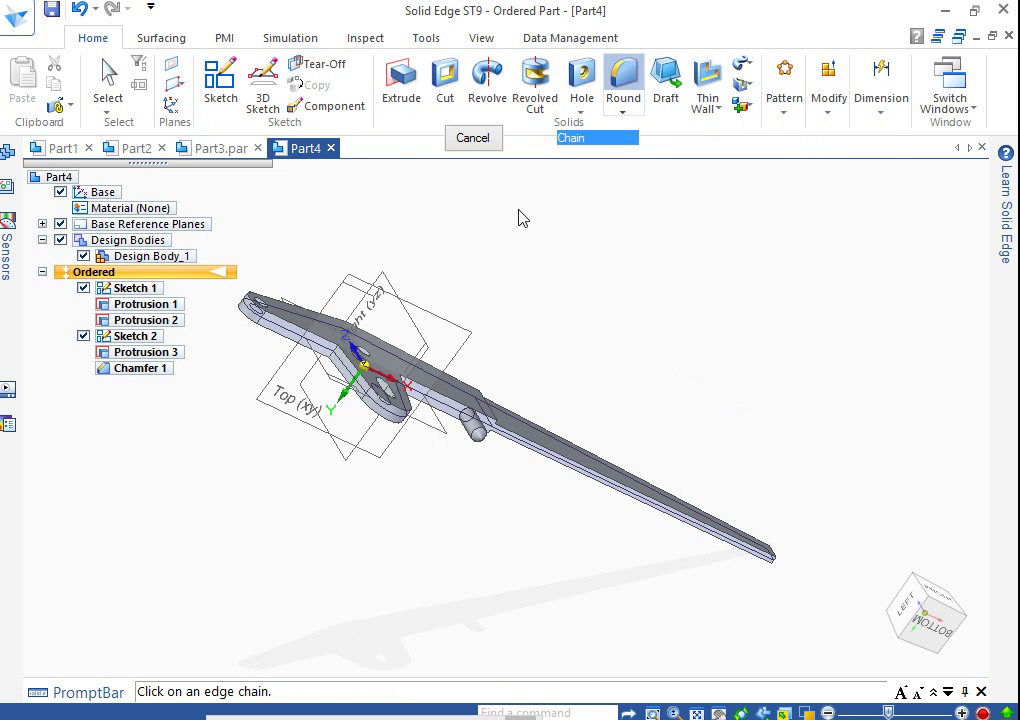
pyautogui.click(331, 363)
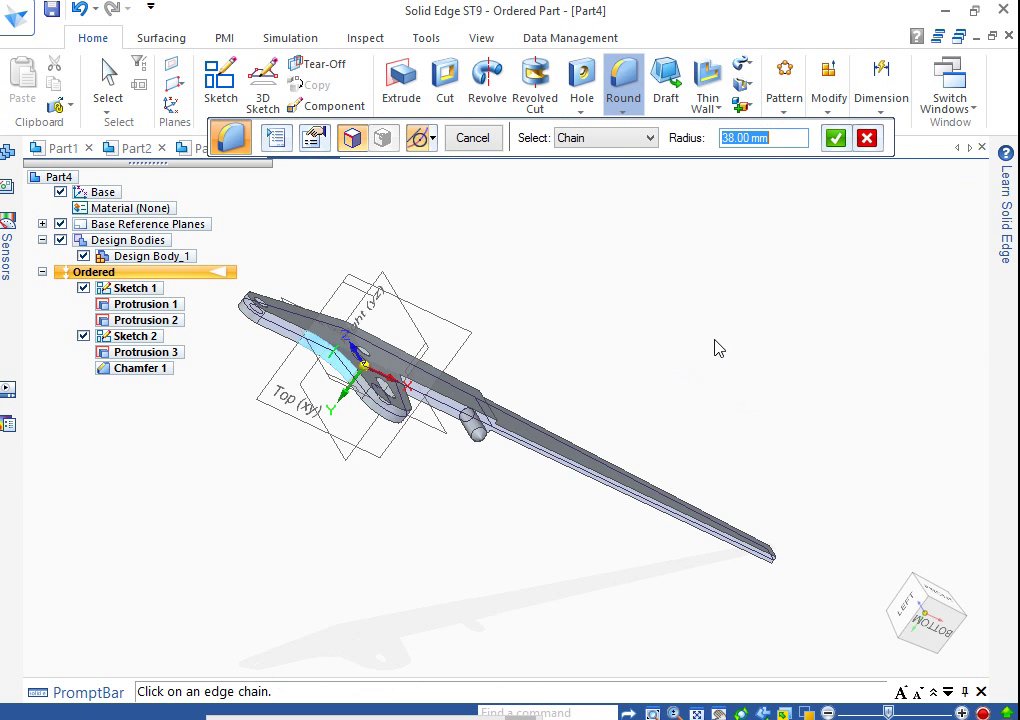
pyautogui.moveTo(717, 346); pyautogui.dragTo(440, 355, button='middle')
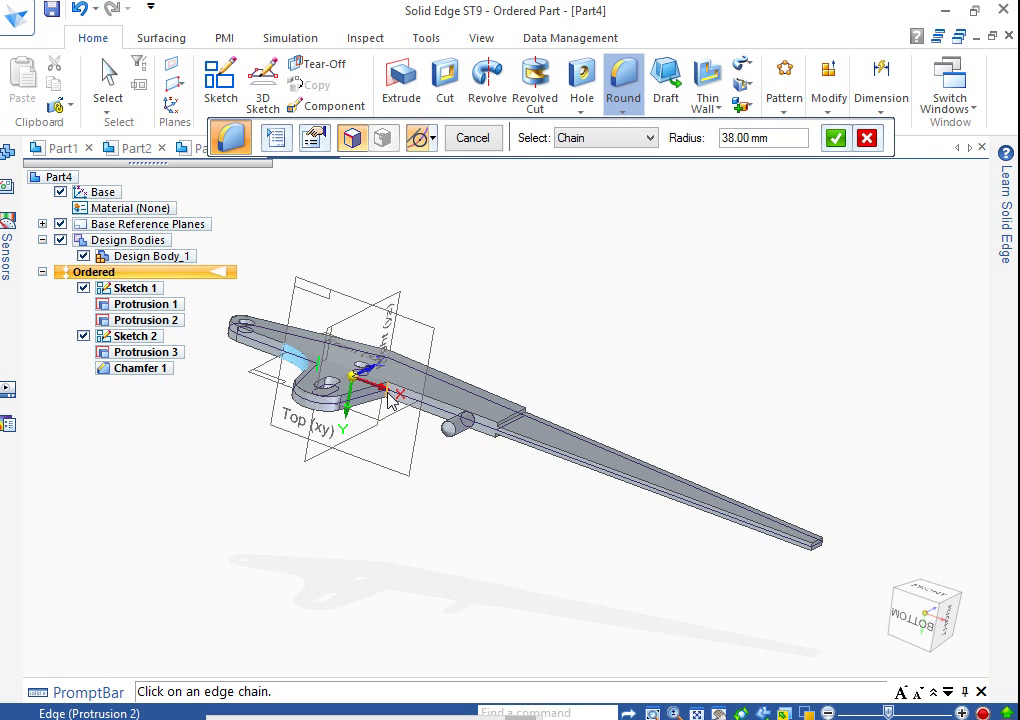
pyautogui.write('12')
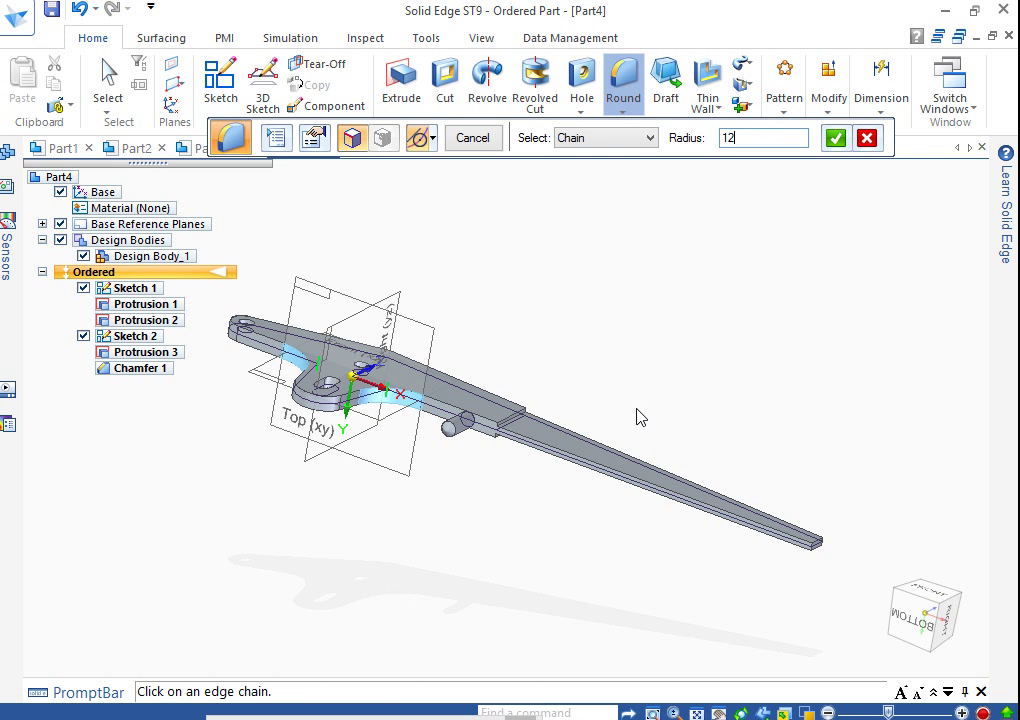
pyautogui.press('Return')
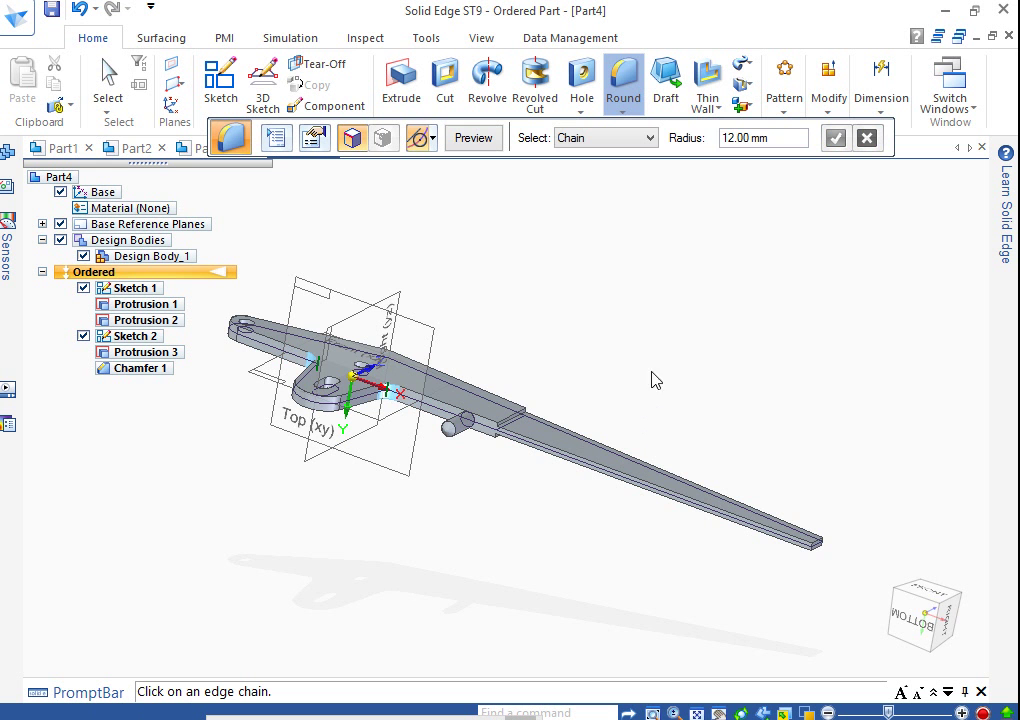
pyautogui.click(478, 145)
pyautogui.moveTo(528, 198); pyautogui.dragTo(610, 604, button='middle')
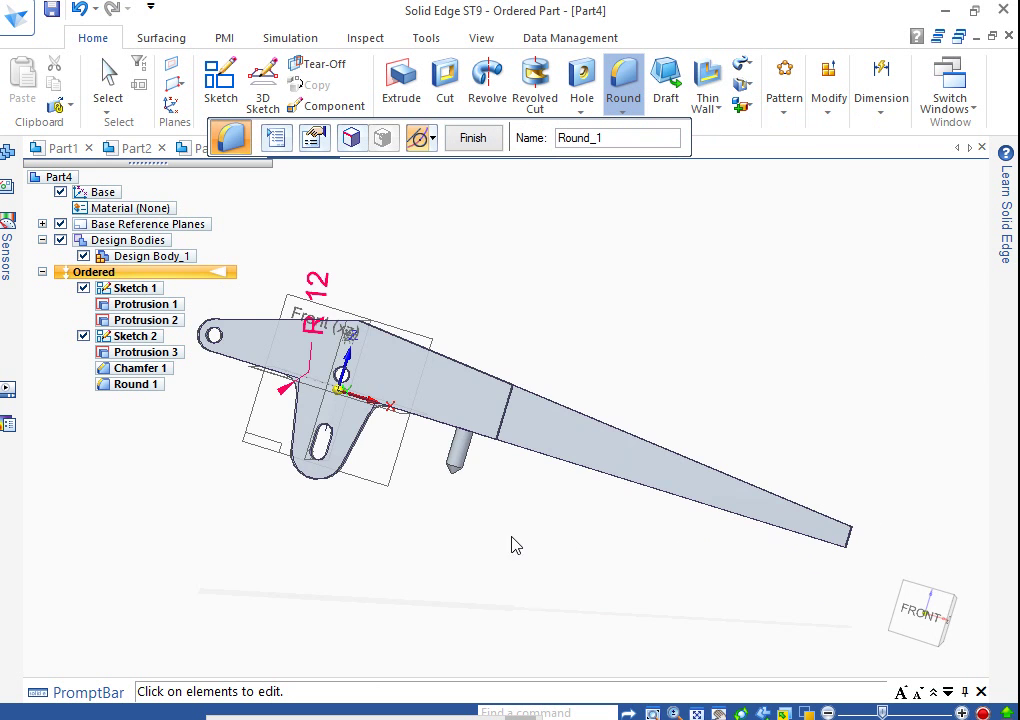
pyautogui.moveTo(515, 545); pyautogui.dragTo(466, 440, button='middle')
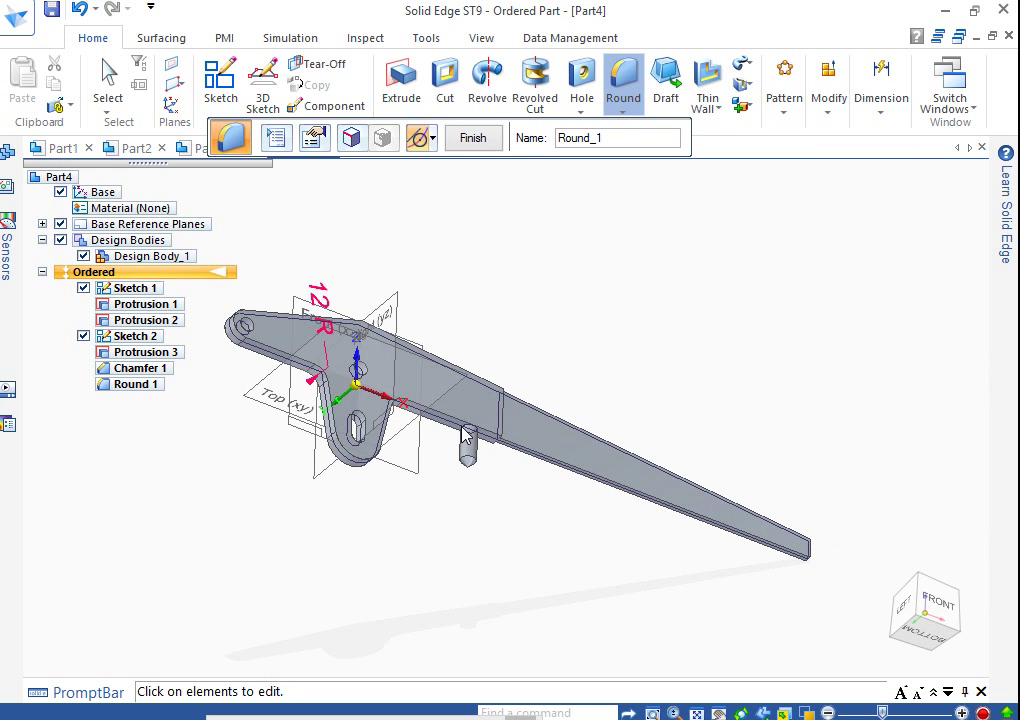
pyautogui.click(473, 138)
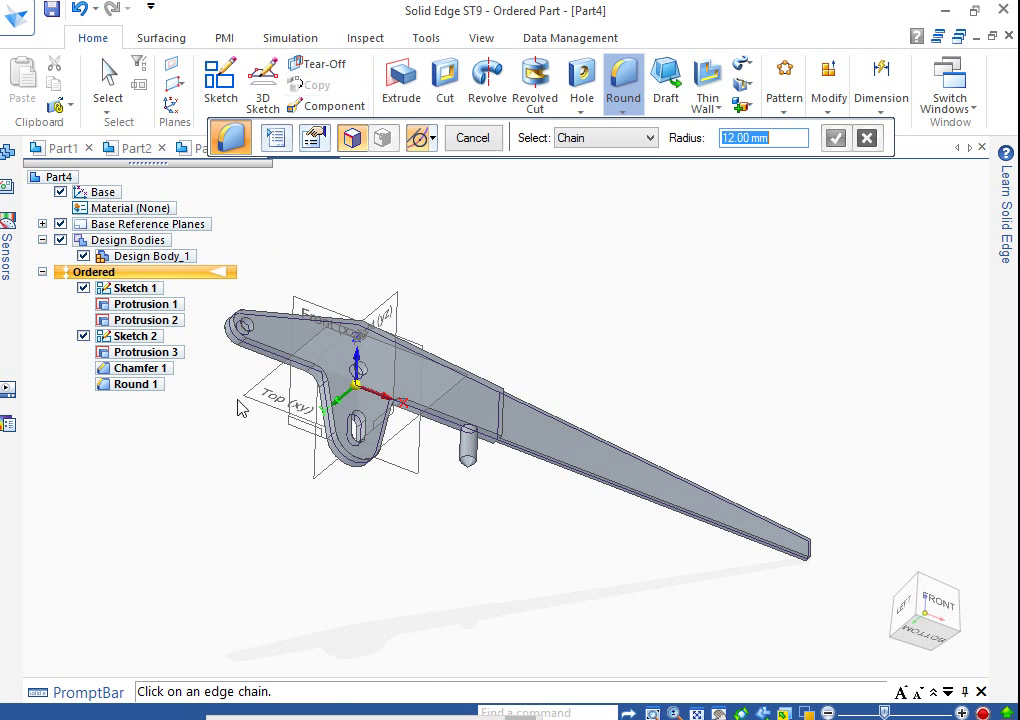
pyautogui.press('F9')
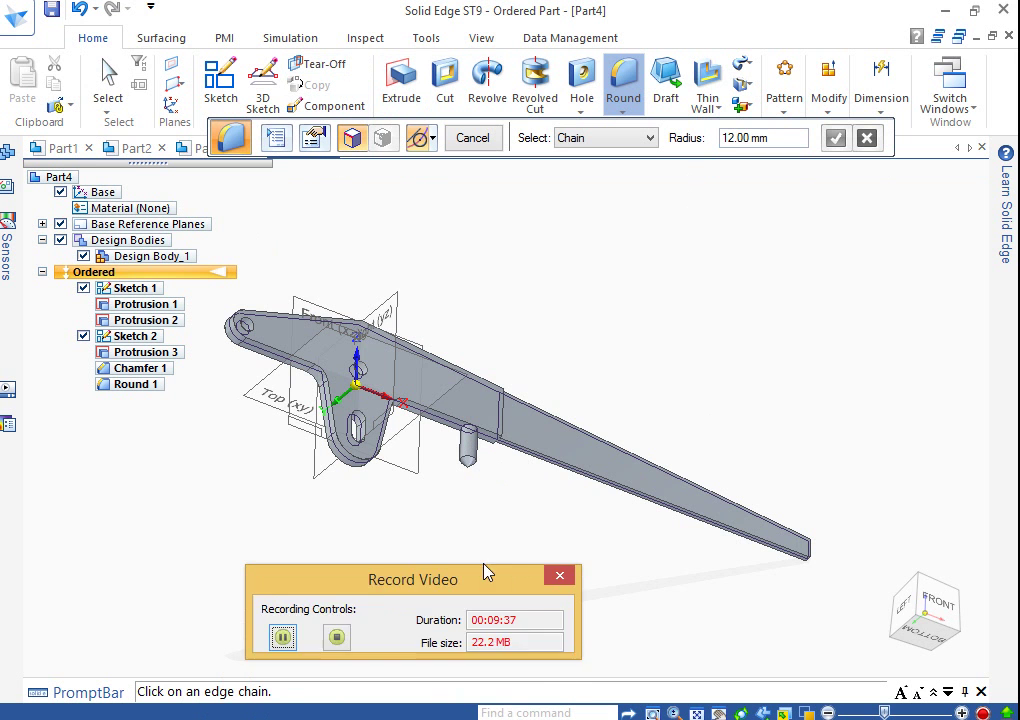